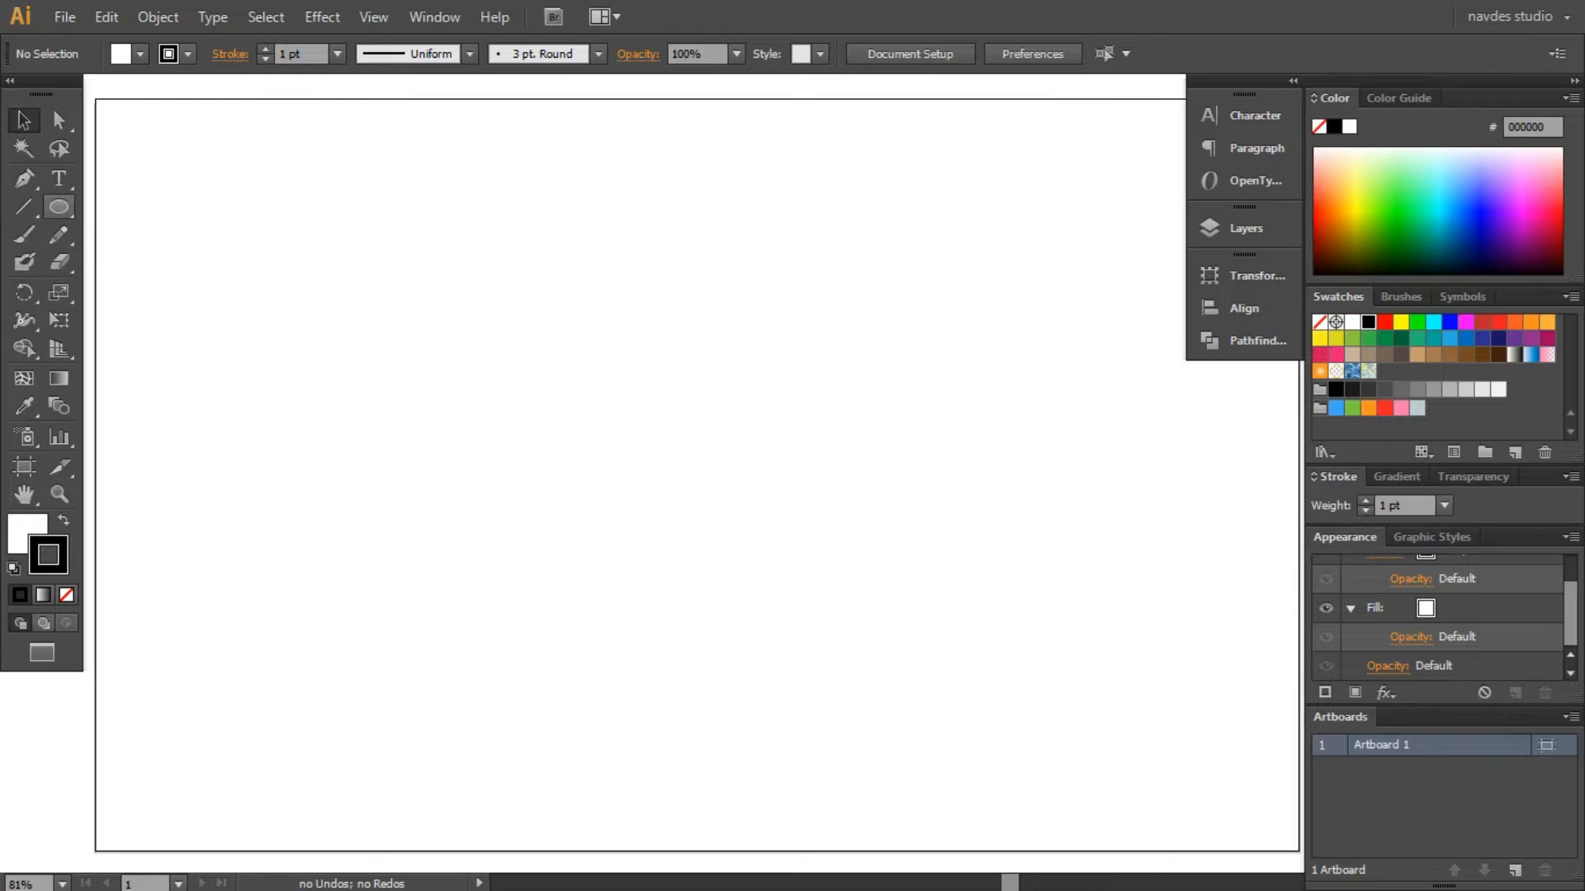
Draw a circle about 81 px in diameter in the artboard's upper-left area, with no stroke and an orange f15a24 fill
left_click(59, 206)
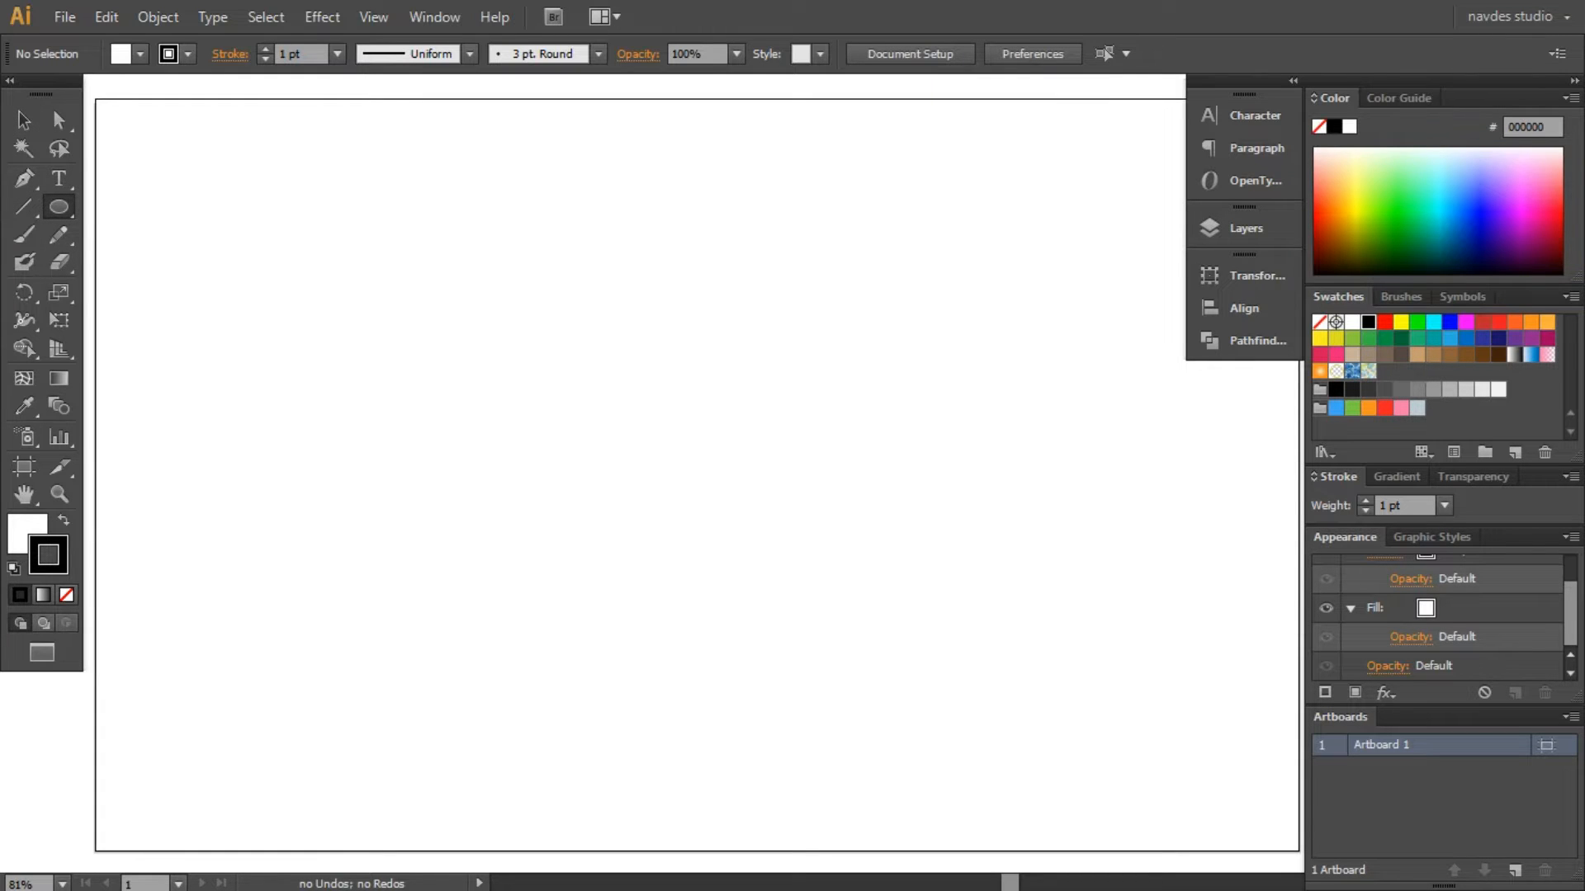
mouse_move(269, 192)
left_mouse_down()
mouse_move(369, 285)
mouse_move(347, 269)
left_mouse_up()
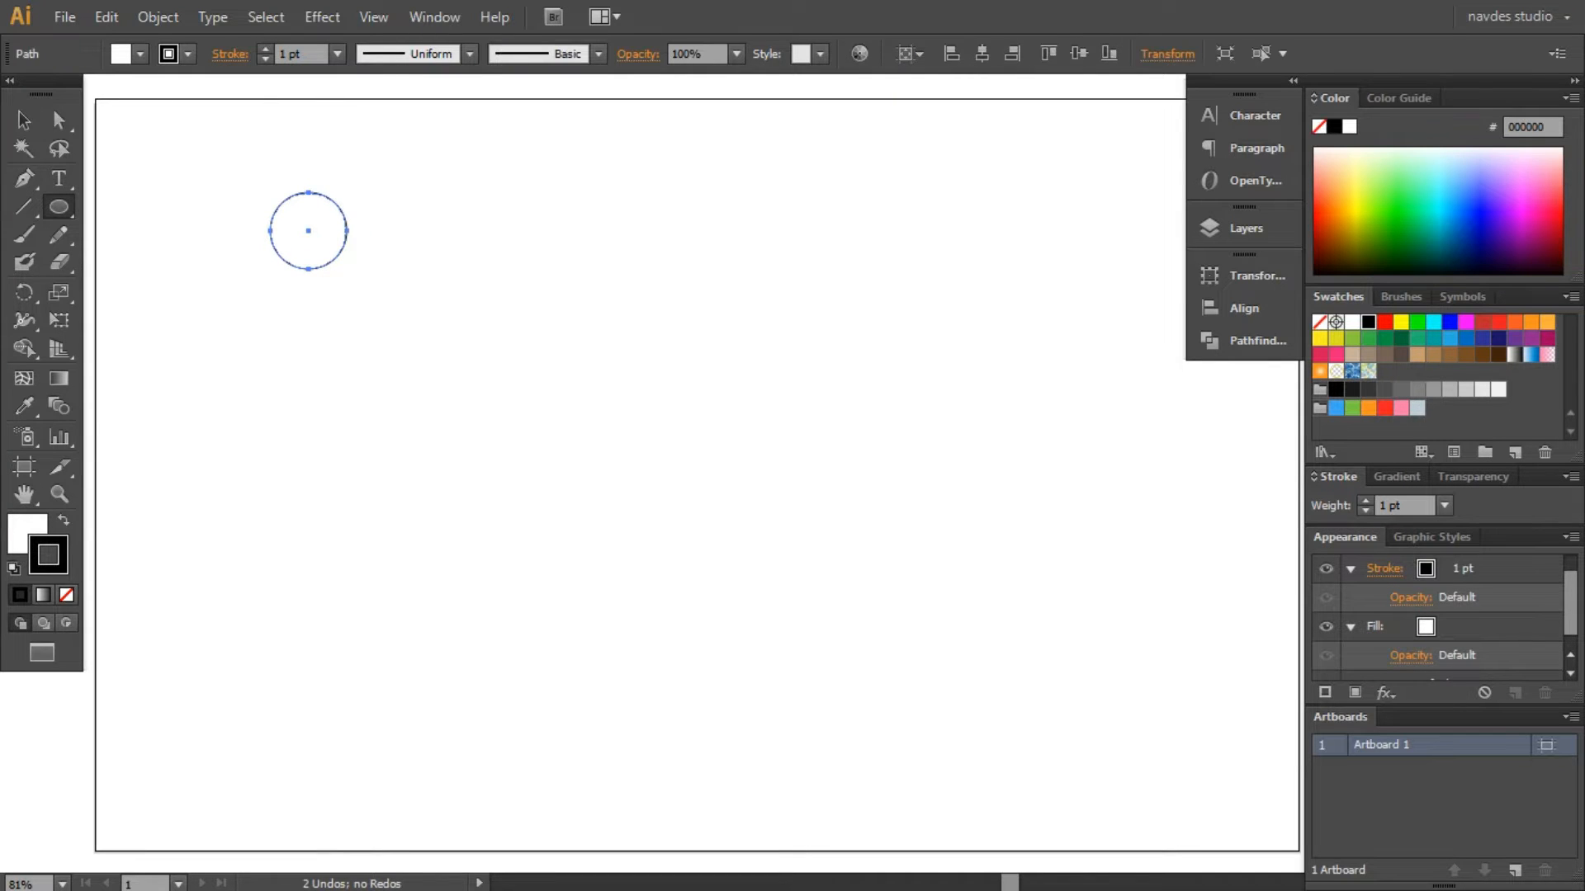
key("slash")
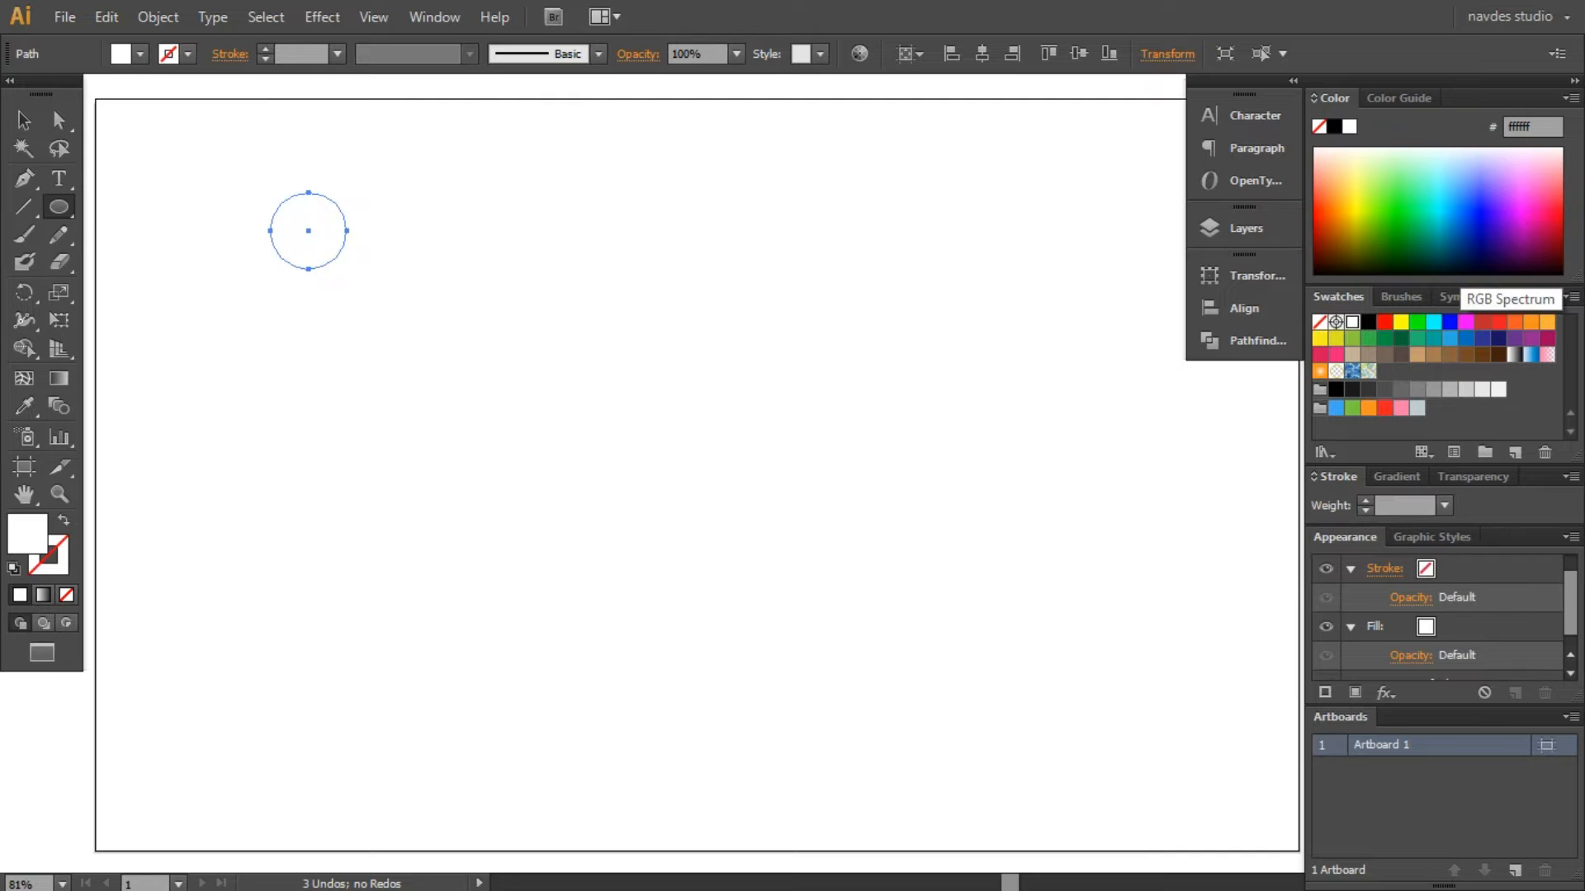
left_click(1508, 235)
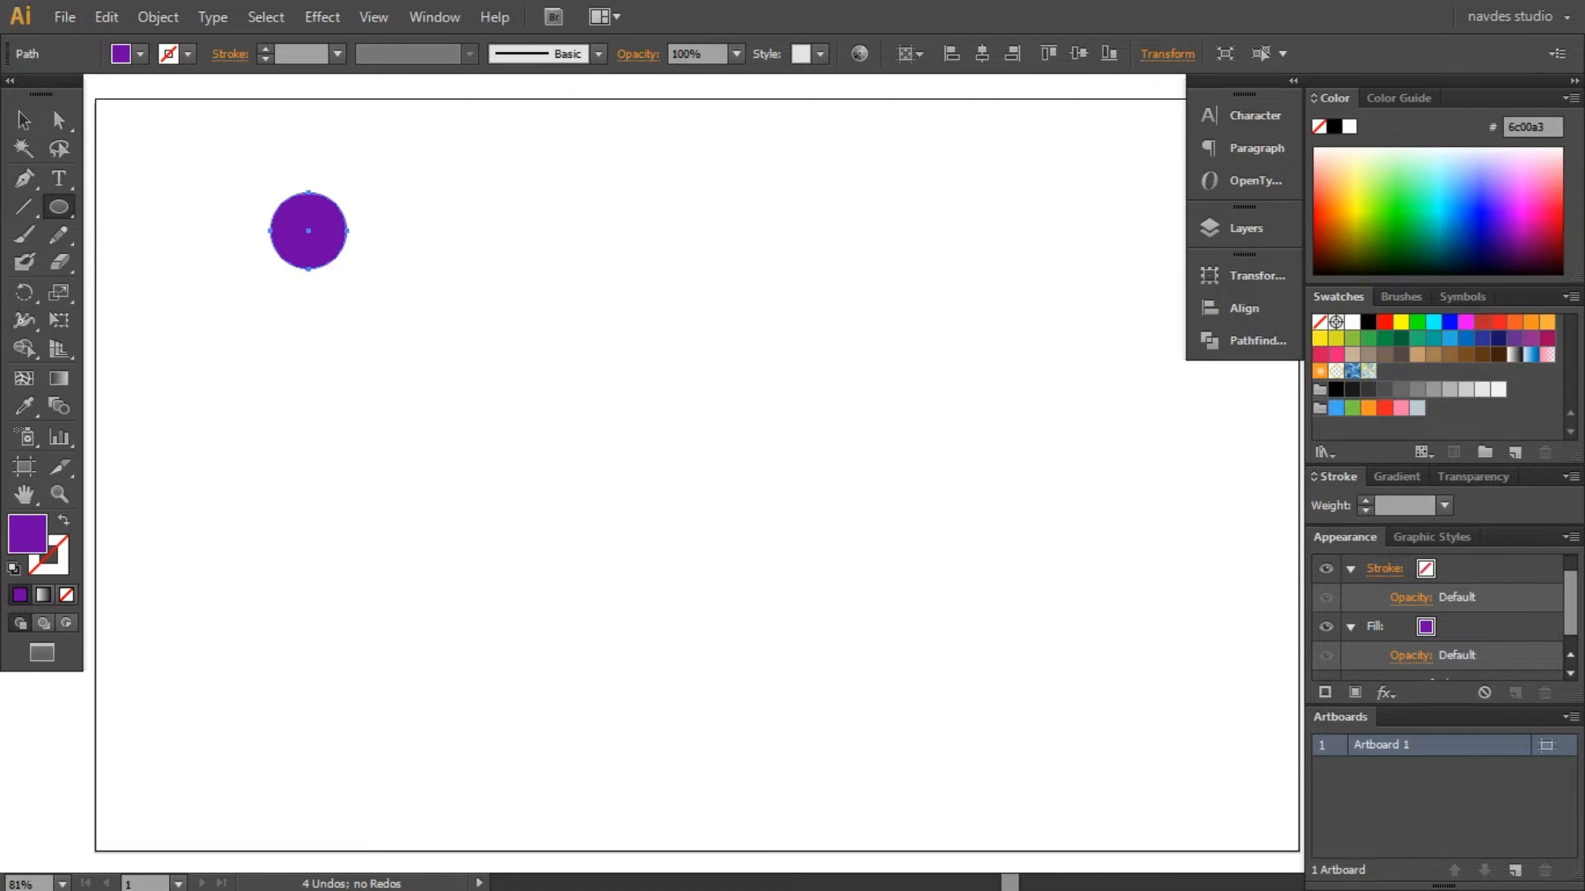
key("v")
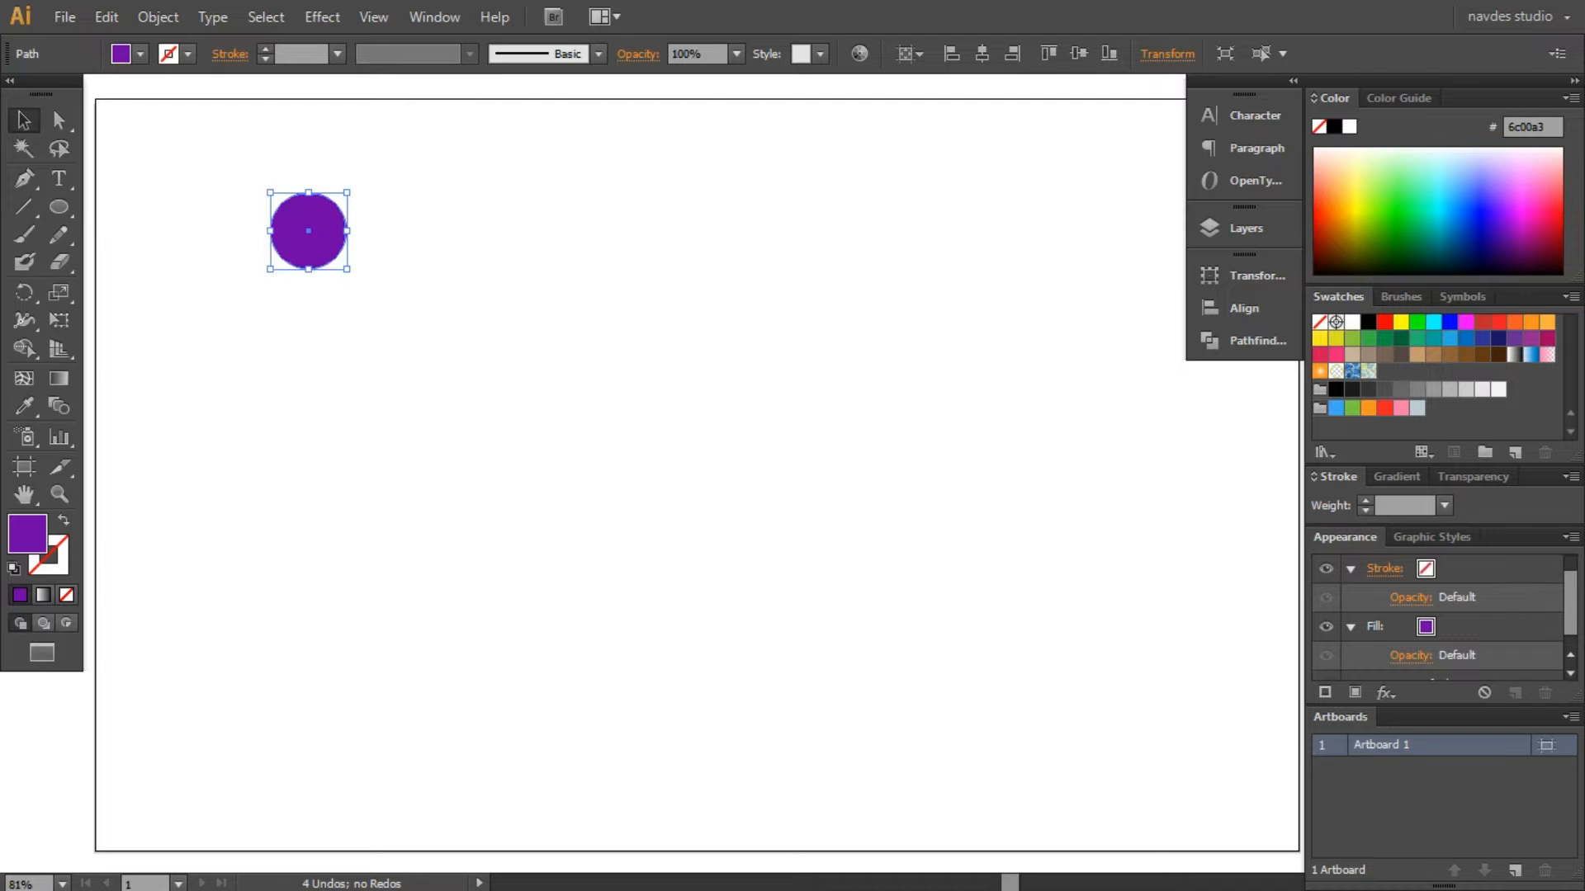
left_click(1515, 322)
left_click(950, 396)
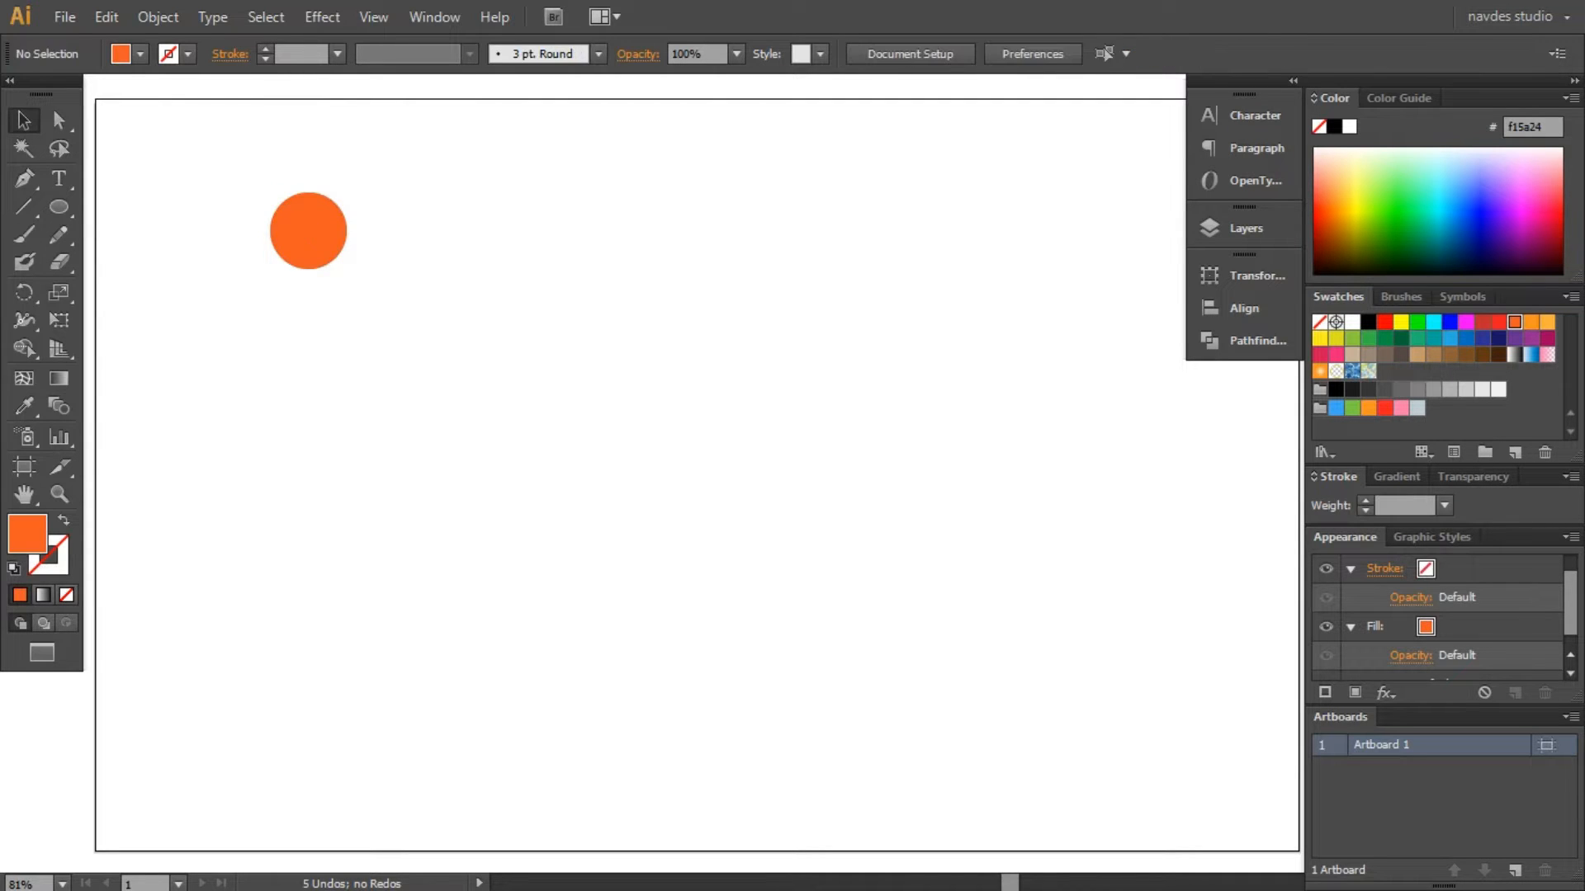
Duplicate the orange circle horizontally to its right and fill the copy with pink ff4dab
left_click_drag(301, 228, 521, 228)
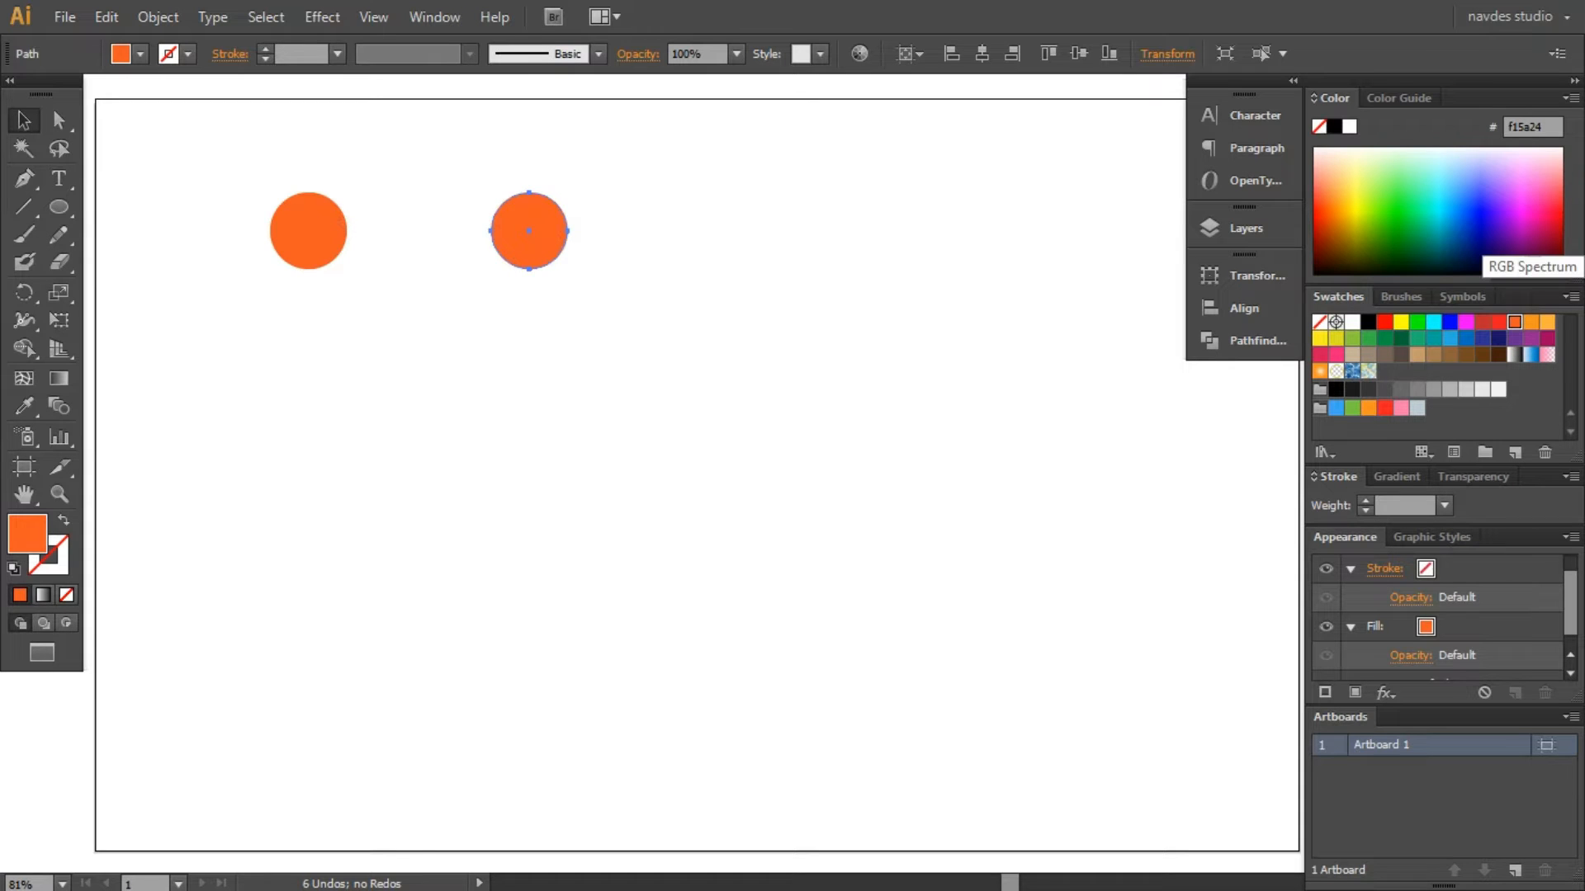
left_click(1537, 223)
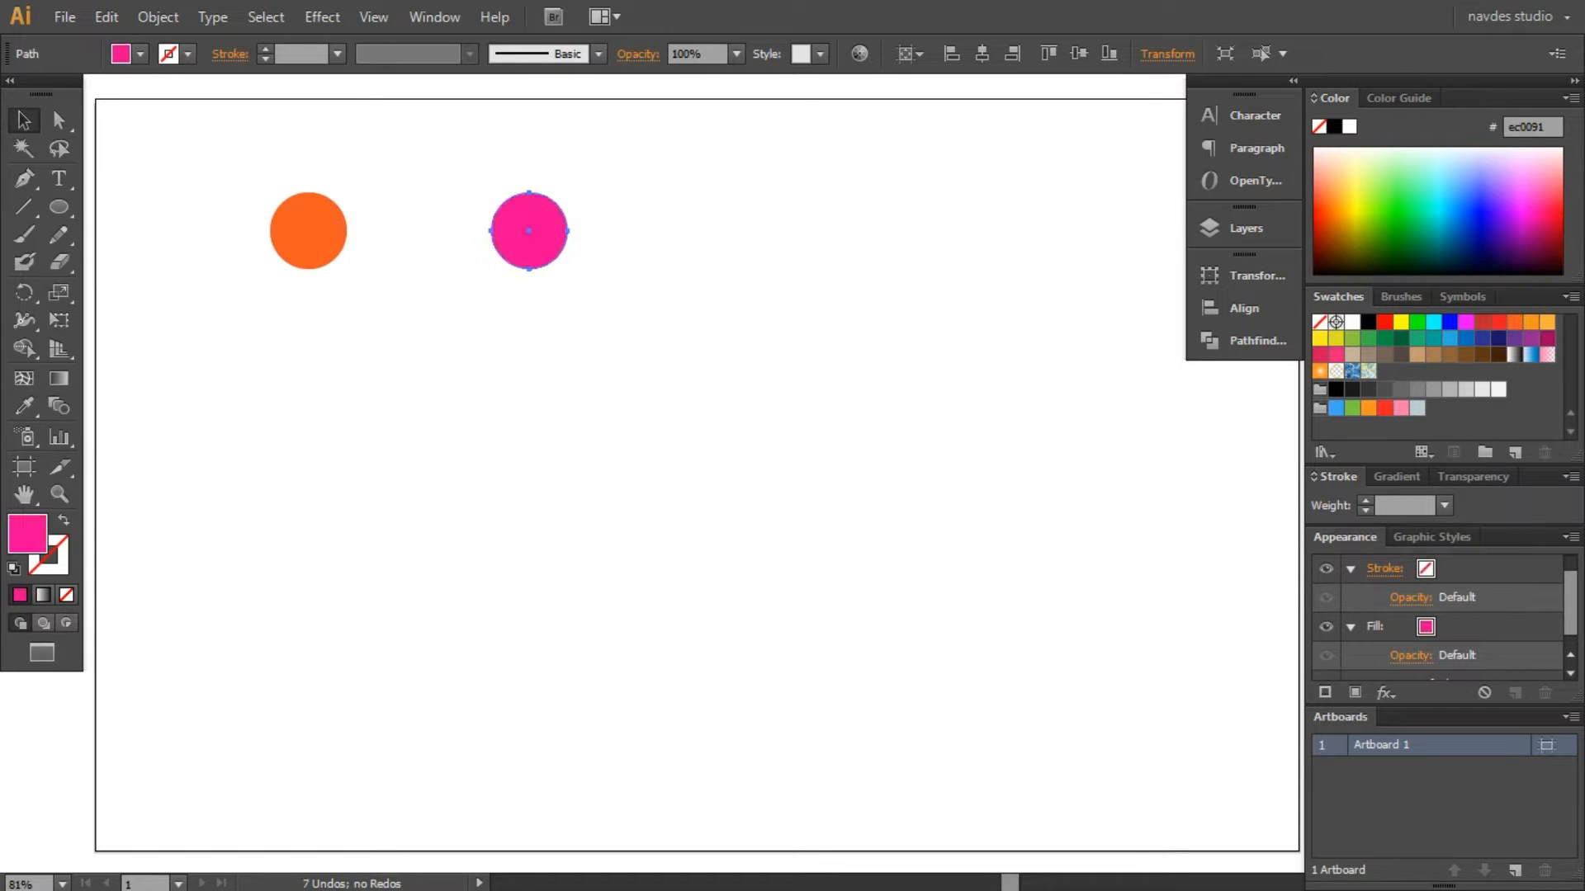
left_click(1541, 193)
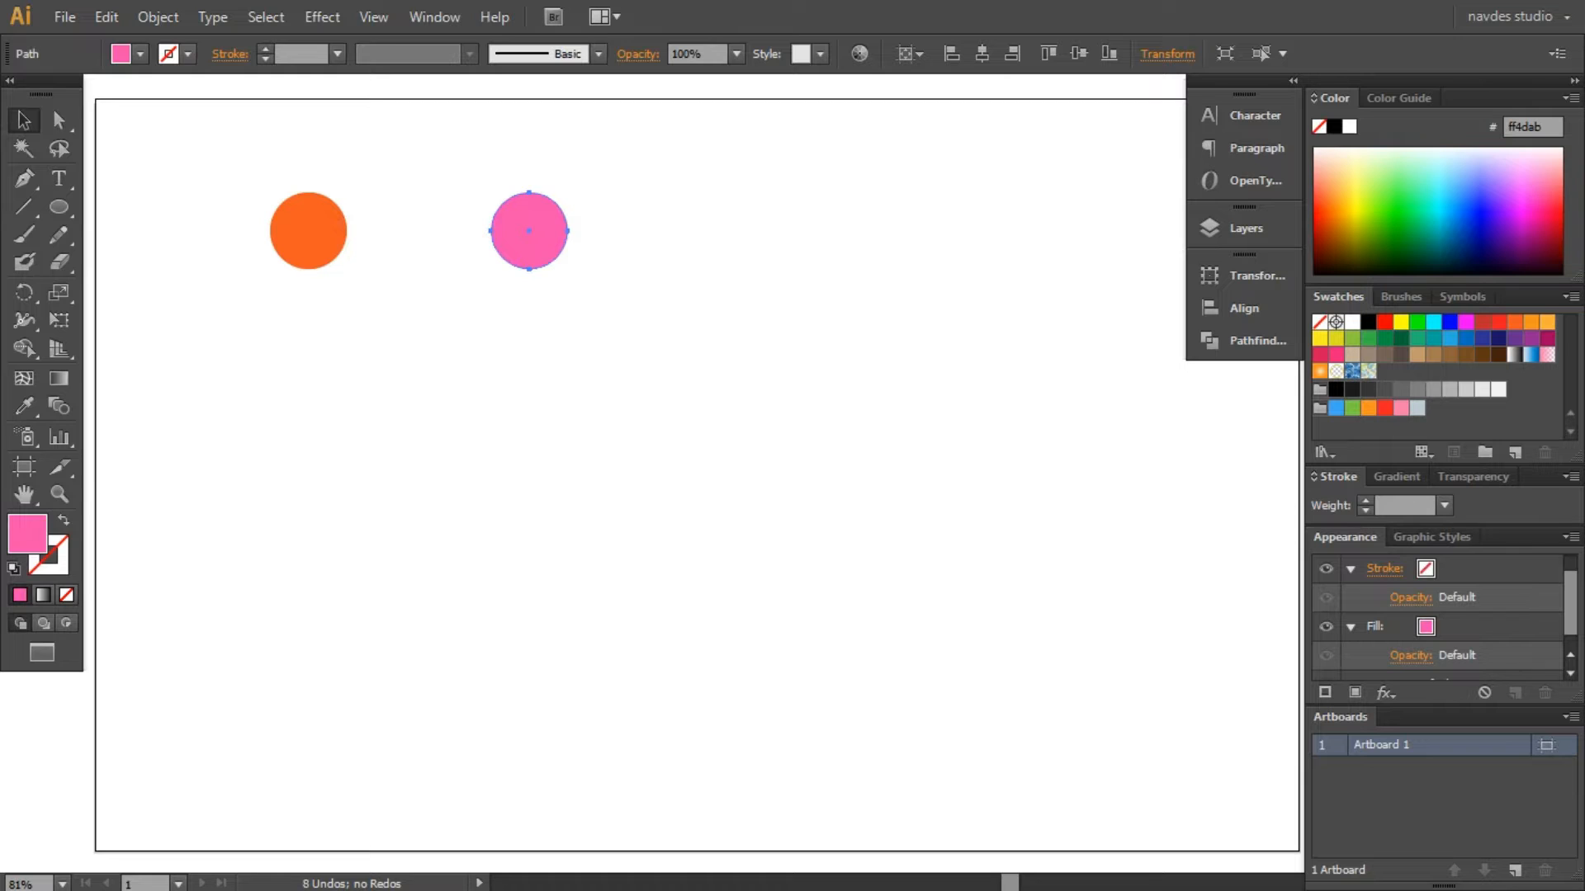
left_click(652, 281)
Duplicate the pink circle horizontally to its right and fill the copy with yellow ffd916
left_click_drag(529, 229, 755, 231)
left_click(1348, 205)
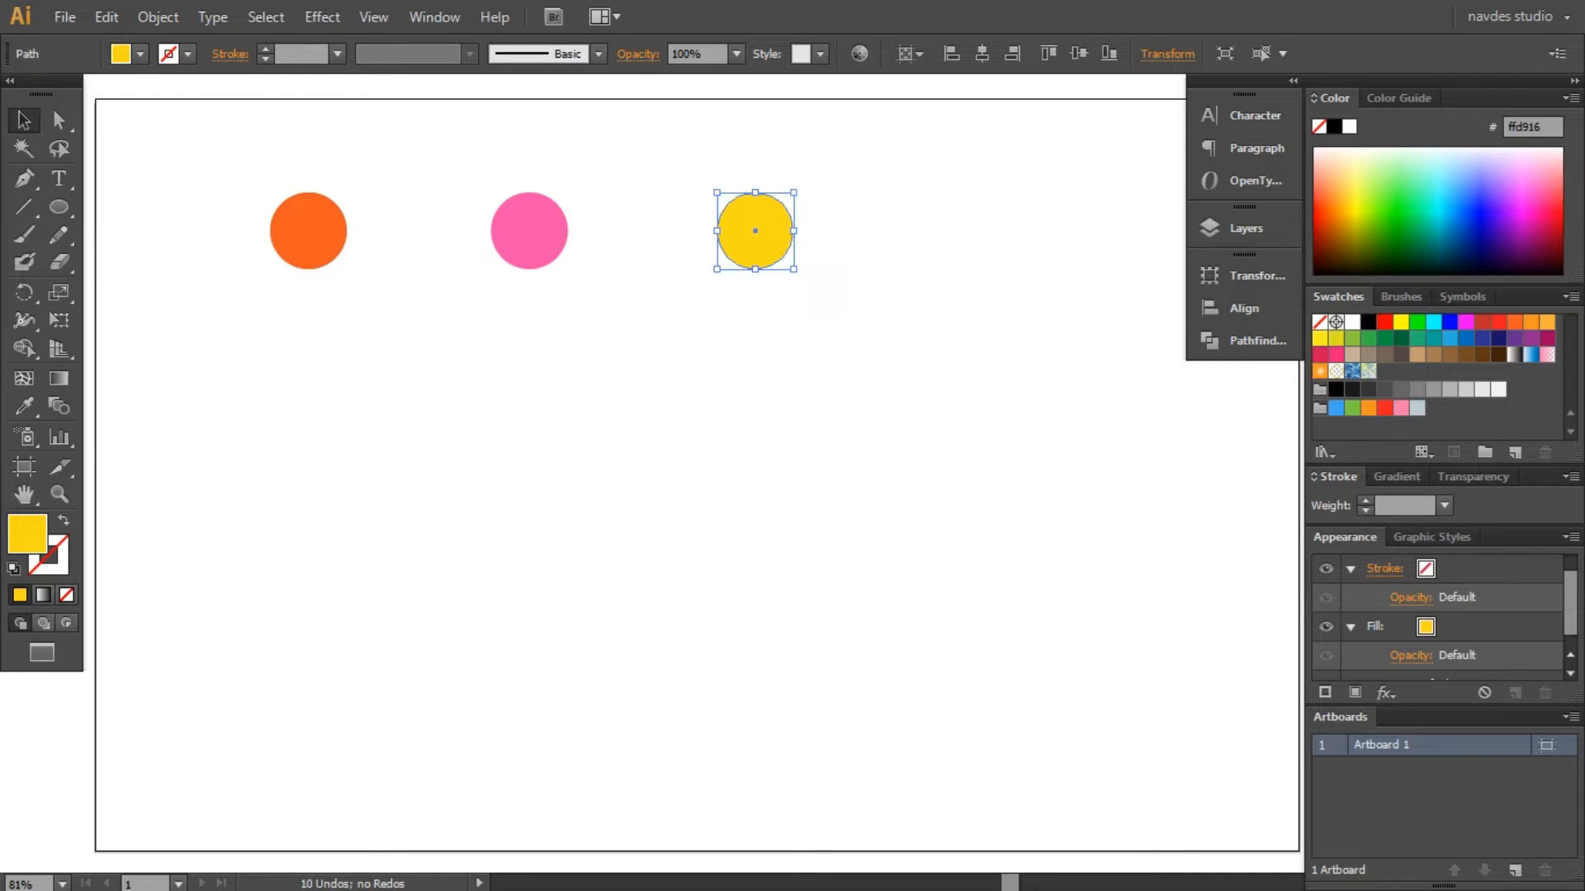
key("ctrl+shift+a")
Distribute the orange, pink and yellow circles evenly by their horizontal centers
key("ctrl+a")
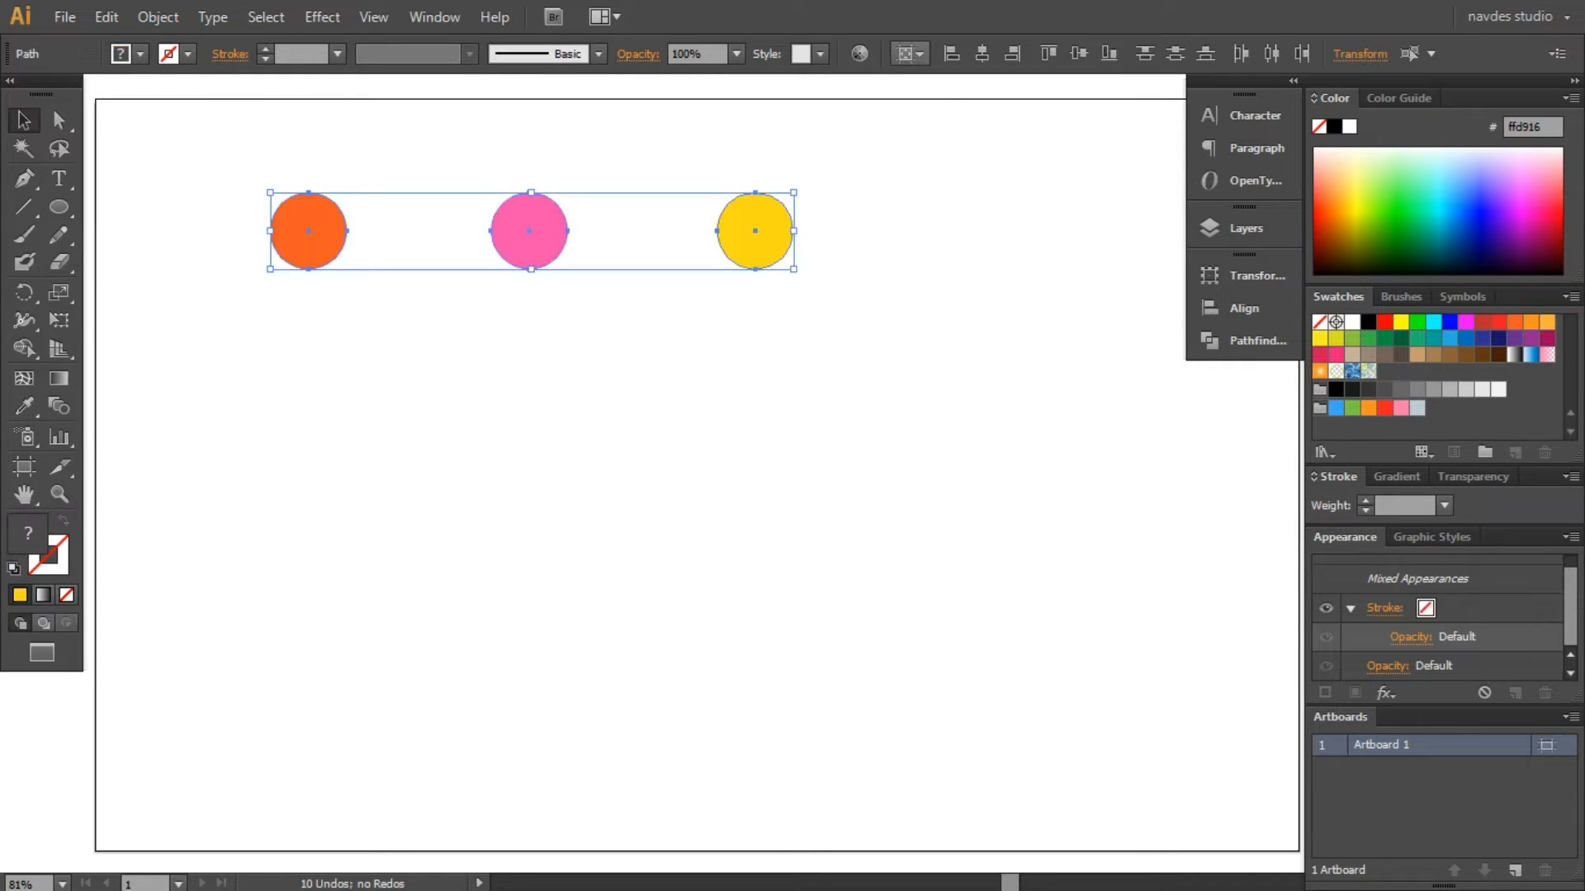
left_click(909, 53)
left_click(957, 80)
left_click(1271, 53)
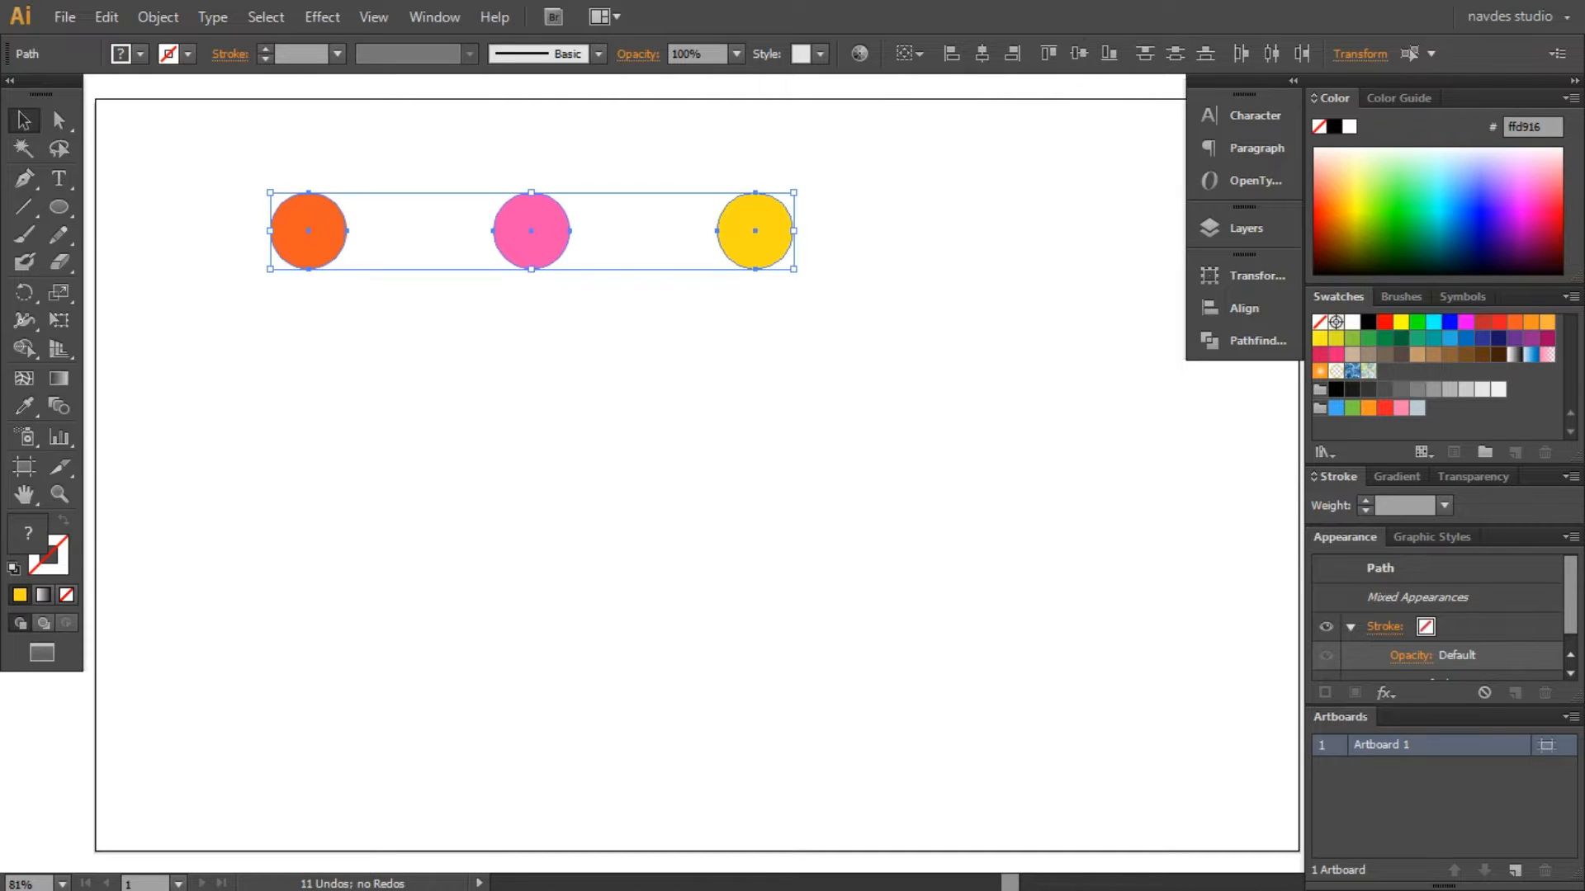
key("ctrl+shift+a")
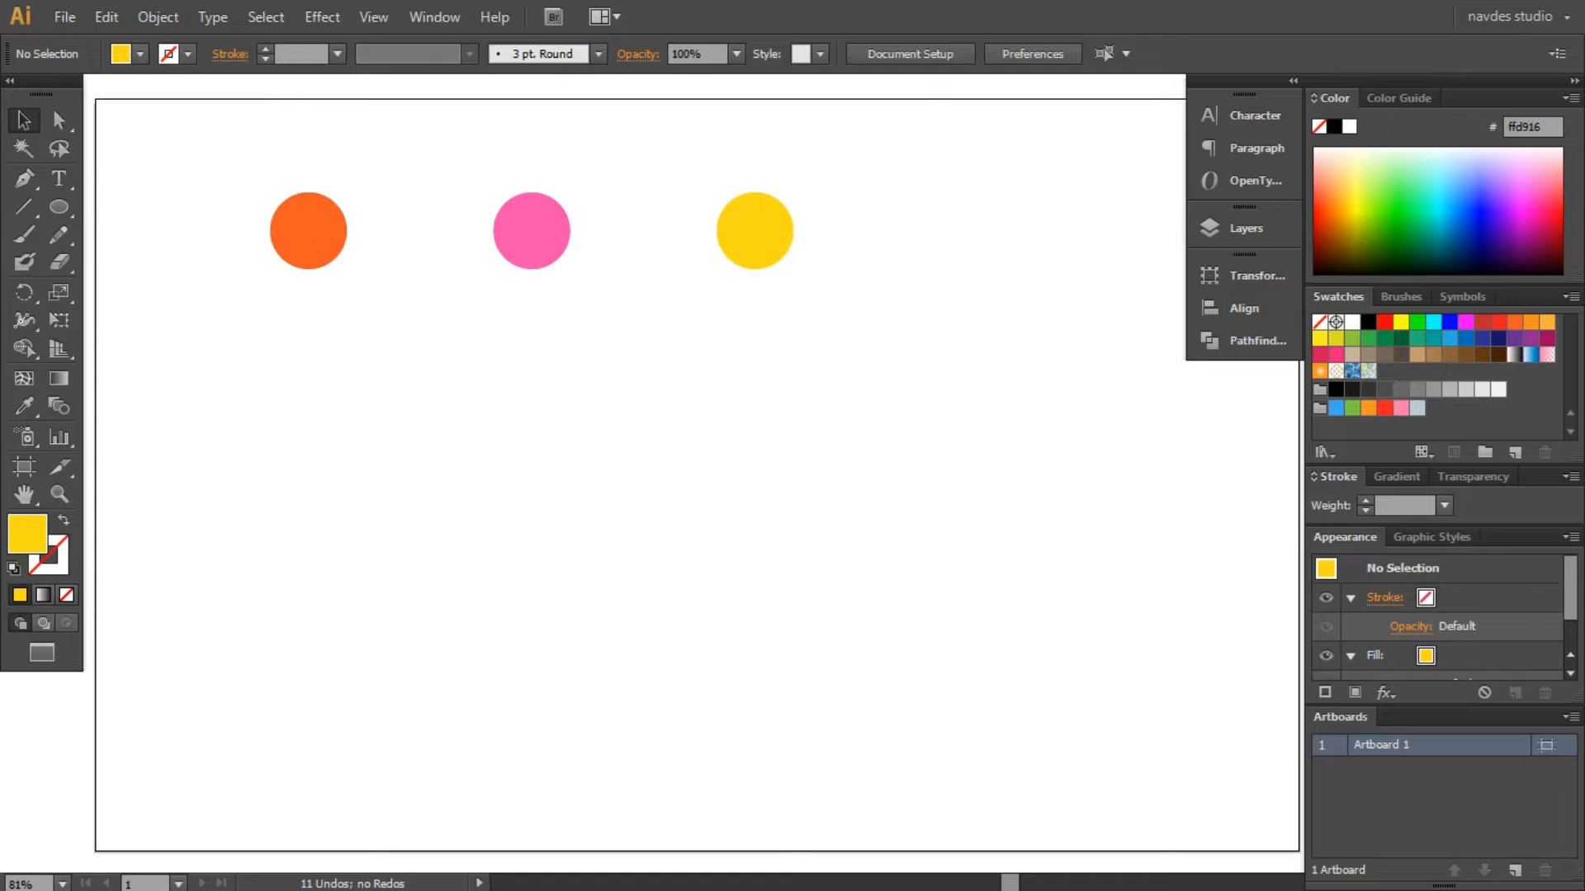
Move the three circles together toward the artboard's horizontal middle and make a blend from them
left_click_drag(227, 188, 798, 280)
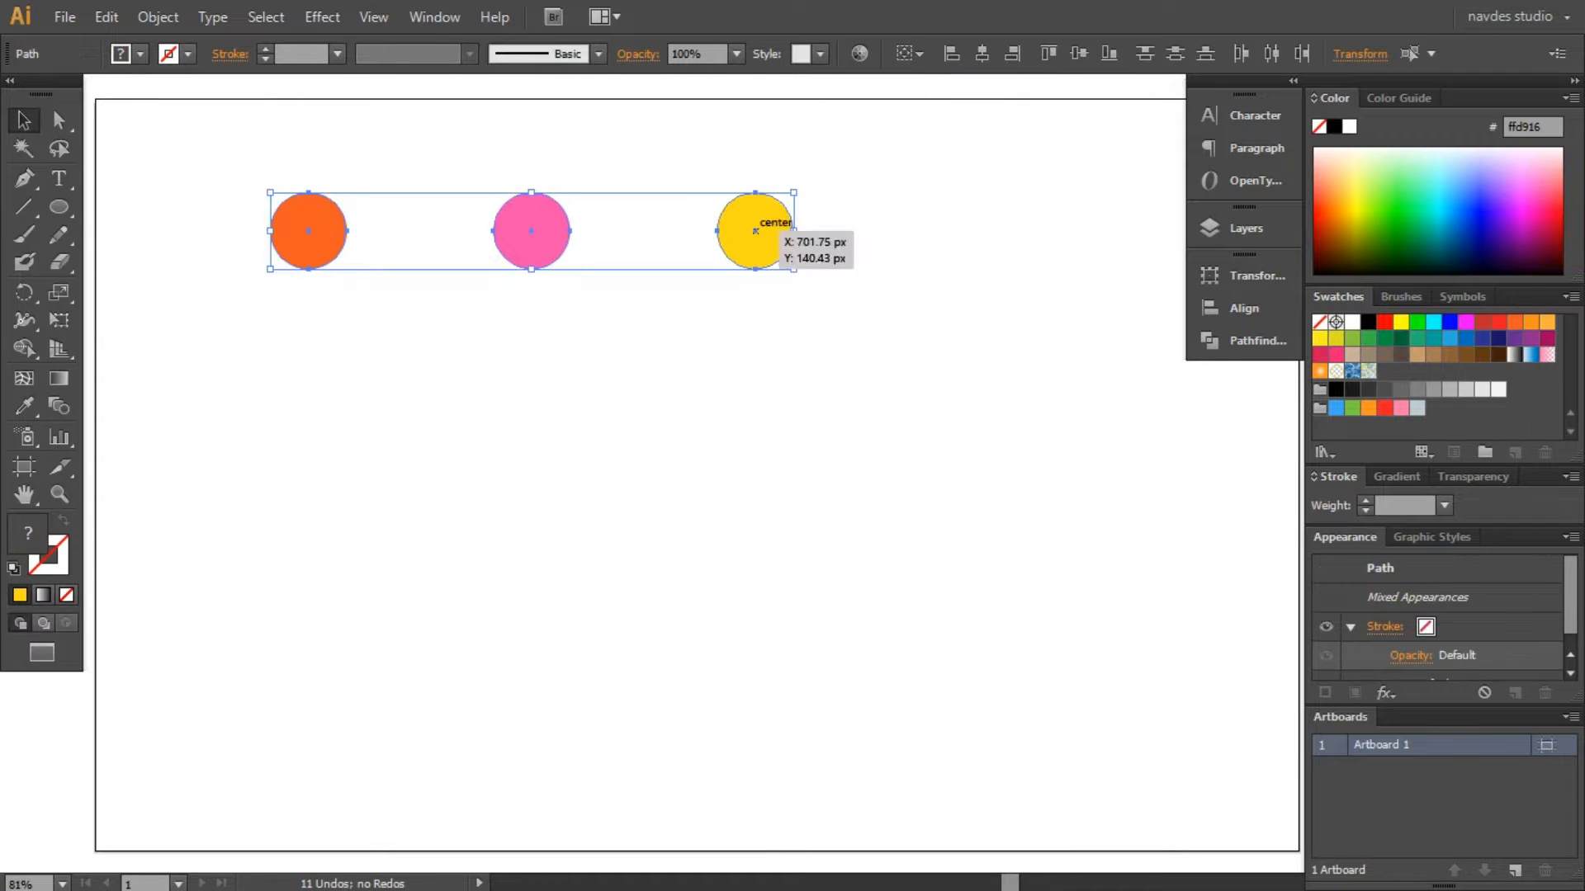
left_click_drag(755, 230, 881, 245)
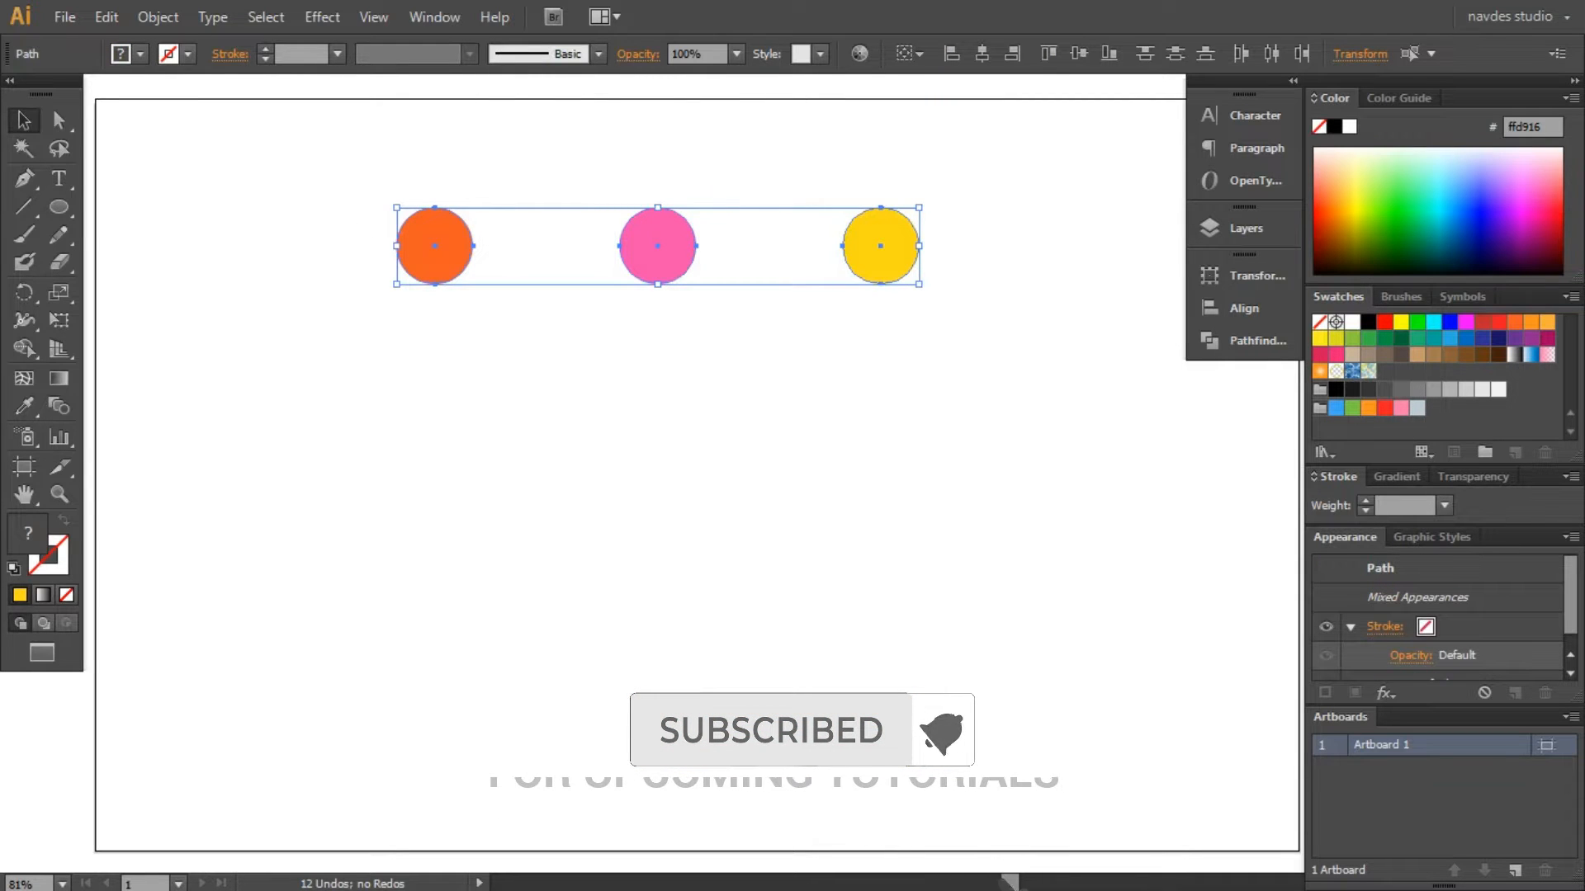
left_click(158, 16)
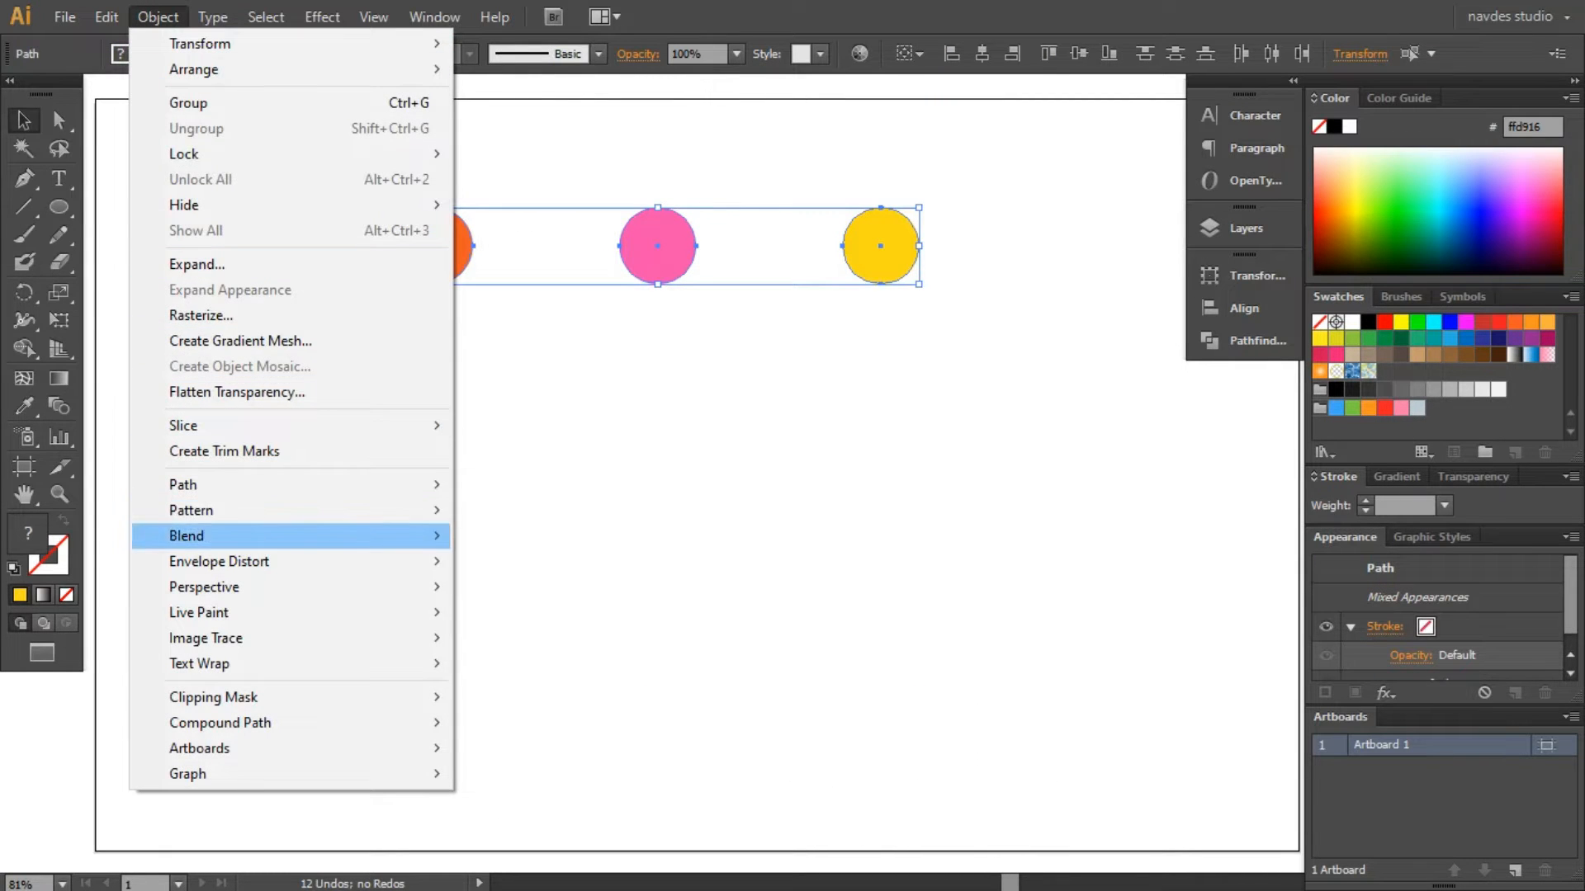
mouse_move(330, 535)
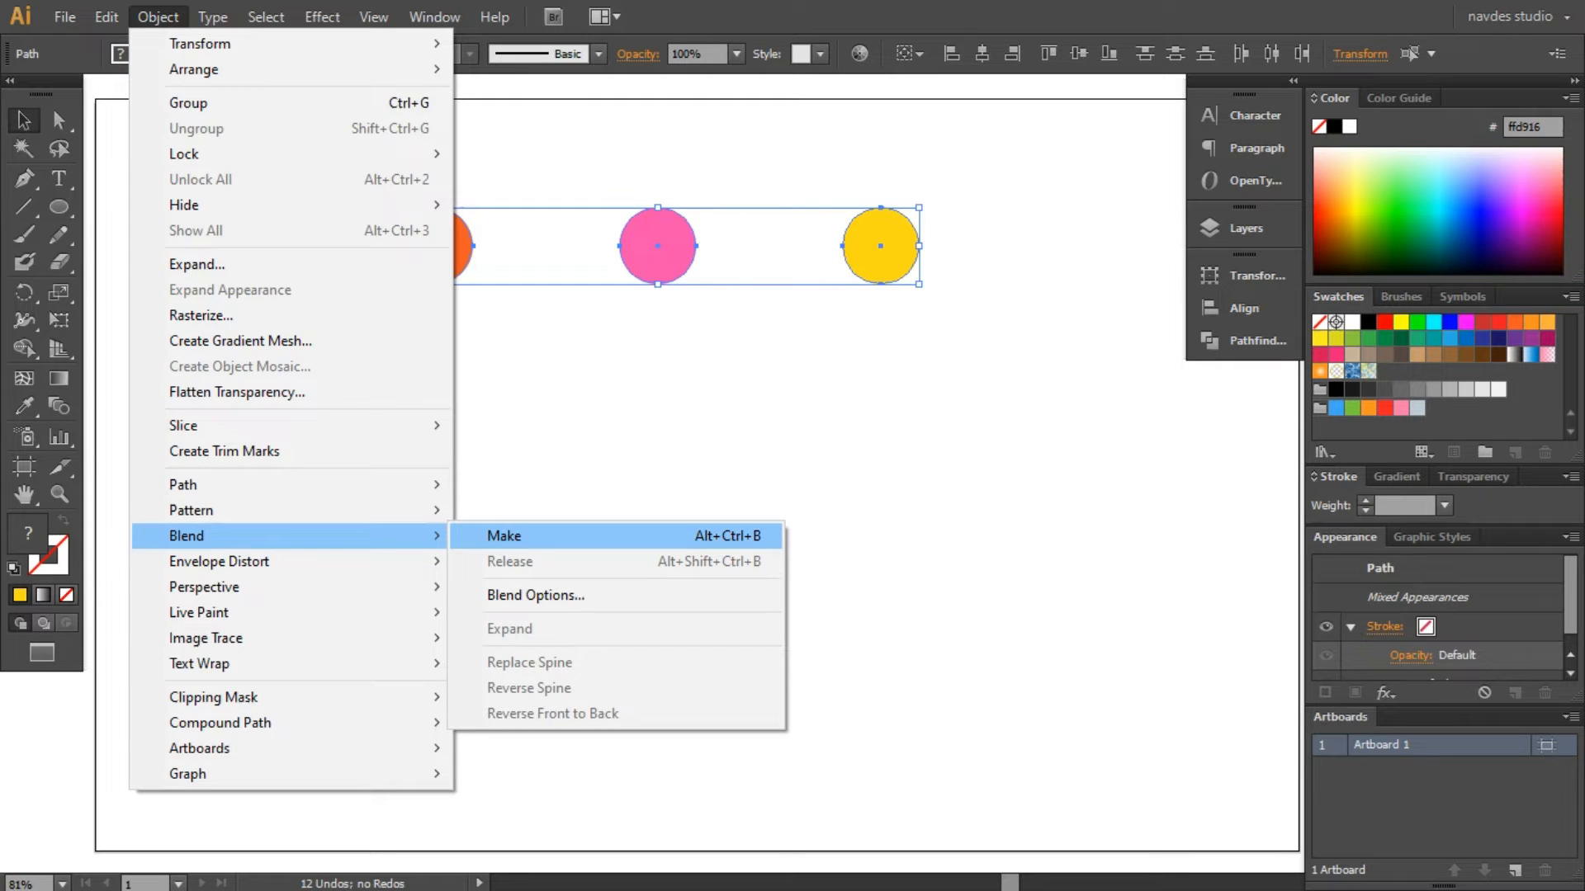
left_click(505, 536)
key("ctrl+shift+a")
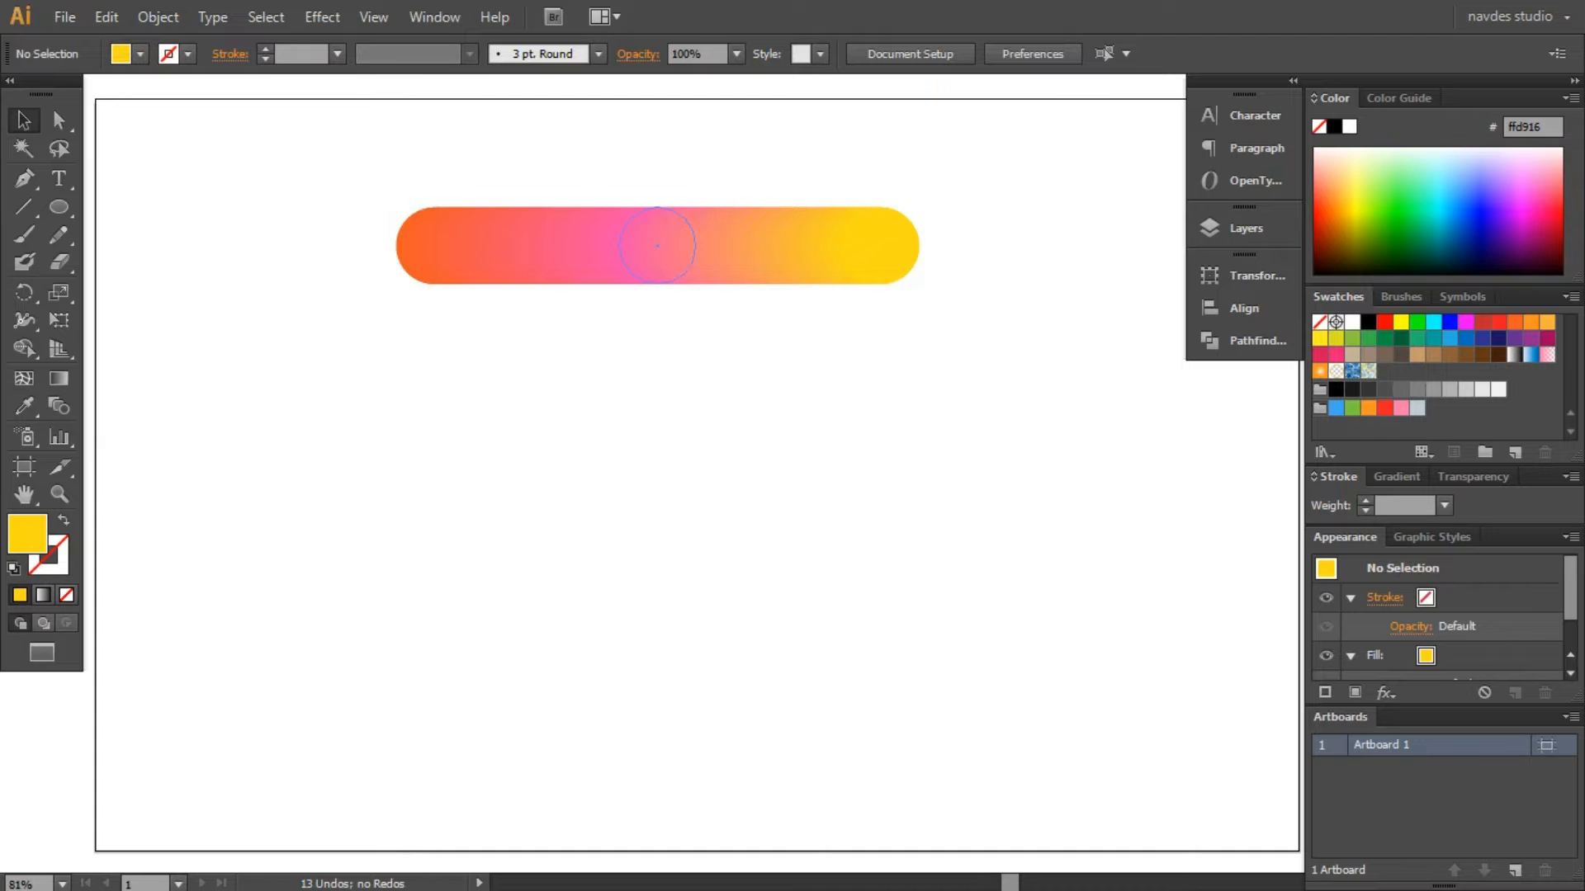
Select only the blend's middle circle and try several fill colors on it, ending with coral red ff444e
left_click(650, 245)
key("ctrl+shift+a")
key("a")
left_click(658, 245)
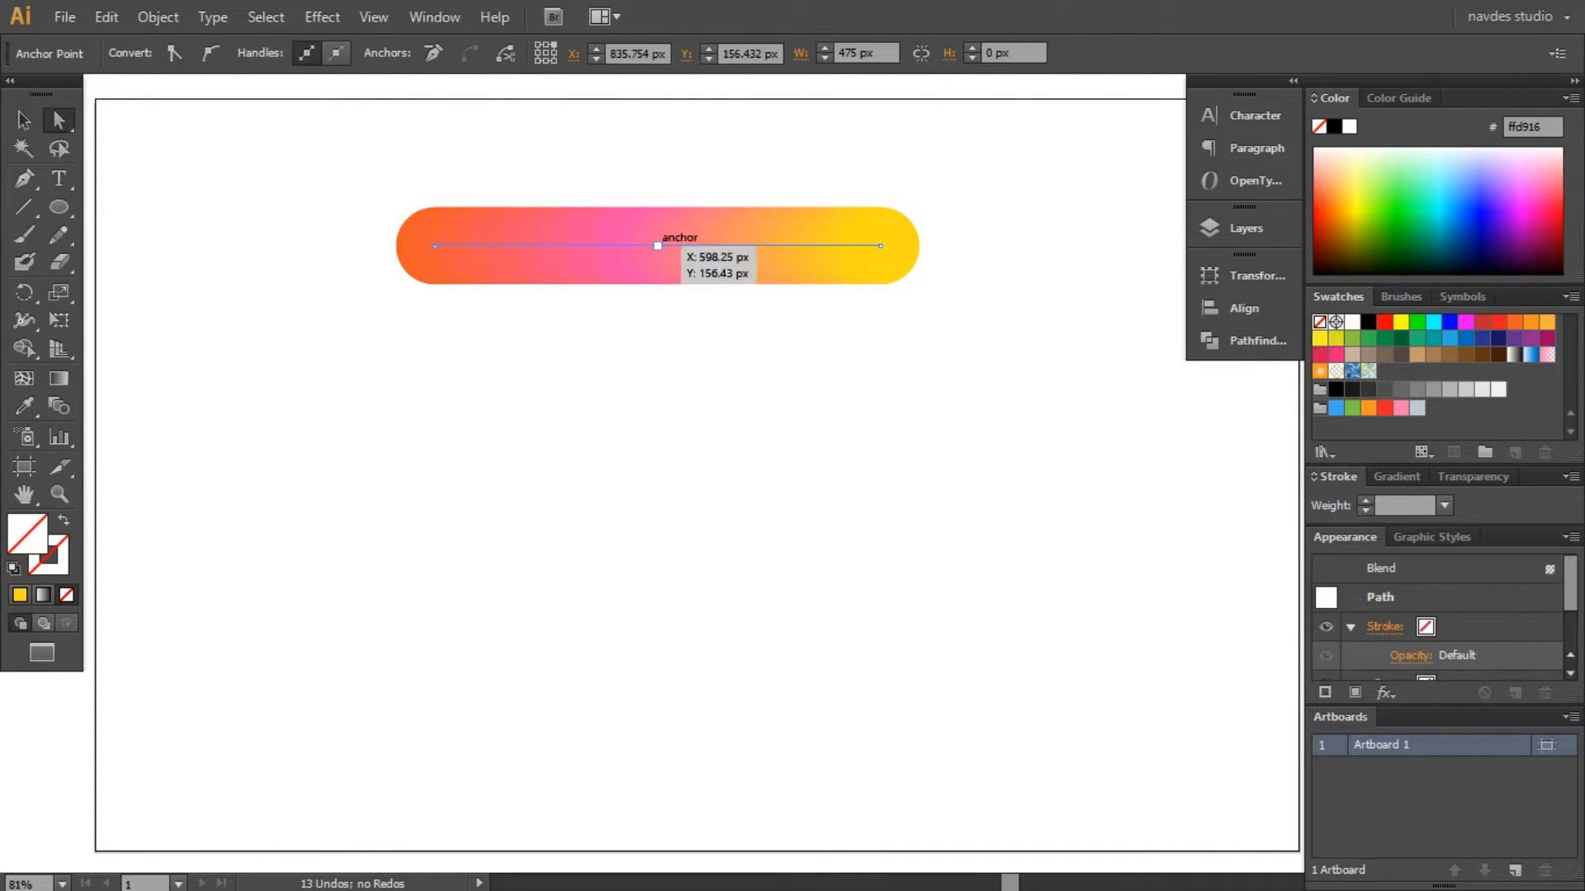
left_click(674, 261)
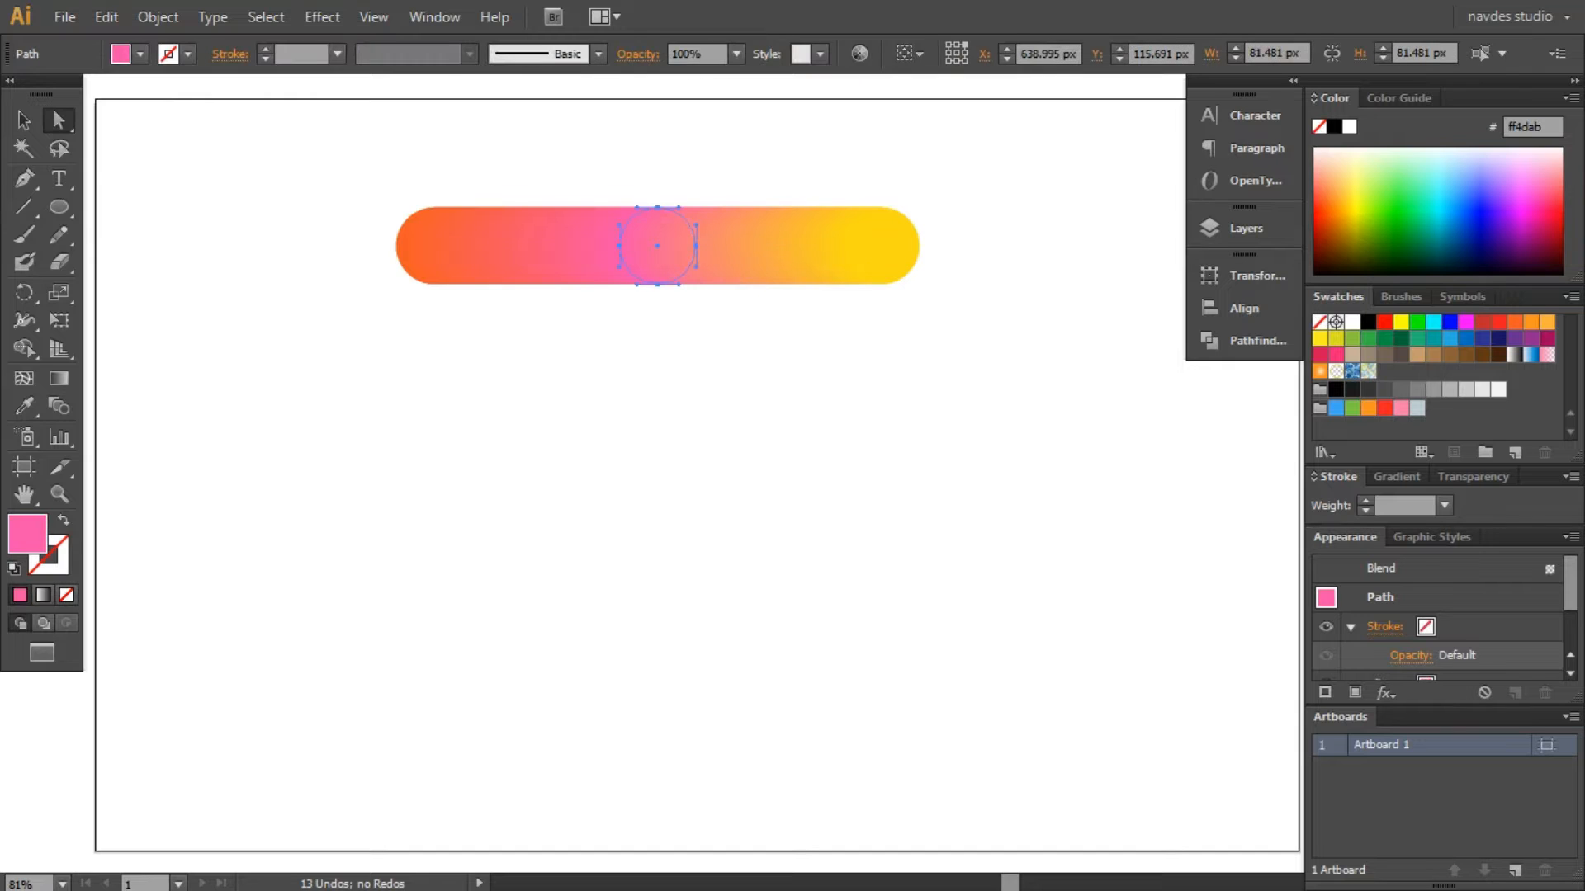
left_click(1334, 213)
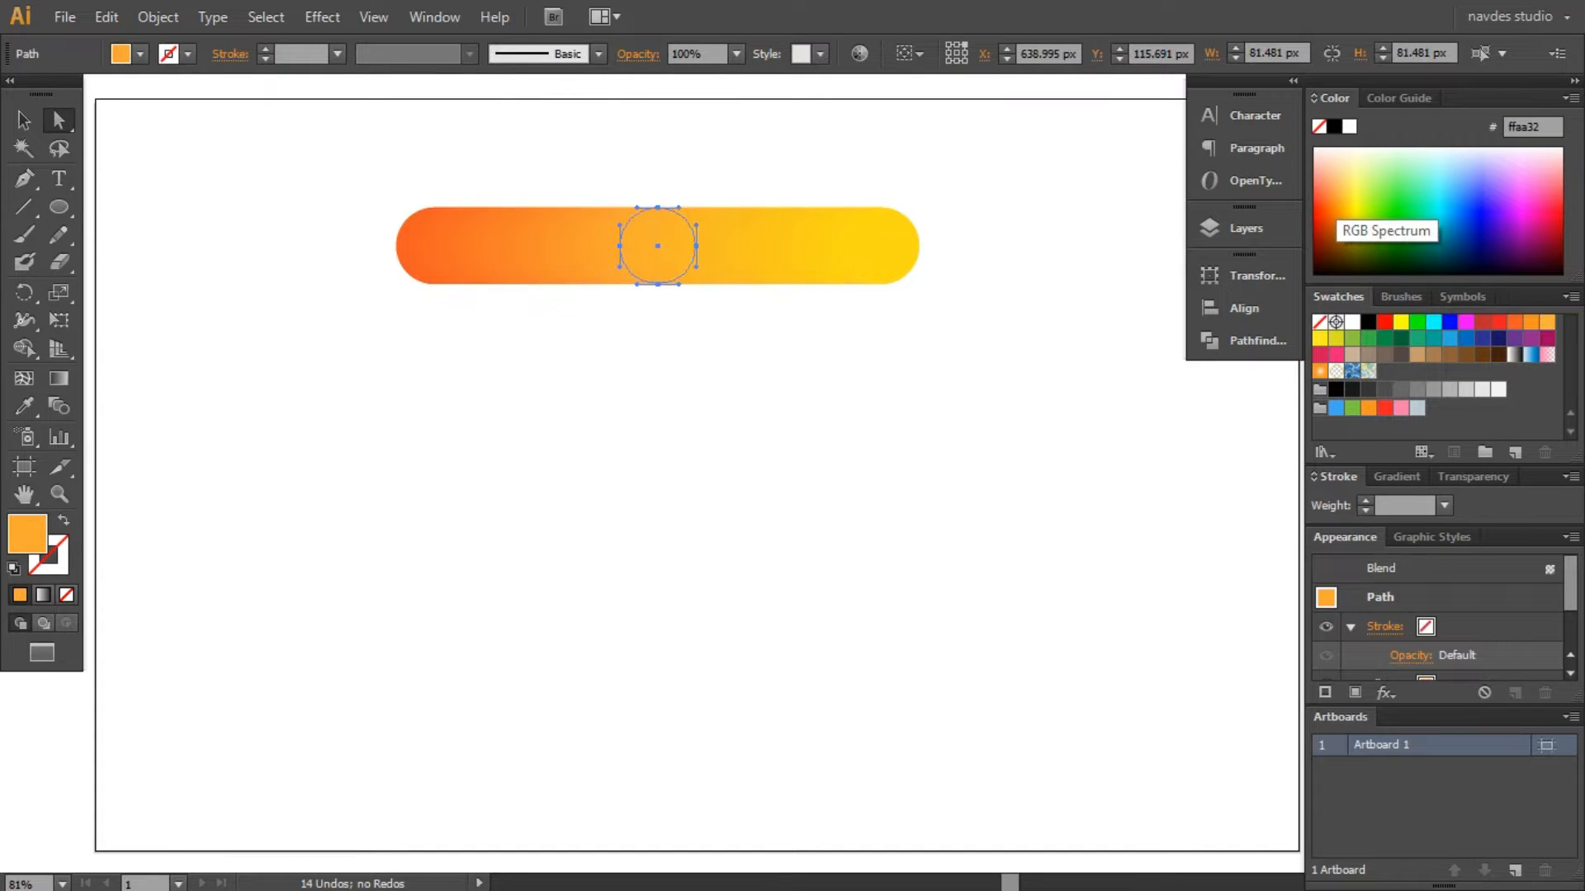
left_click(1558, 219)
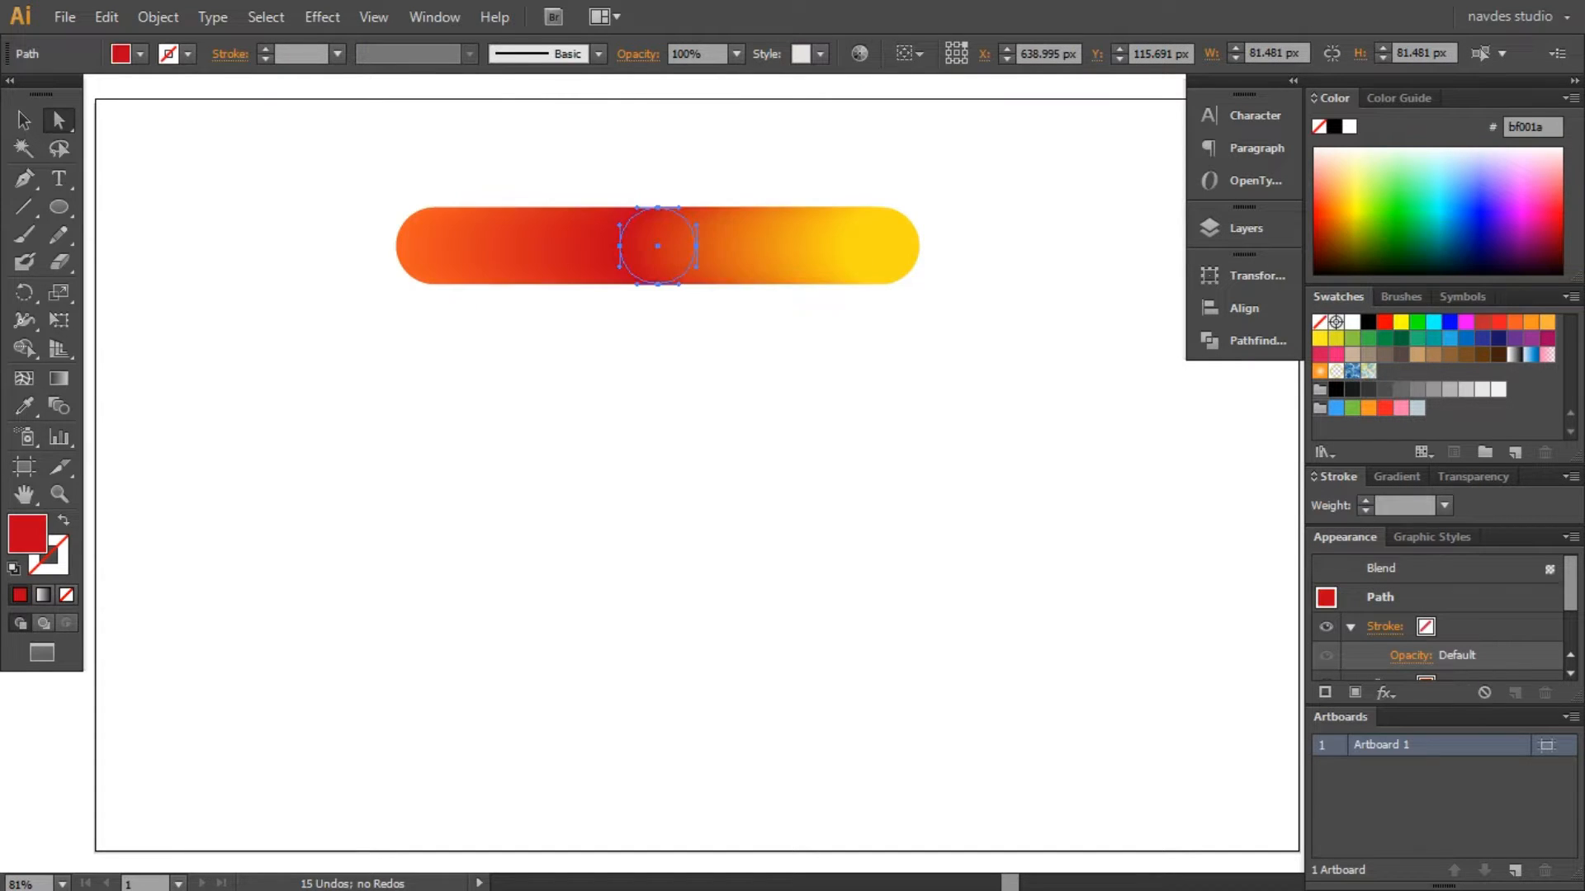
left_click(1551, 169)
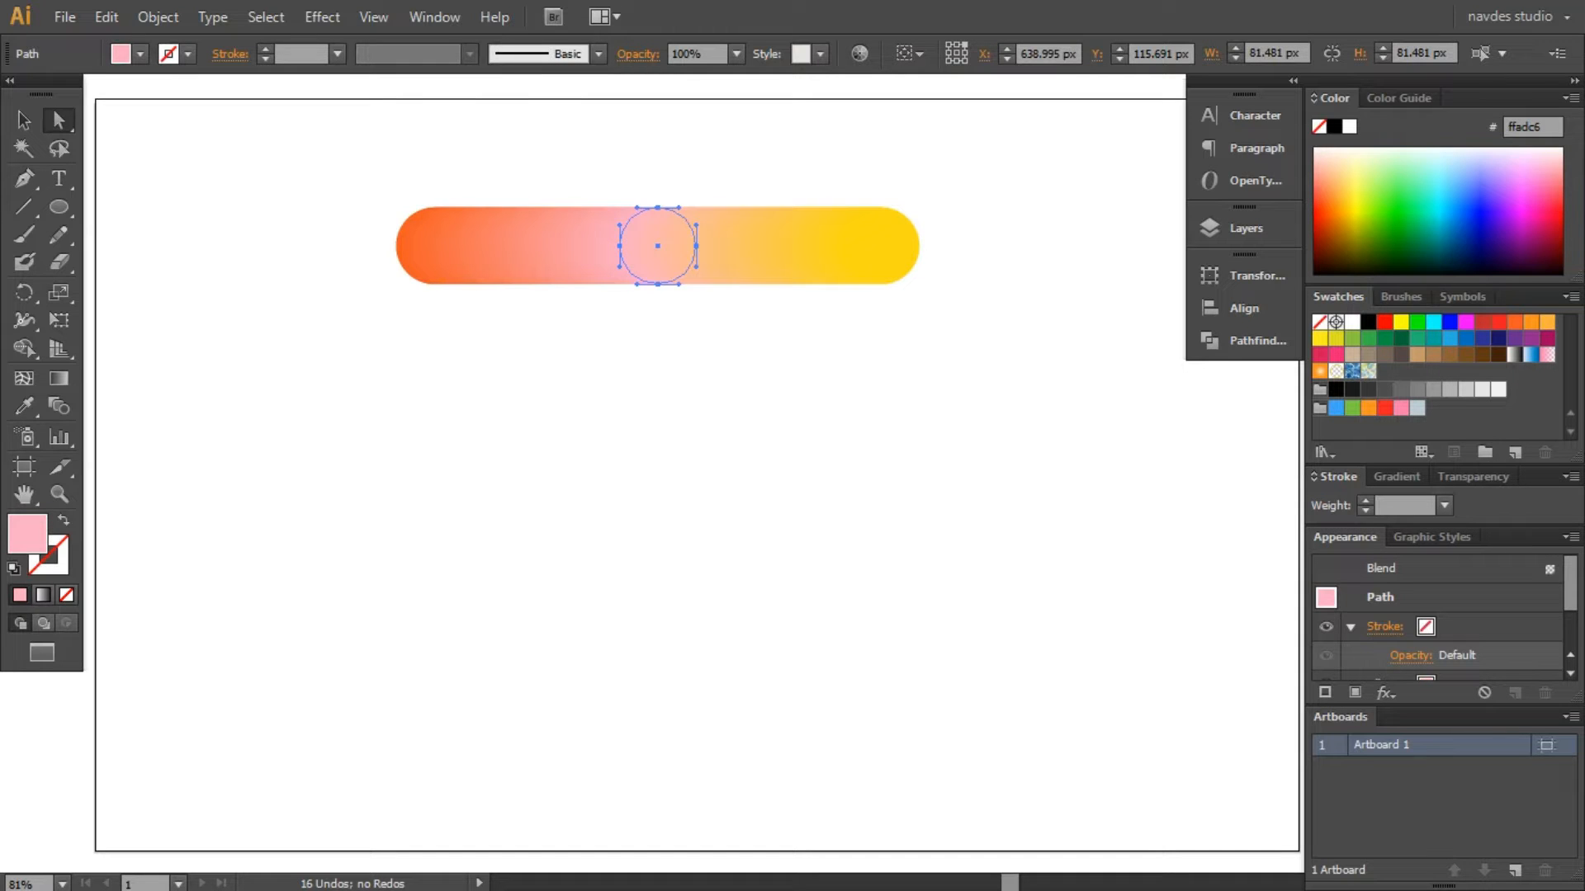
left_click(1417, 322)
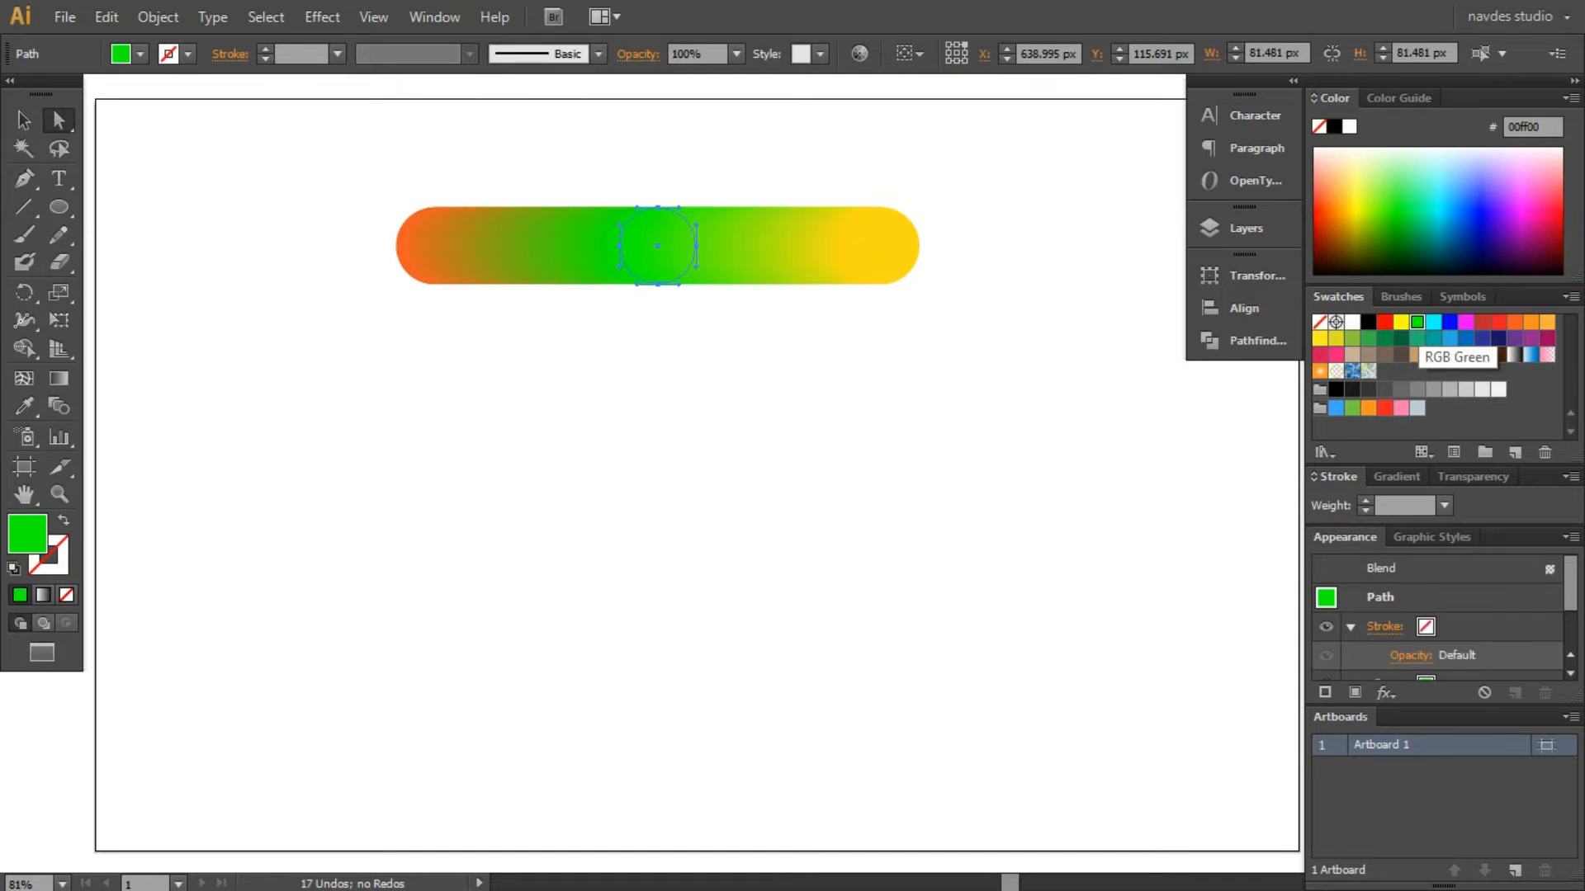
left_click(1330, 192)
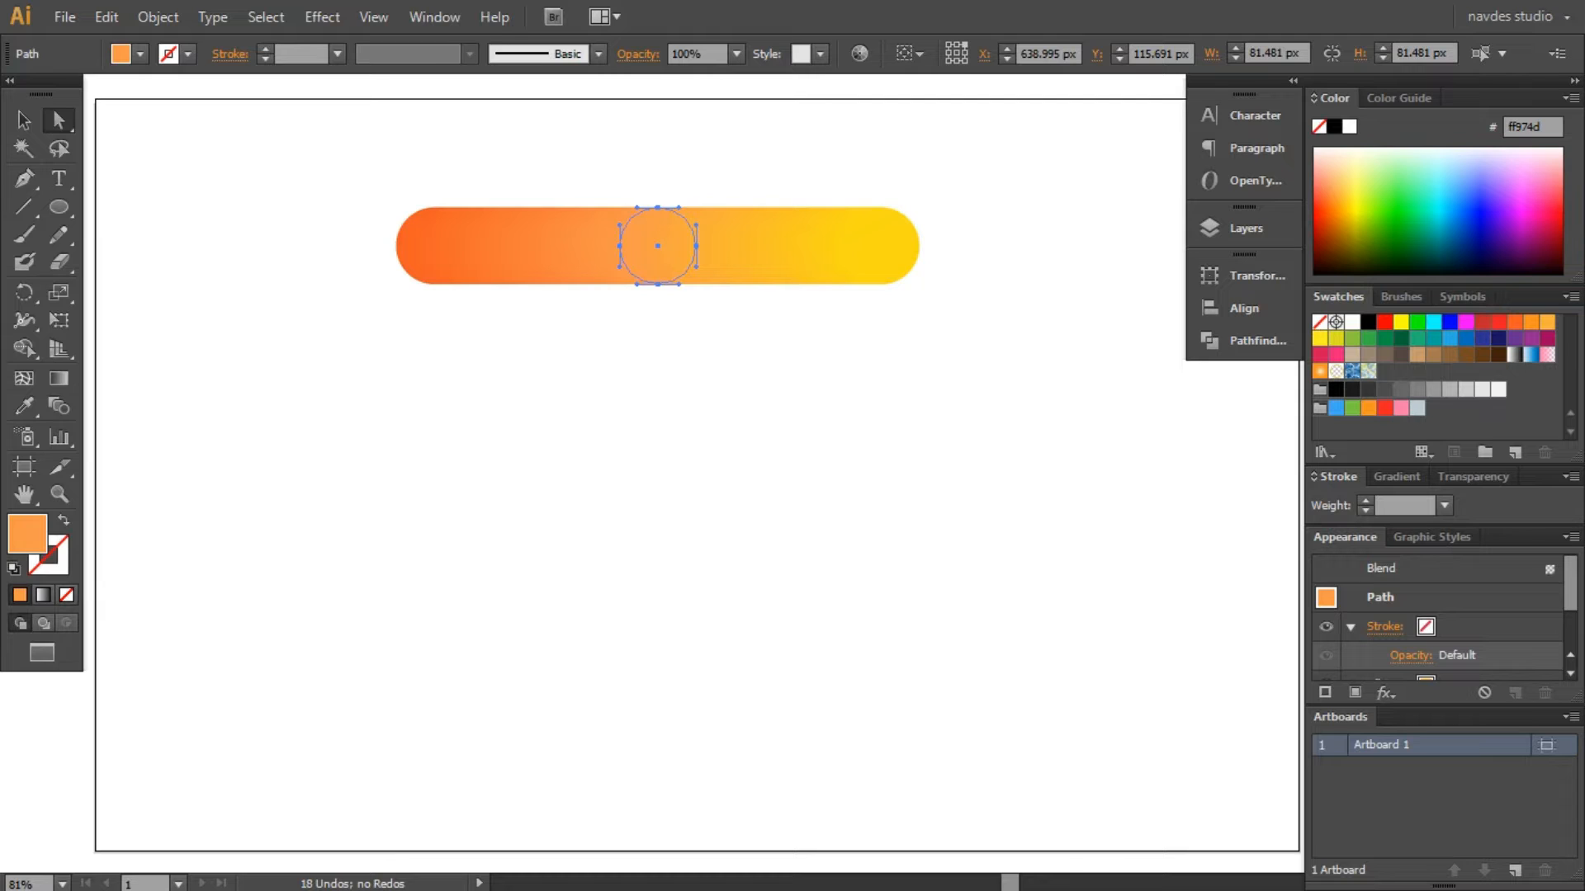
left_click(1421, 204)
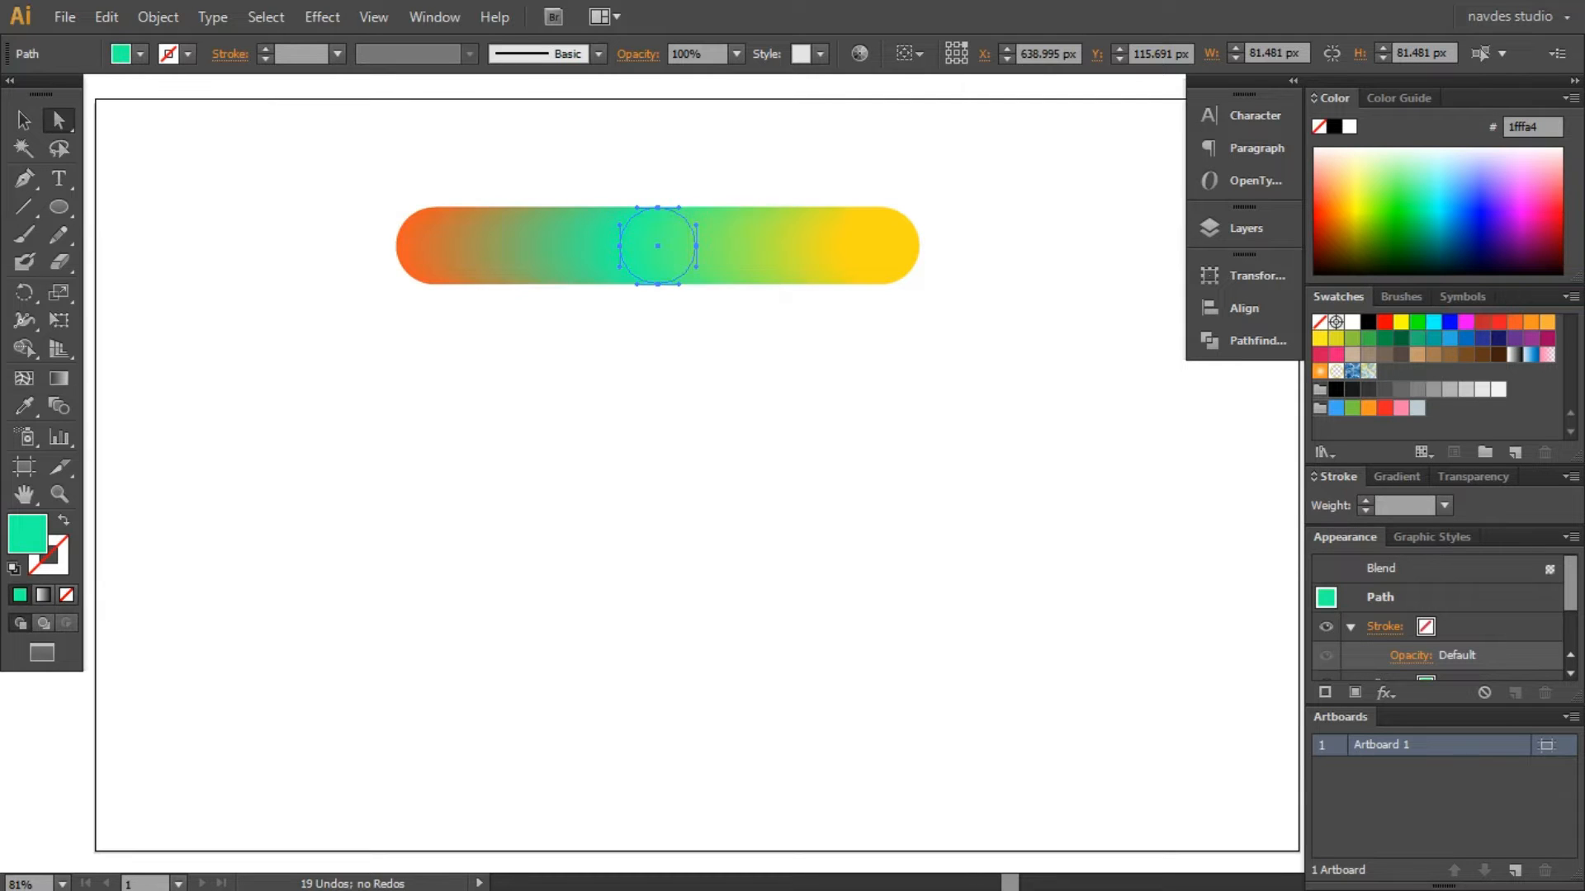
left_click(1546, 234)
left_click(1559, 194)
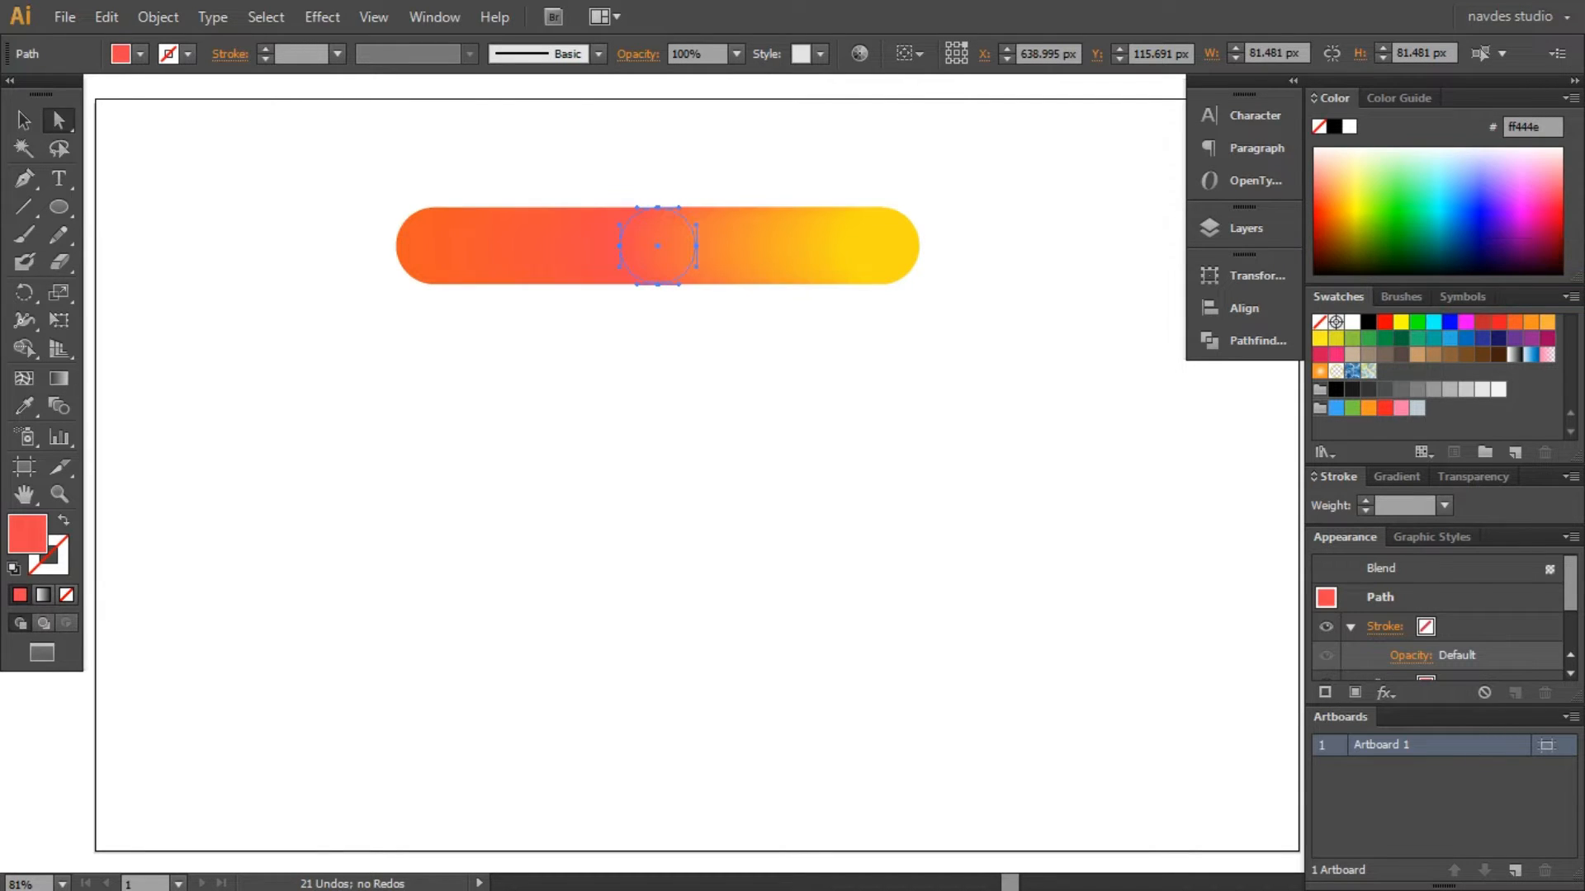
left_click(24, 120)
left_click(272, 346)
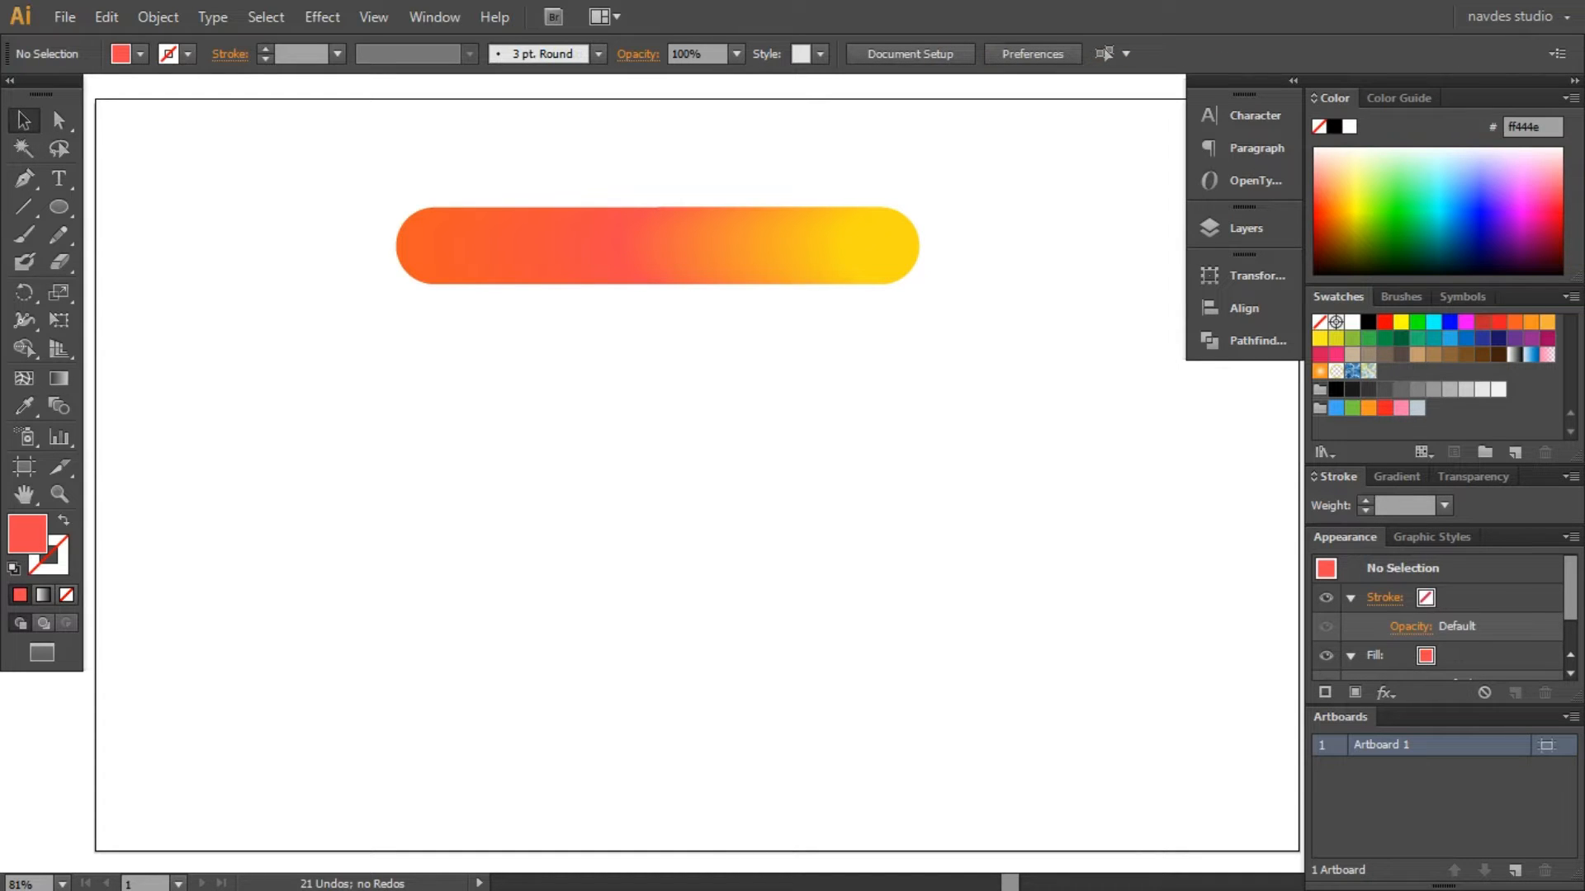
Select only the circle at the blend's left end and recolor it, ending with green 8cc63f
key("a")
left_click(435, 245)
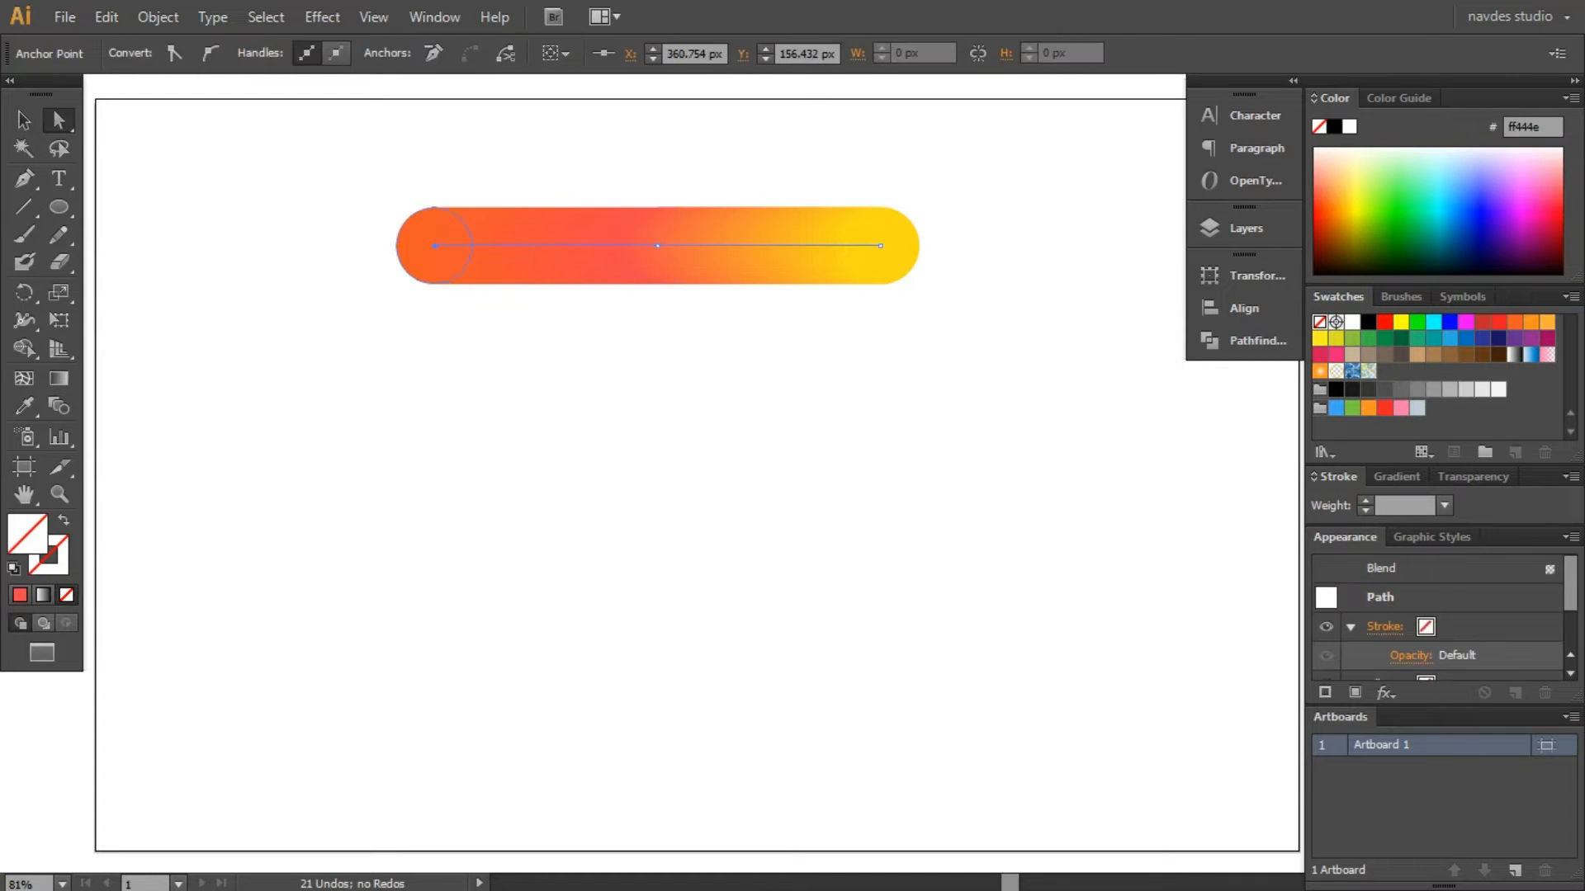
left_click(416, 206)
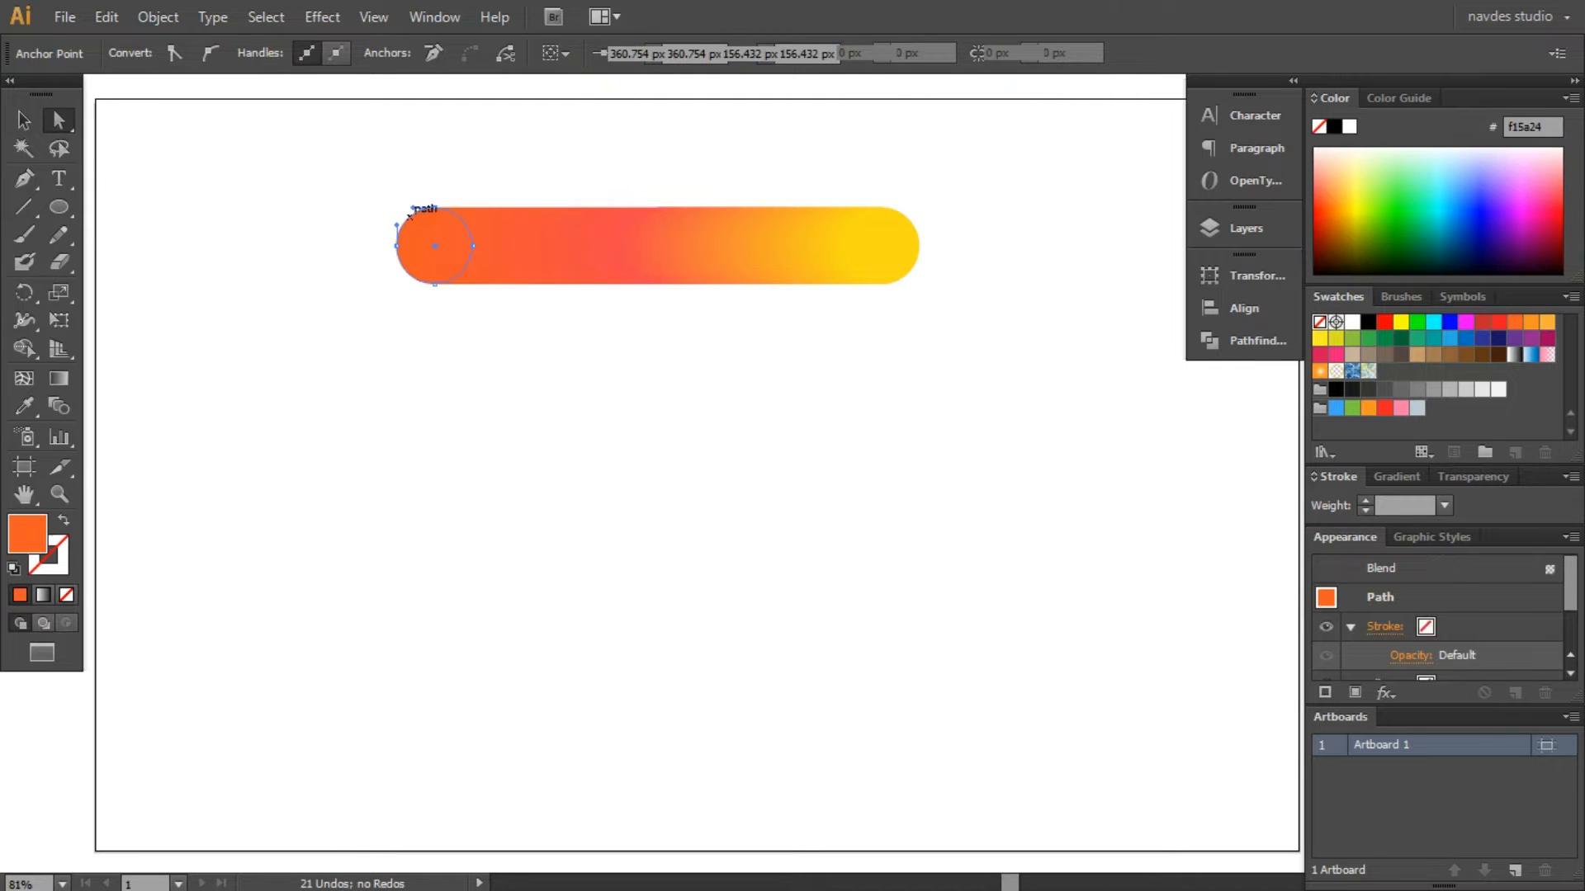
left_click(1548, 190)
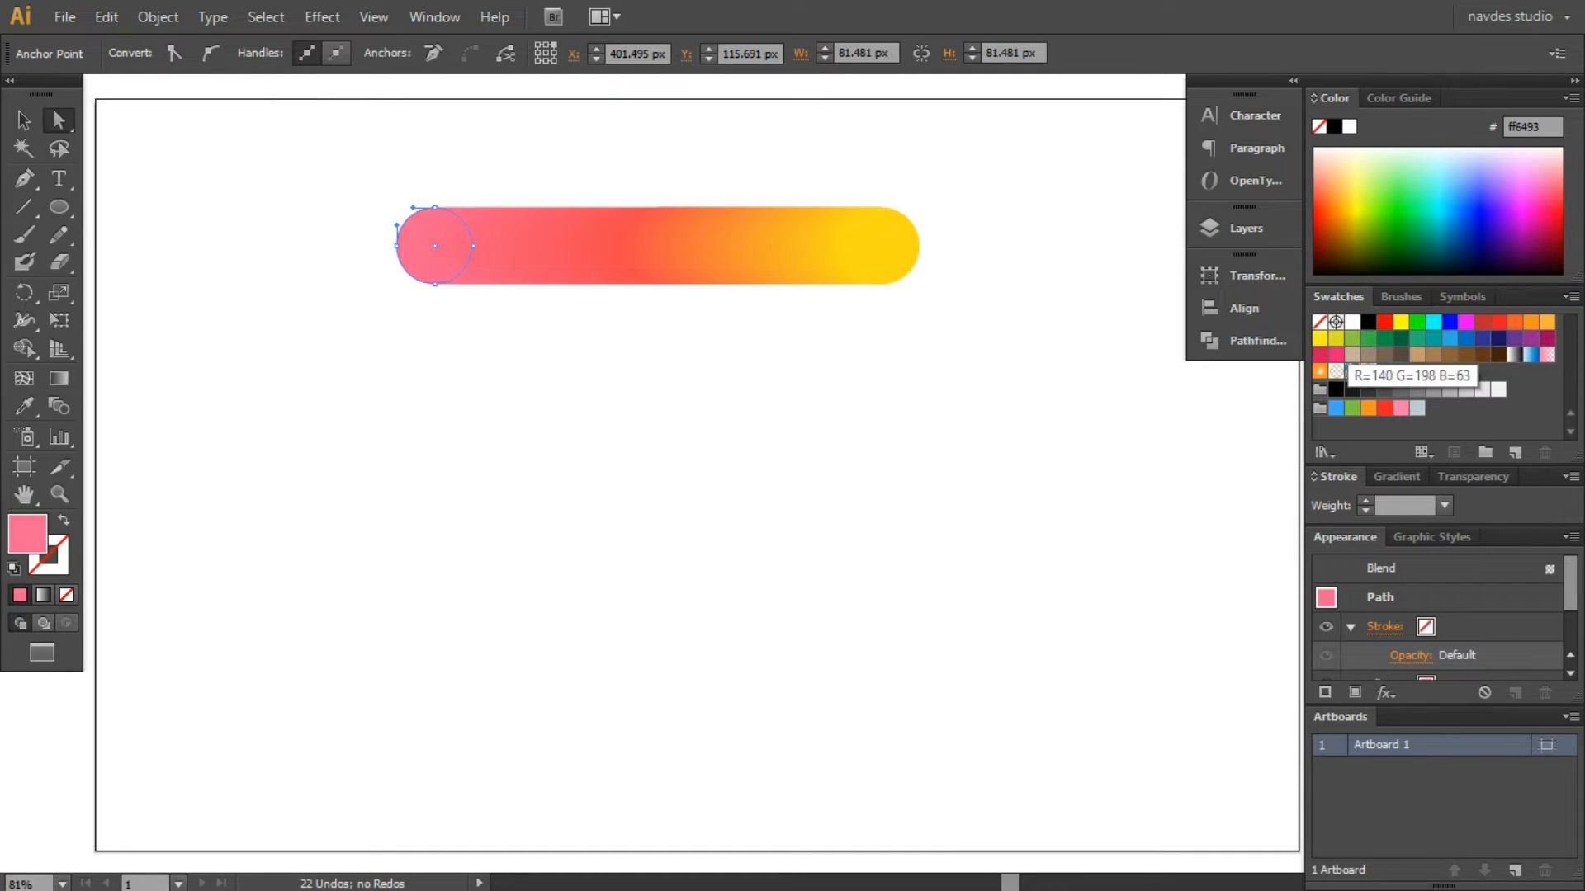
left_click(1352, 338)
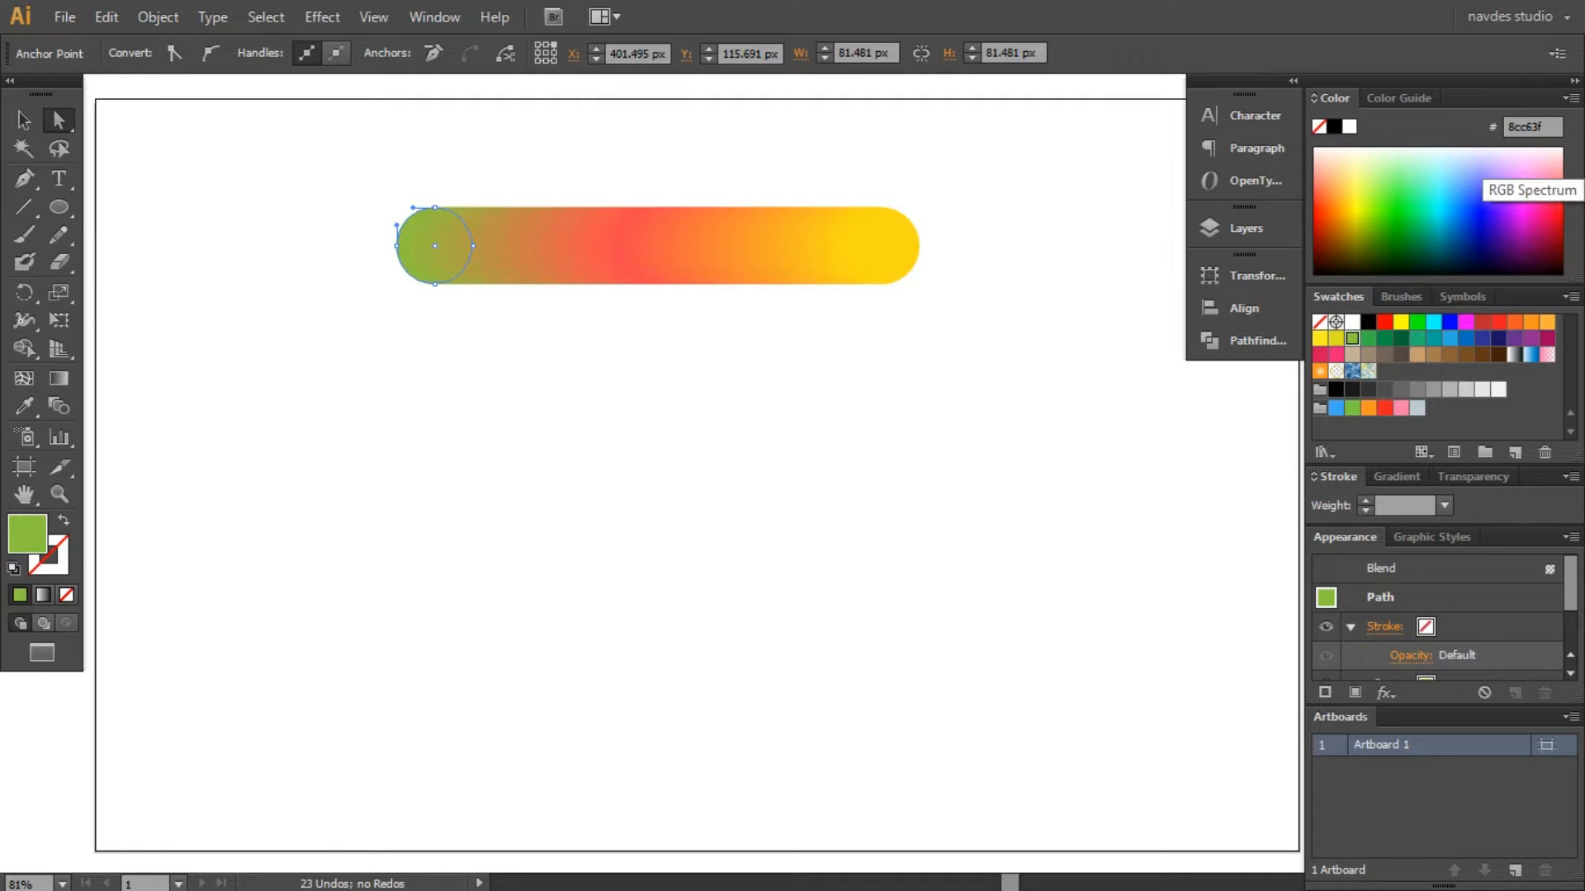
left_click(23, 119)
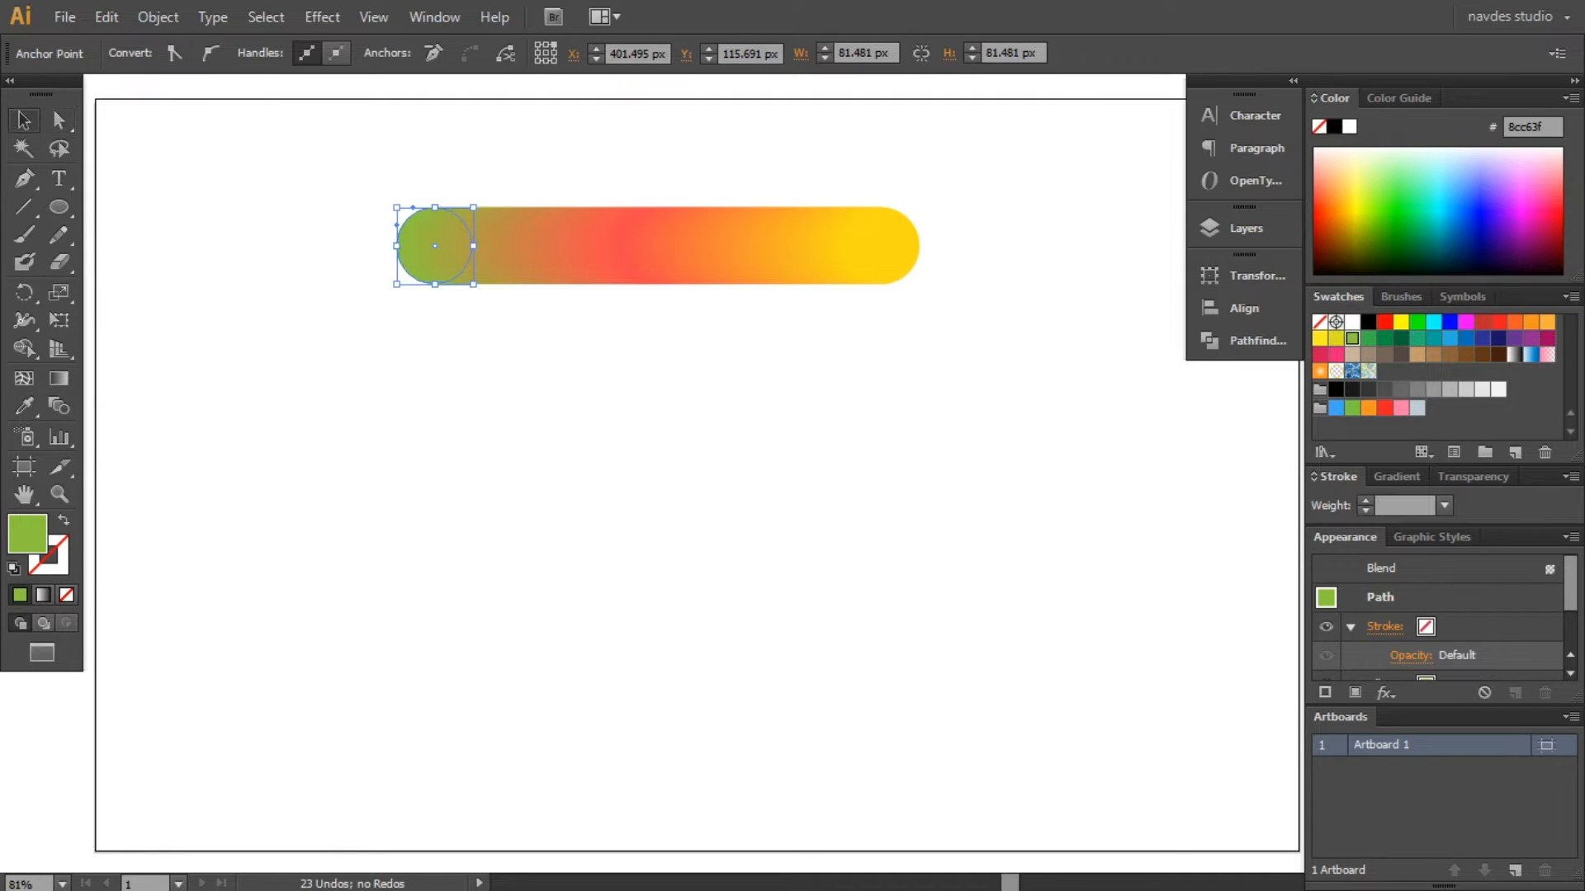
key("ctrl+shift+a")
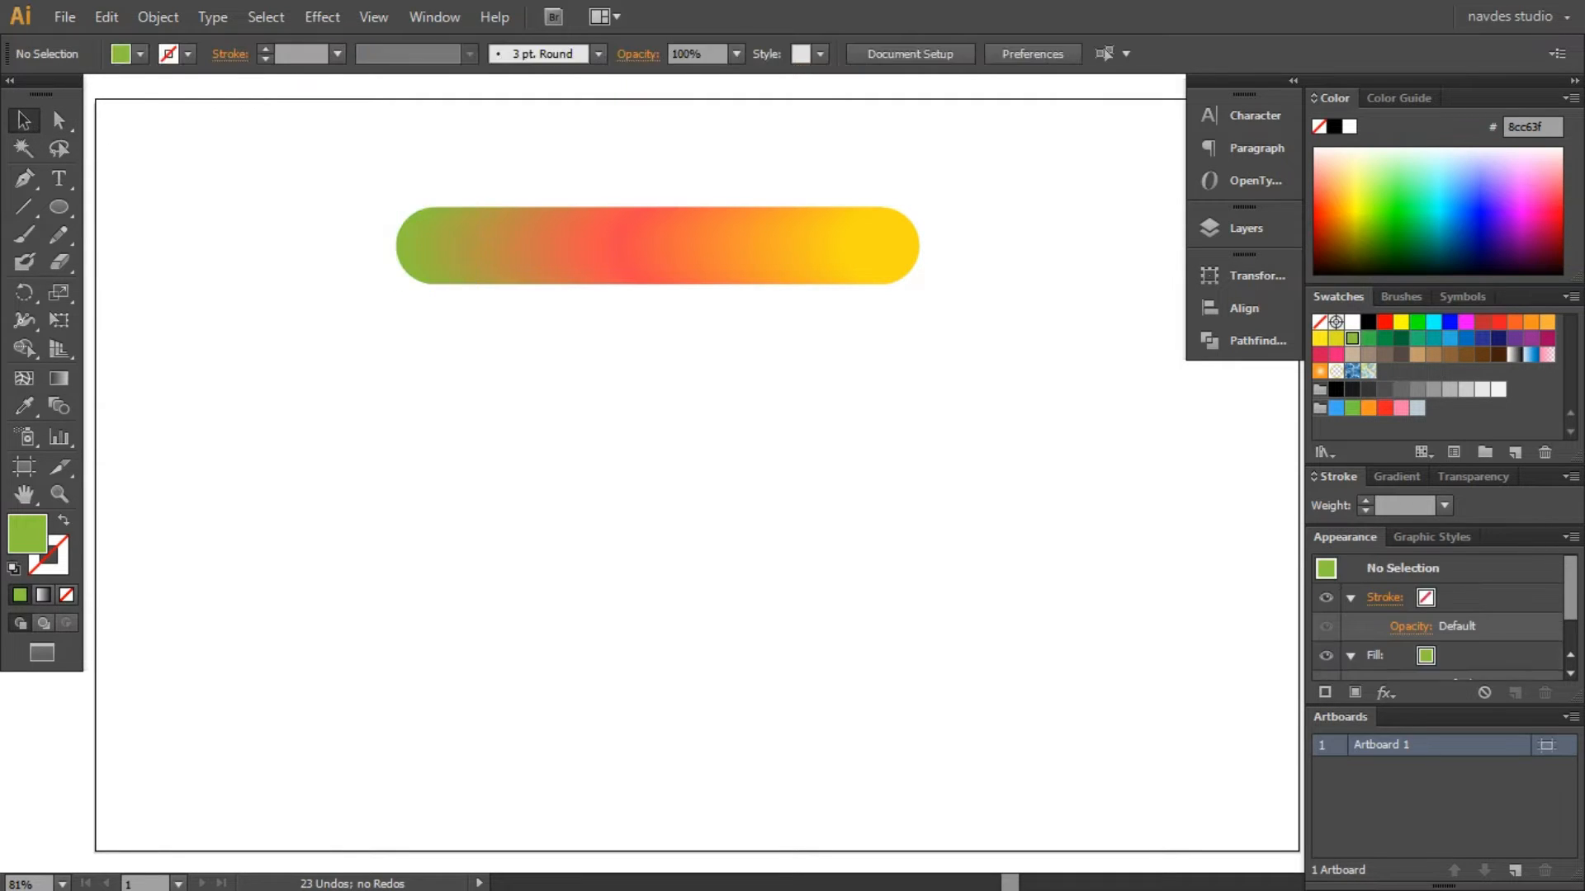
Save the green, coral and yellow blend as a new pattern swatch, leaving the original in place
left_click(651, 240)
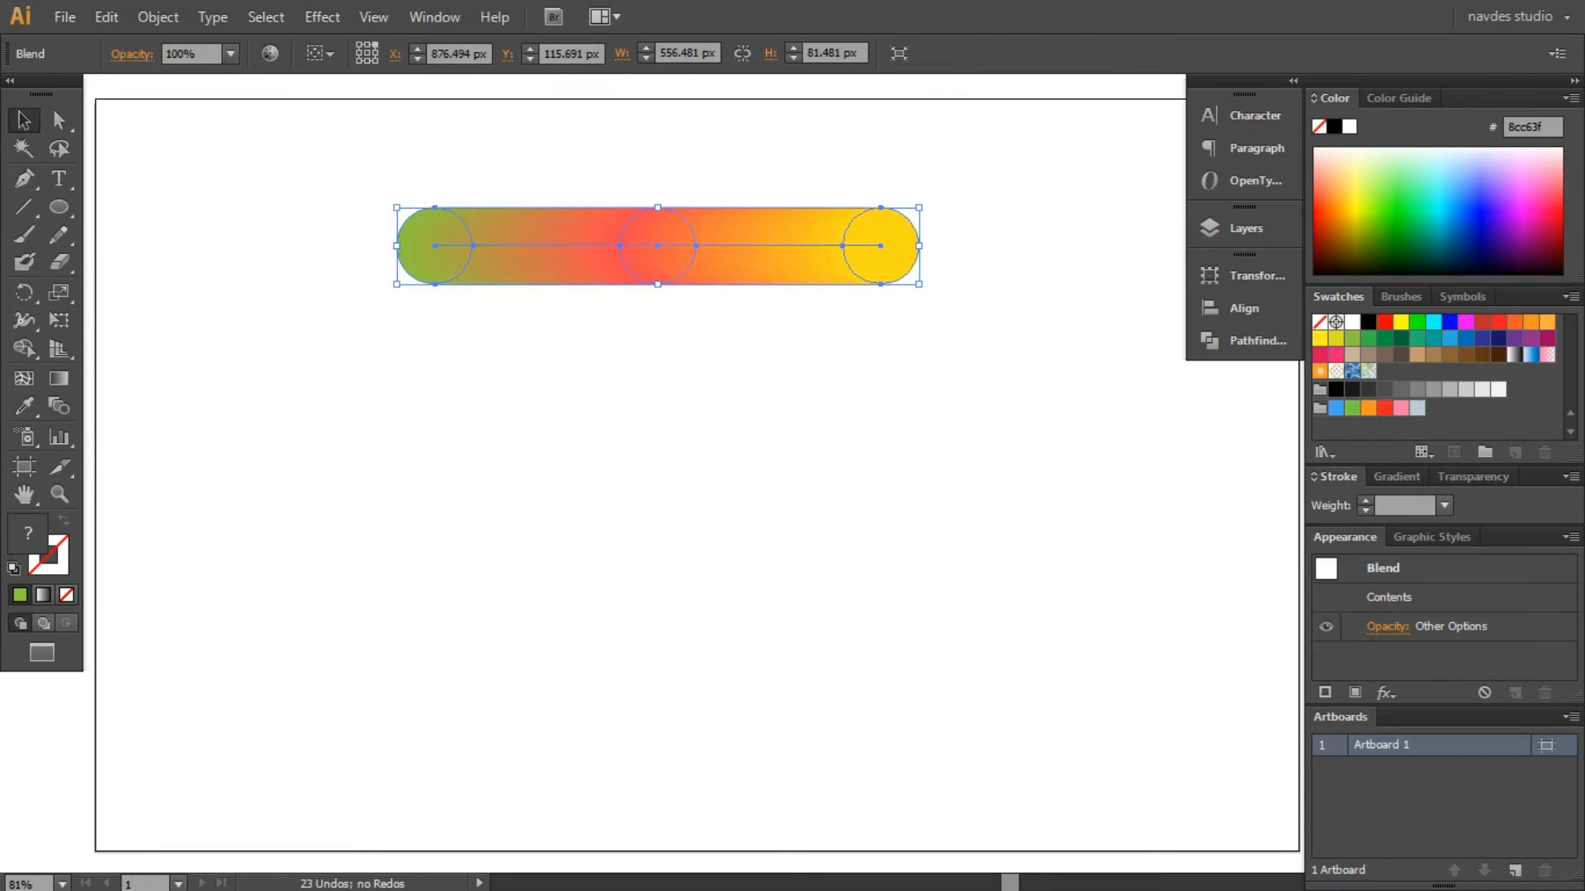
key("ctrl+shift+a")
left_click(677, 241)
left_click_drag(667, 245, 1385, 371)
key("ctrl+shift+a")
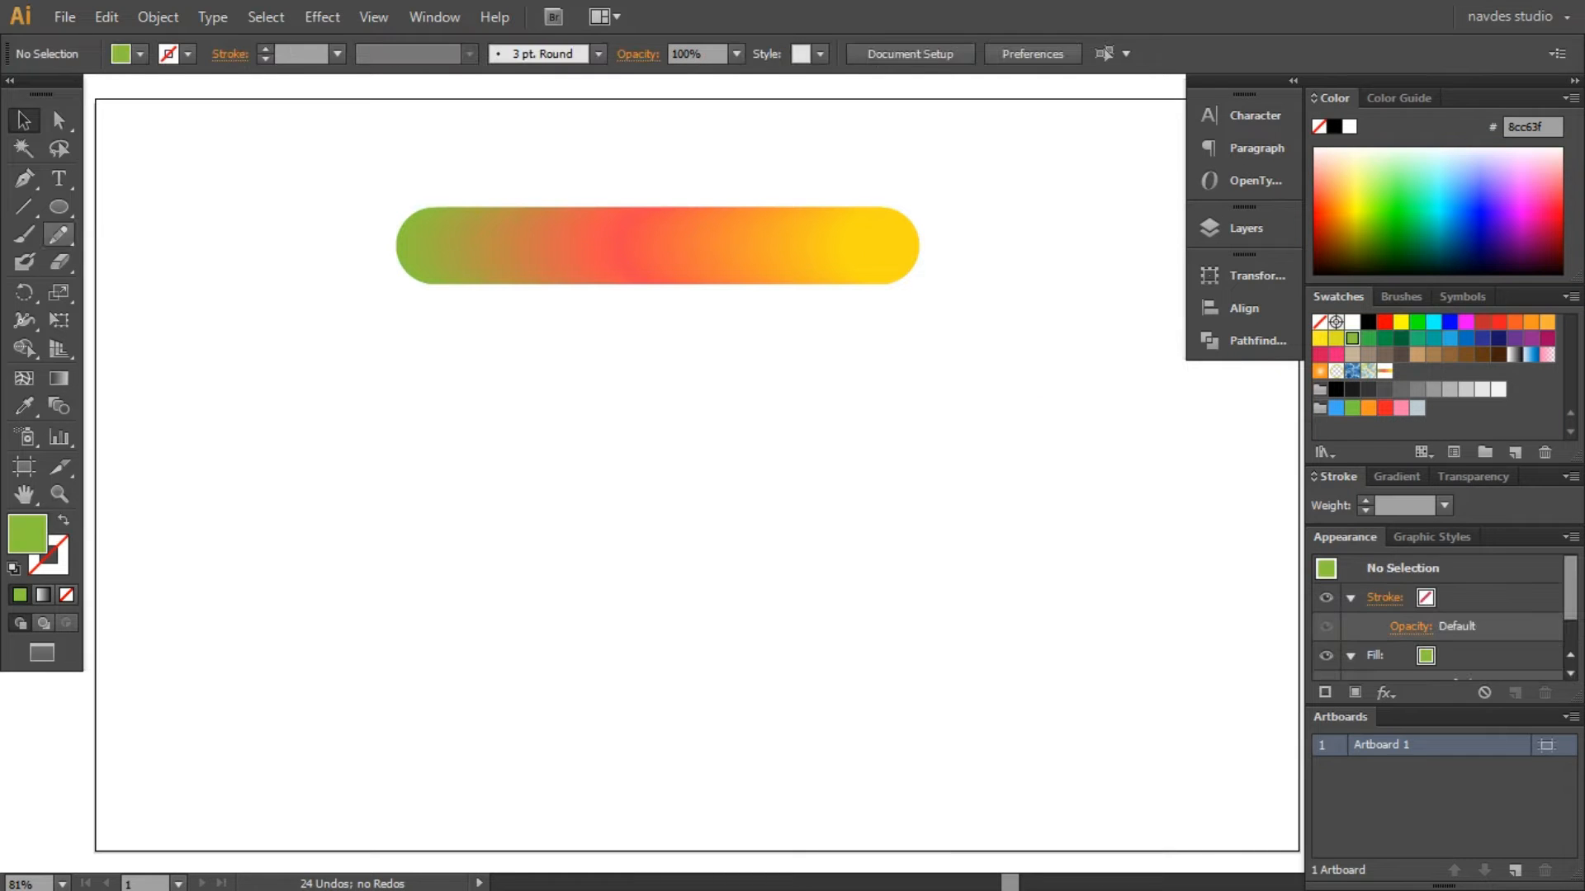
Add the text "Eid Mubarak" at 72 pt below the blend and enlarge it to about 210 pt, spanning most of the artboard
left_click(59, 178)
left_click(476, 517)
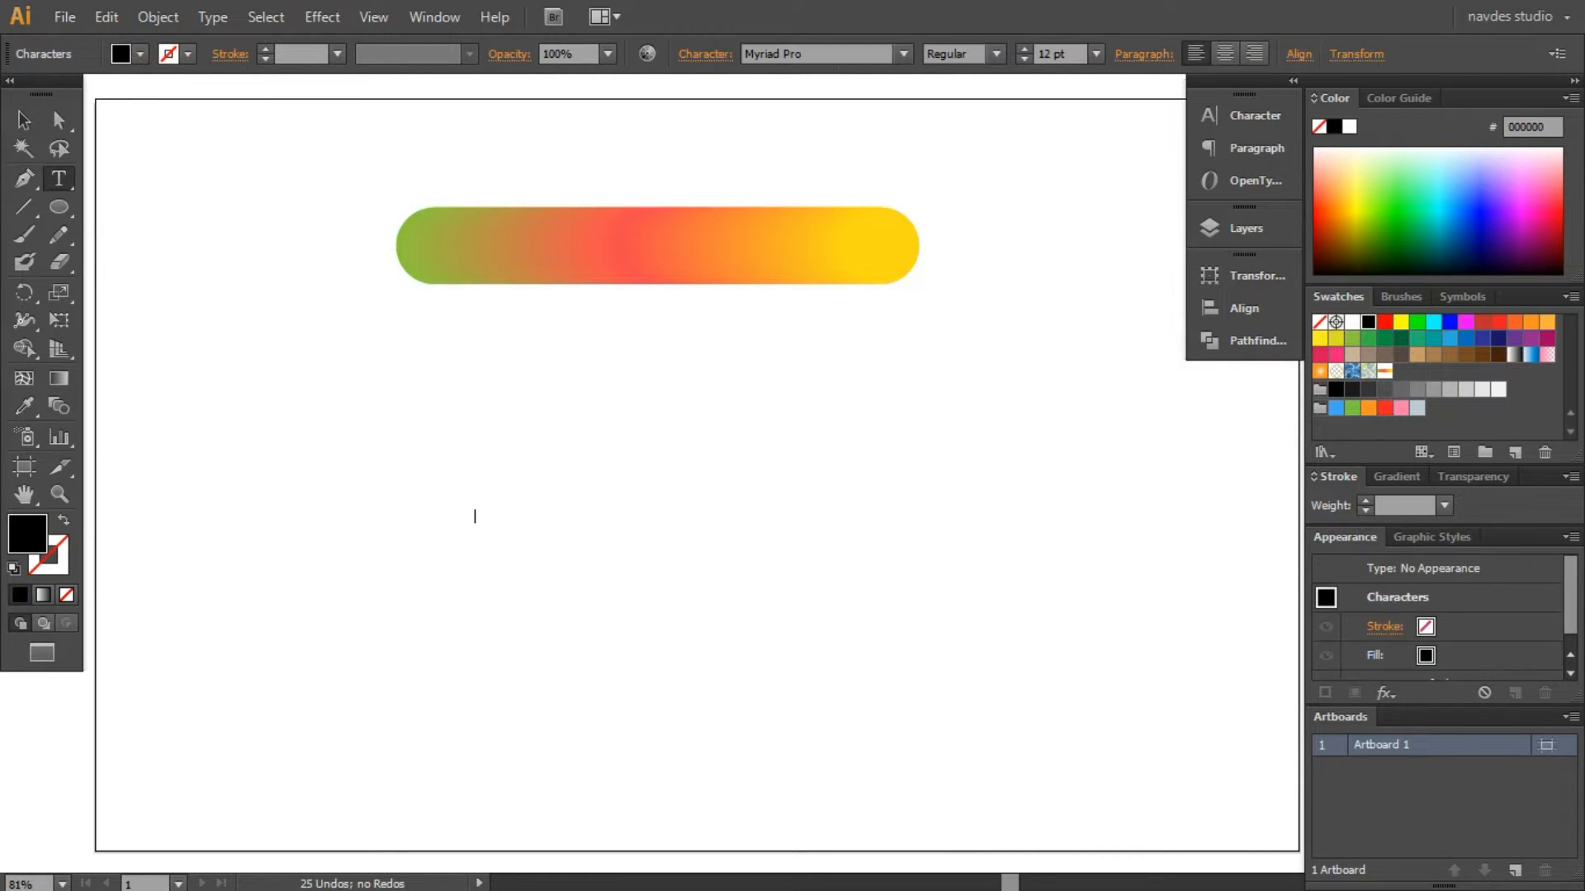
left_click(1096, 53)
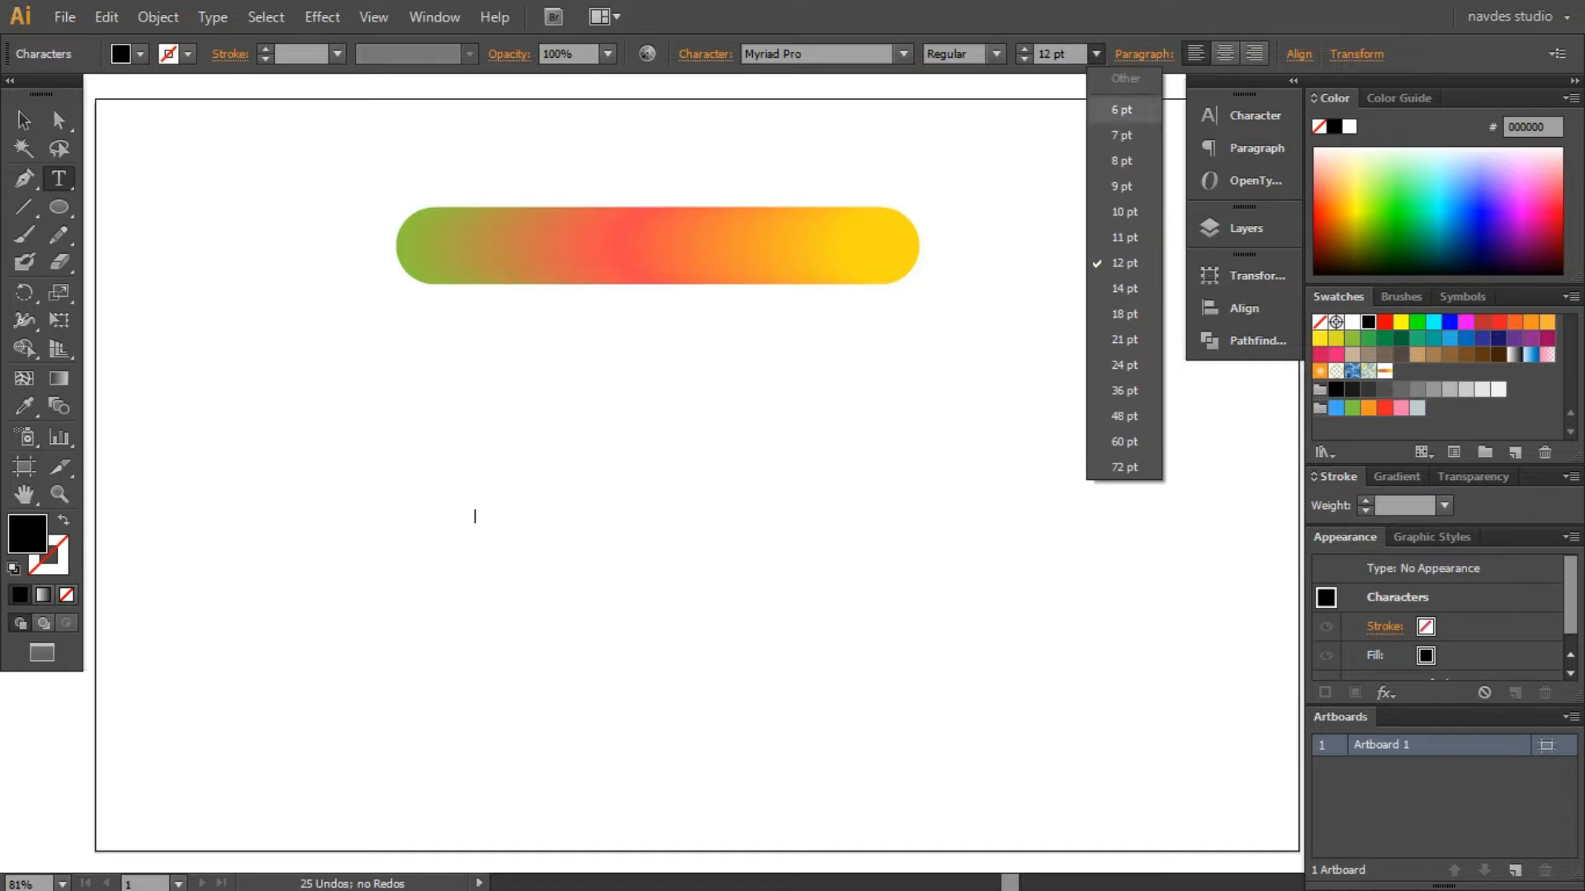
left_click(1123, 468)
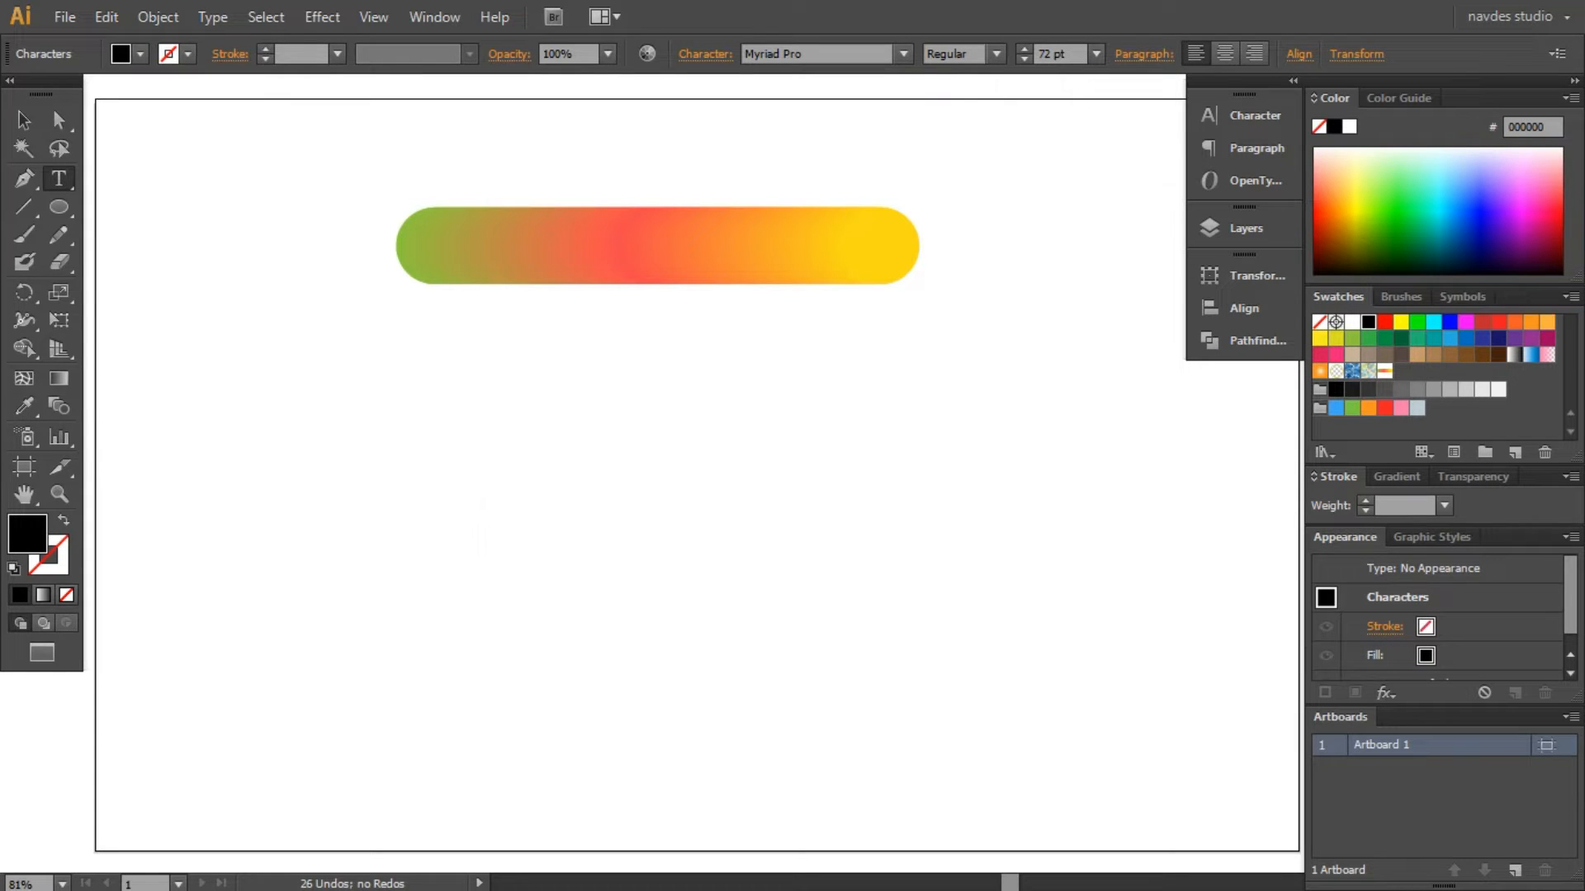
type("Eid Mubara")
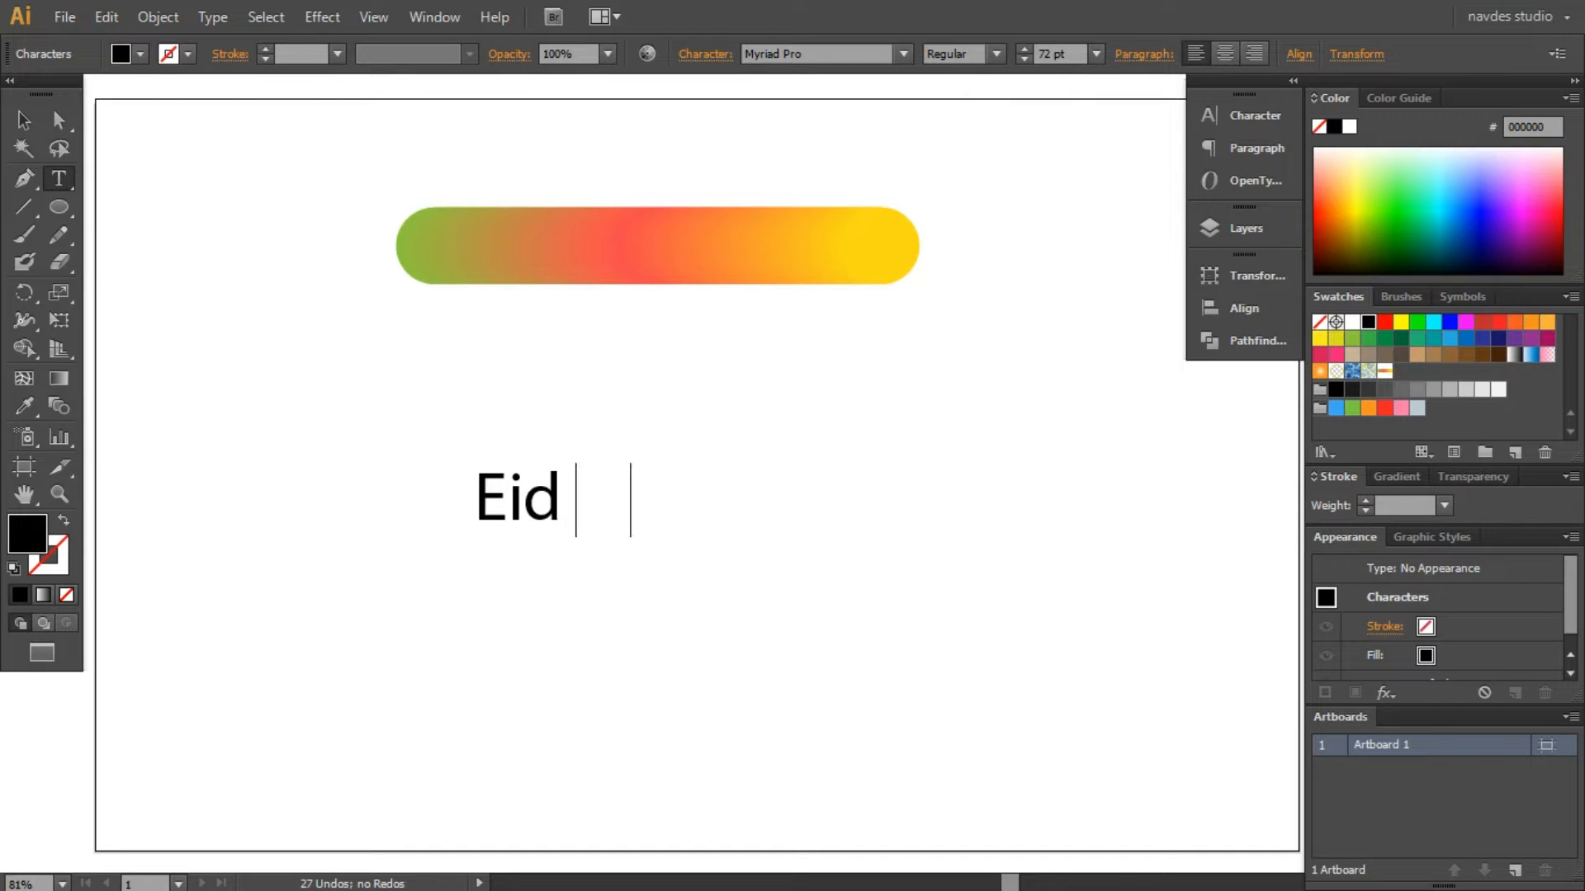
type("k")
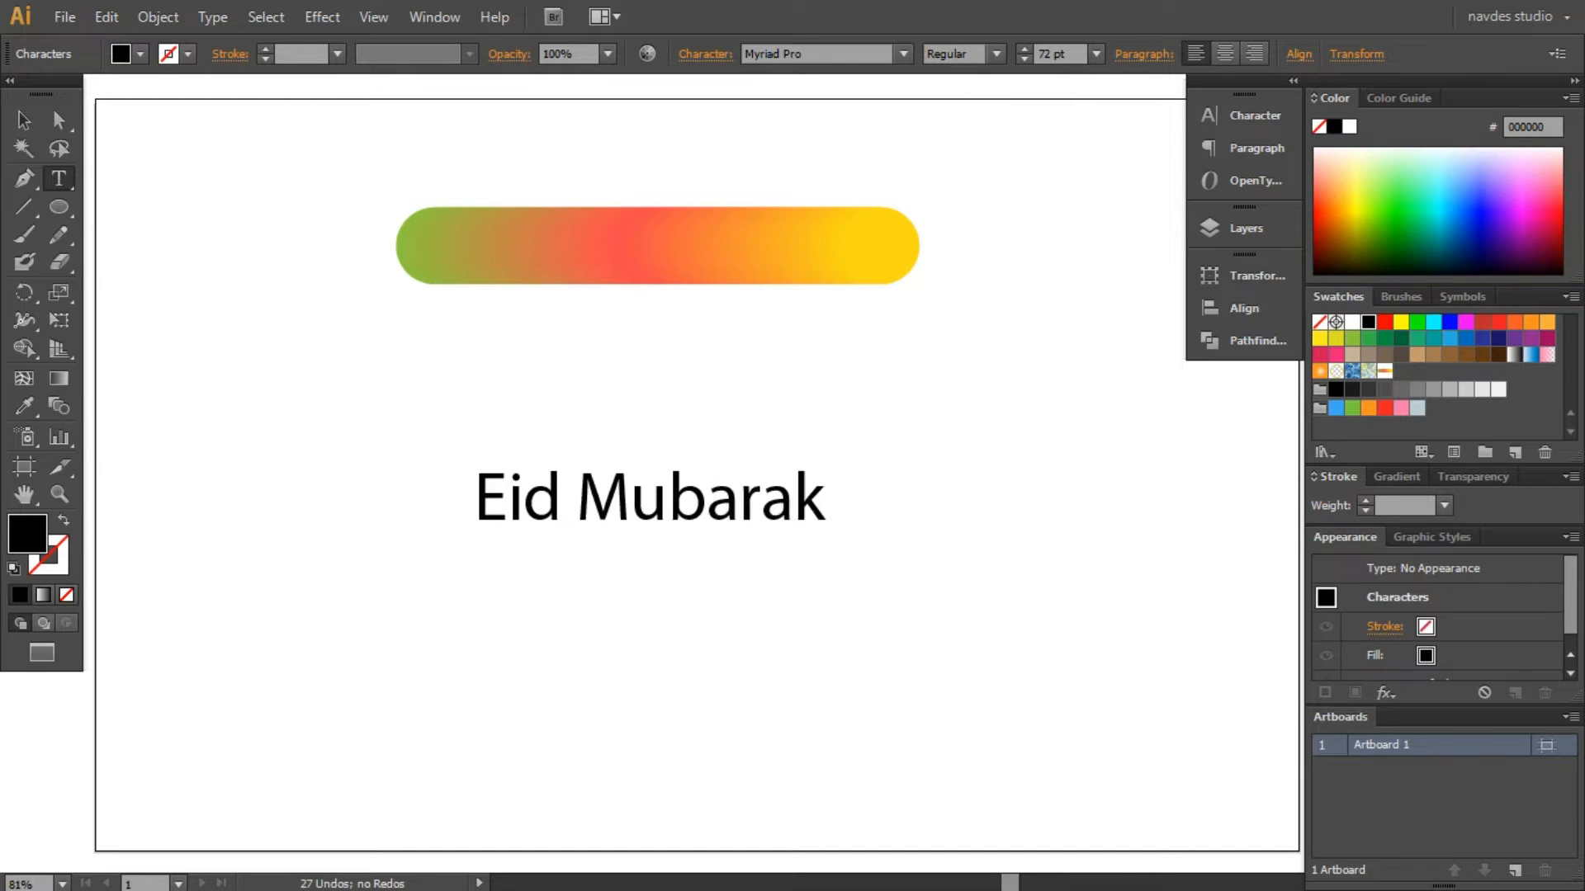
left_click(24, 120)
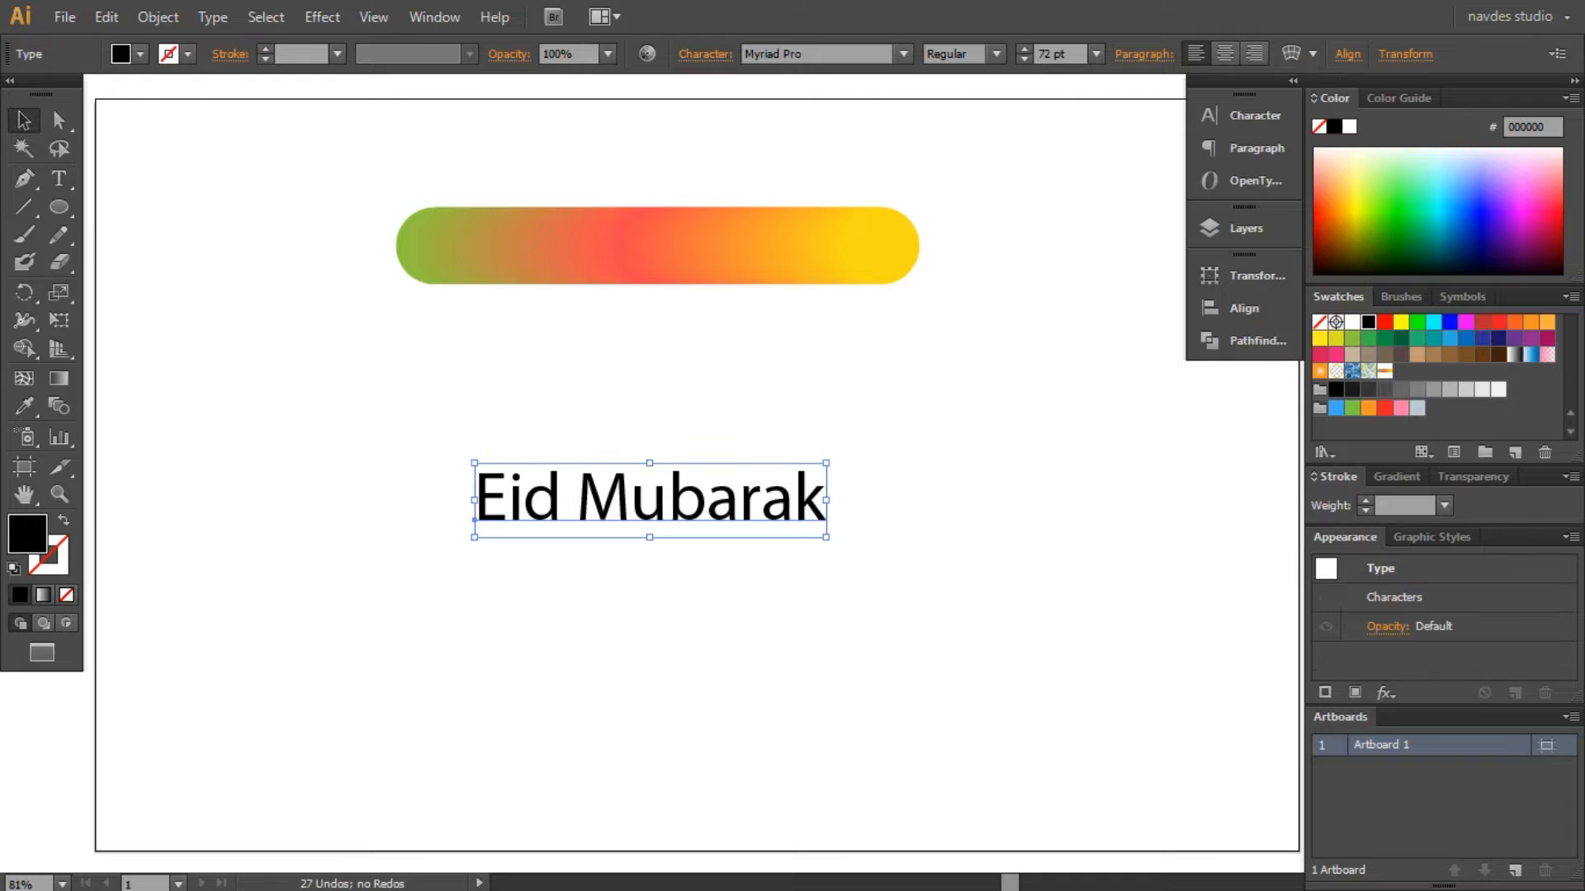
left_click_drag(826, 538, 1163, 608)
left_click_drag(1041, 542, 1100, 609)
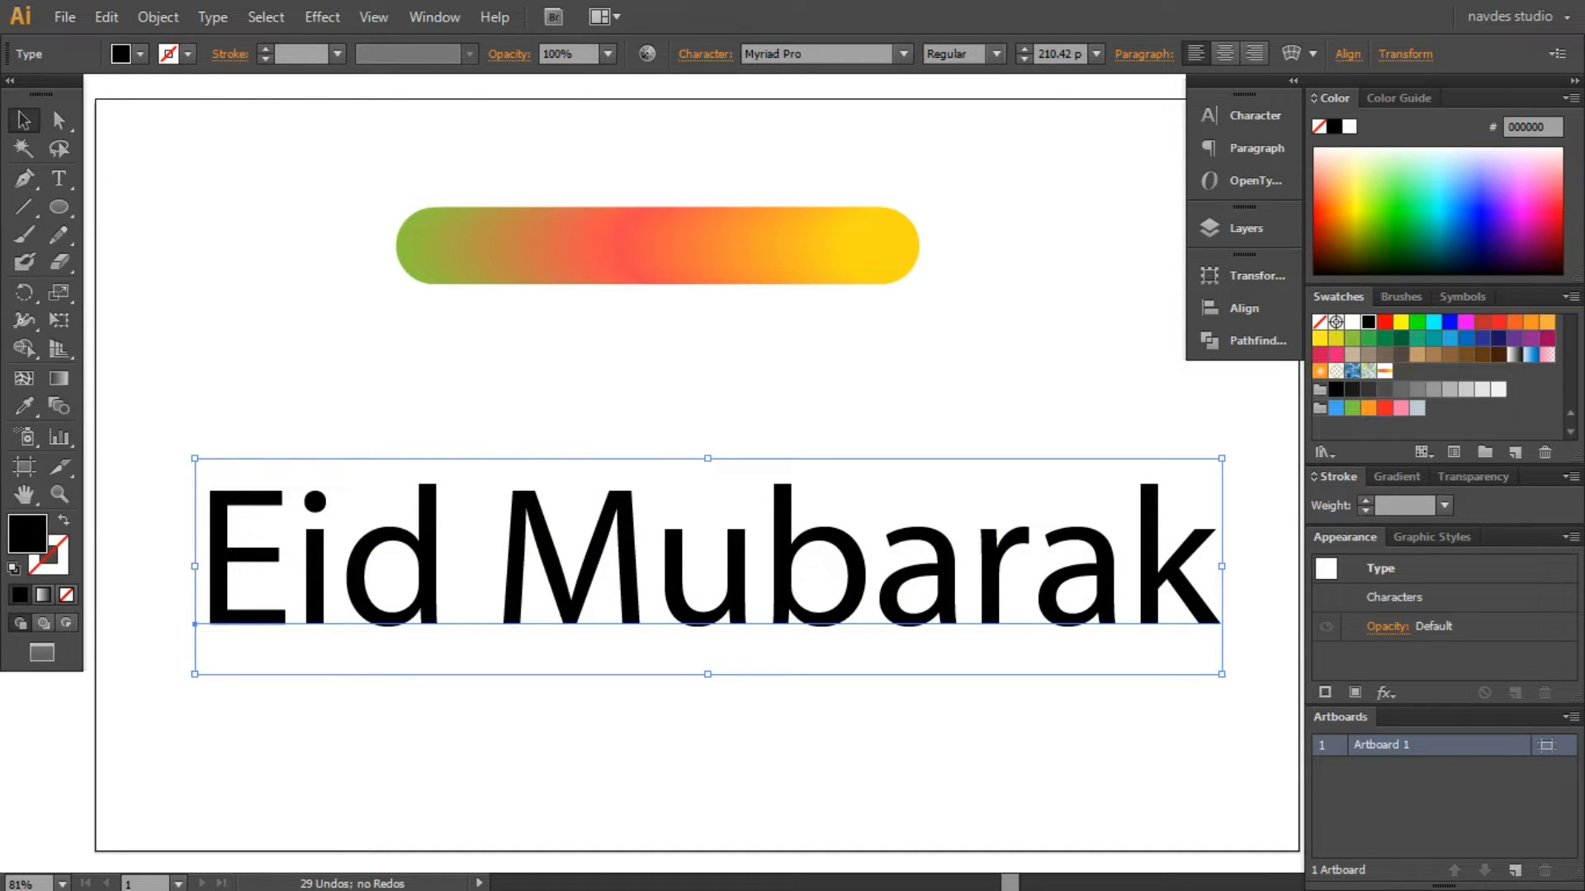
Fill the Eid Mubarak text with the new blend pattern swatch and remove its black outline
left_click(64, 521)
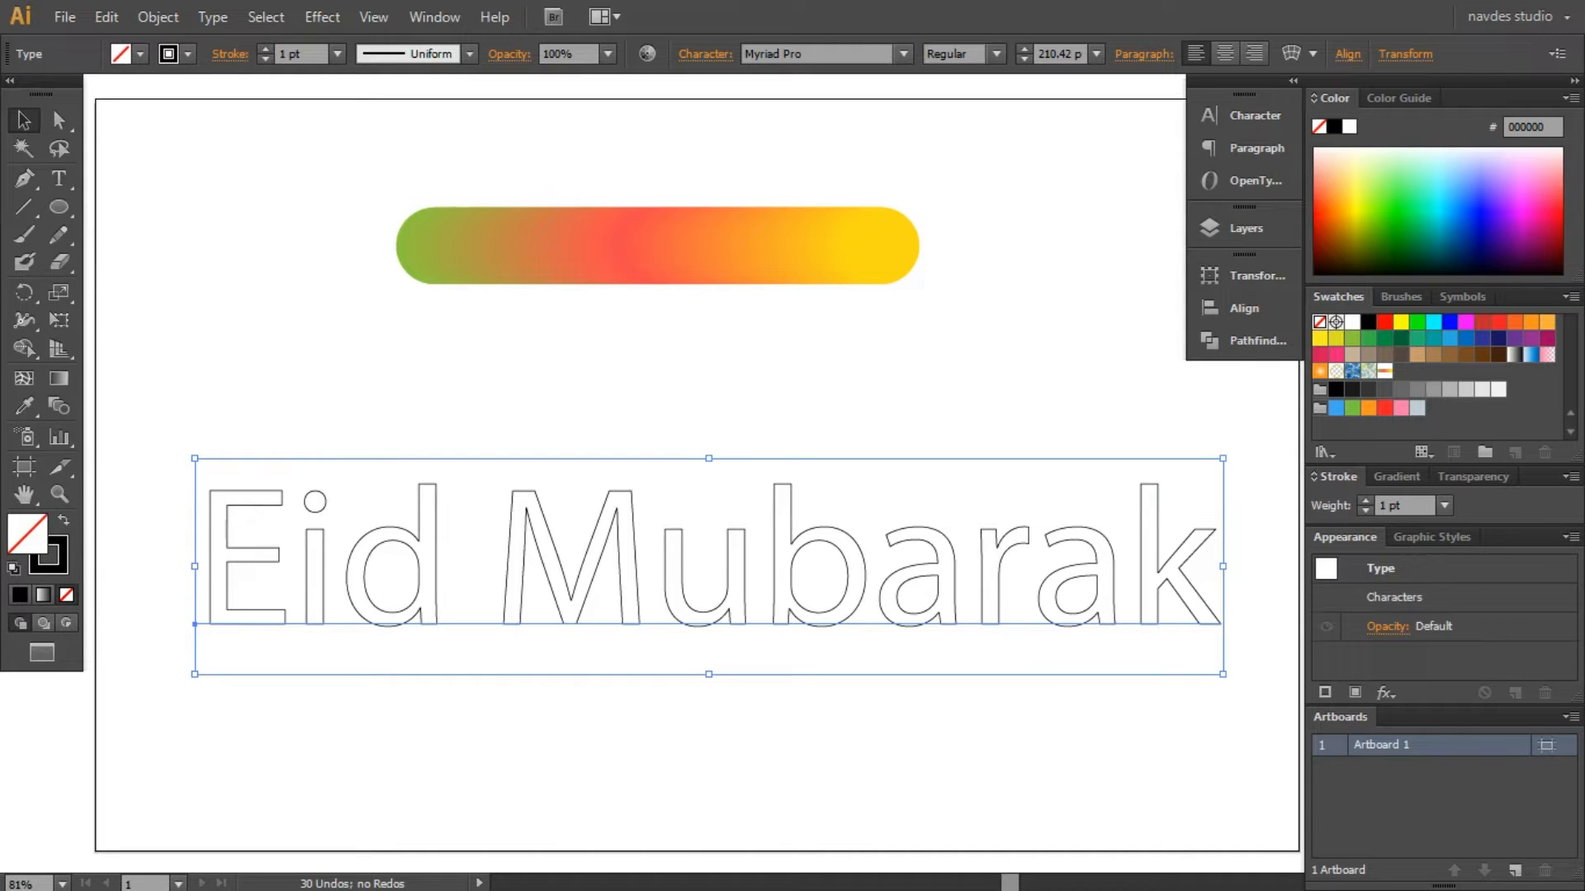
left_click(1385, 371)
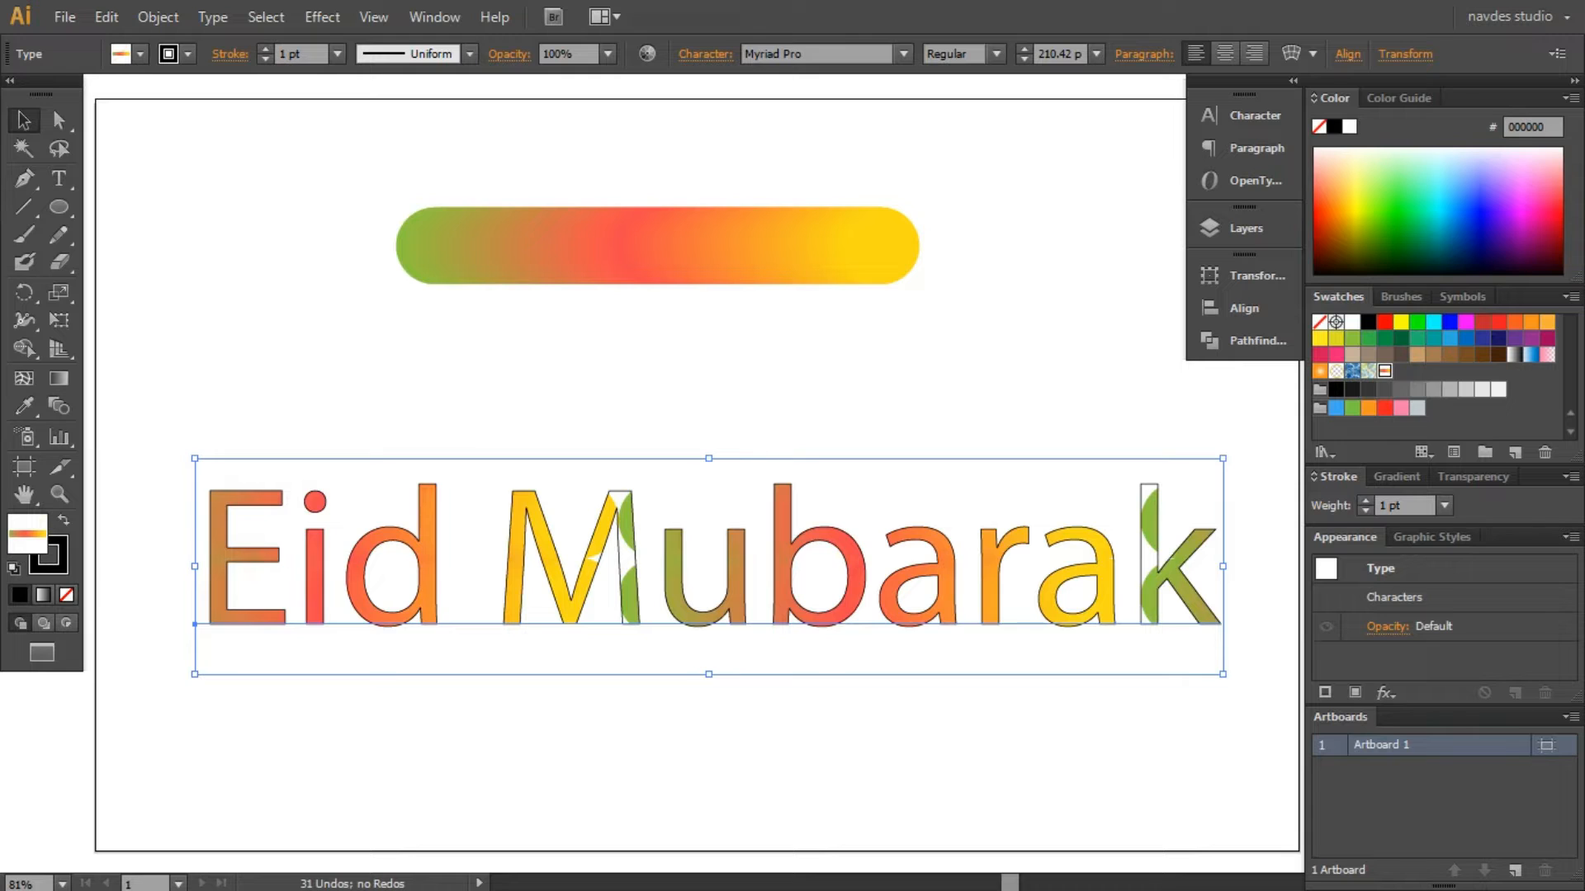
left_click(991, 380)
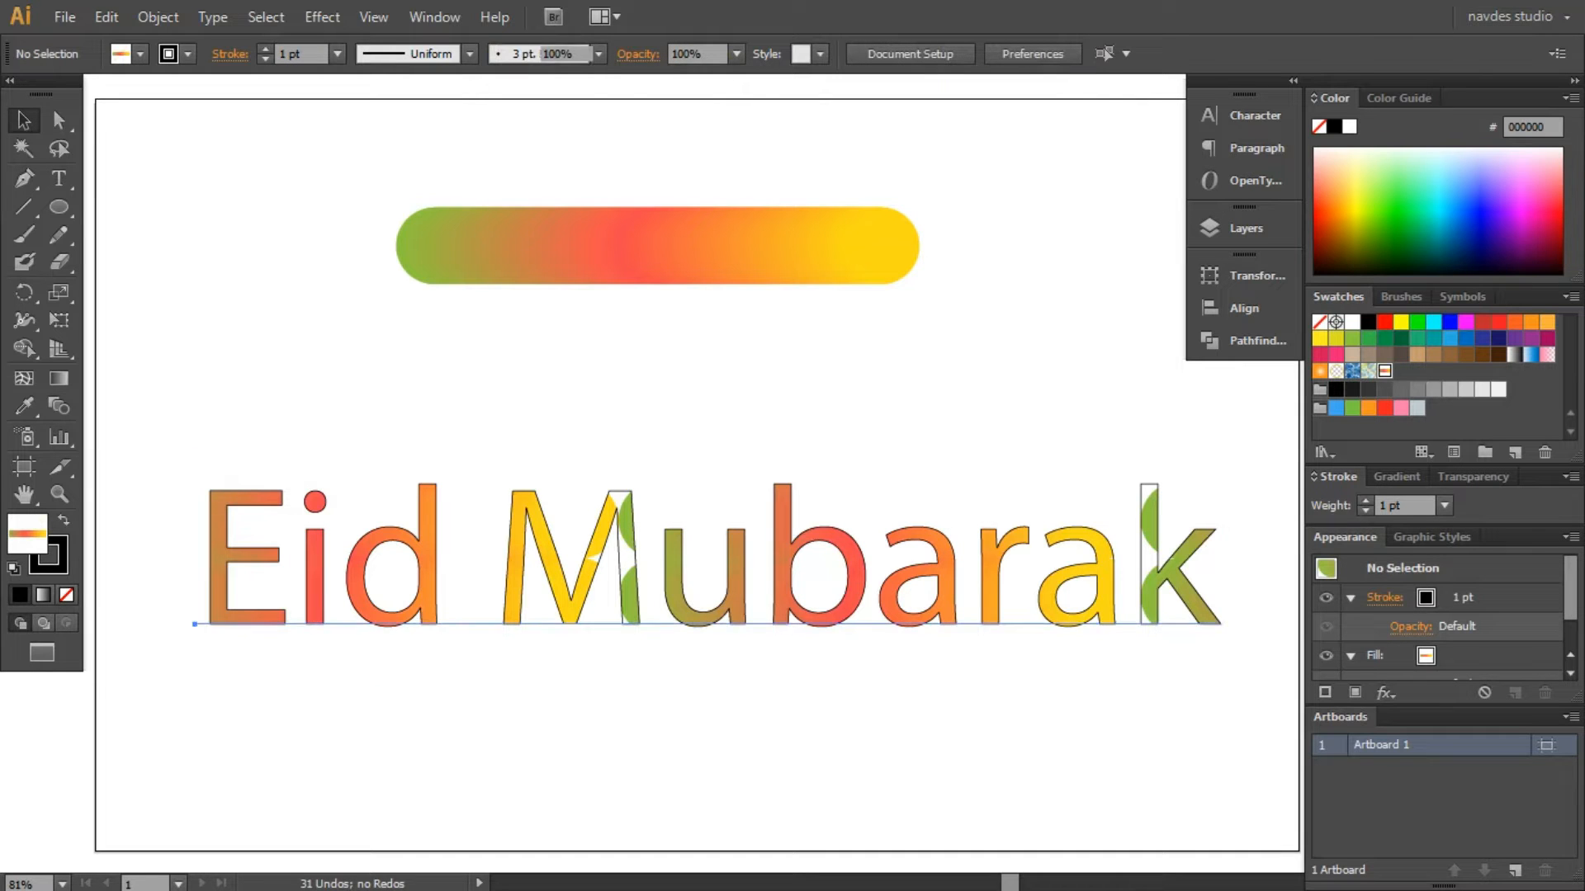
left_click(569, 611)
left_click(59, 565)
left_click(67, 595)
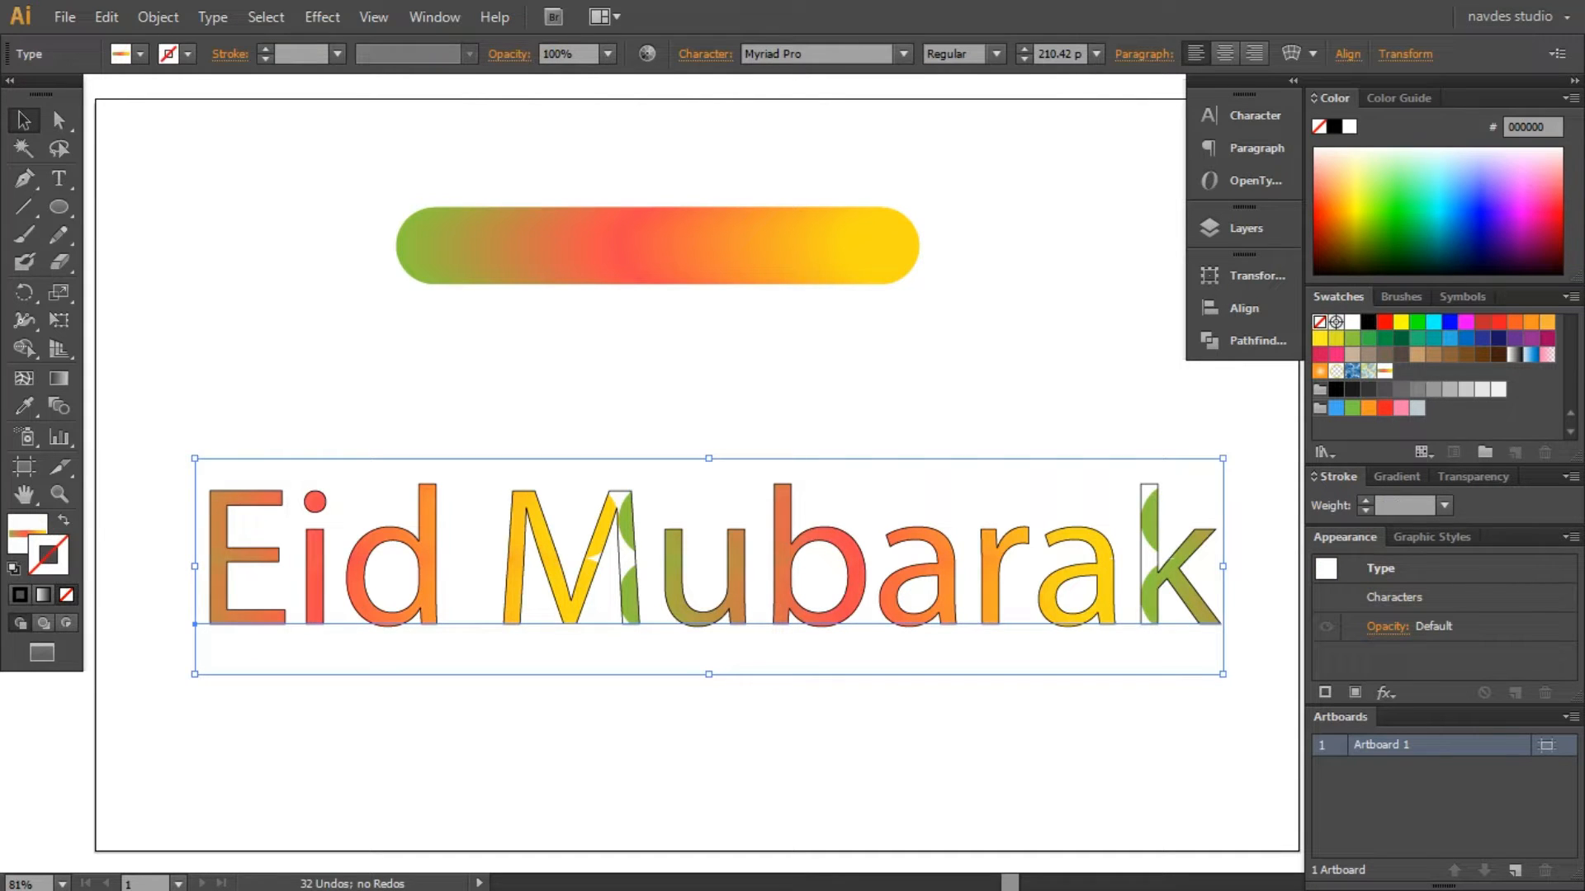
left_click(347, 743)
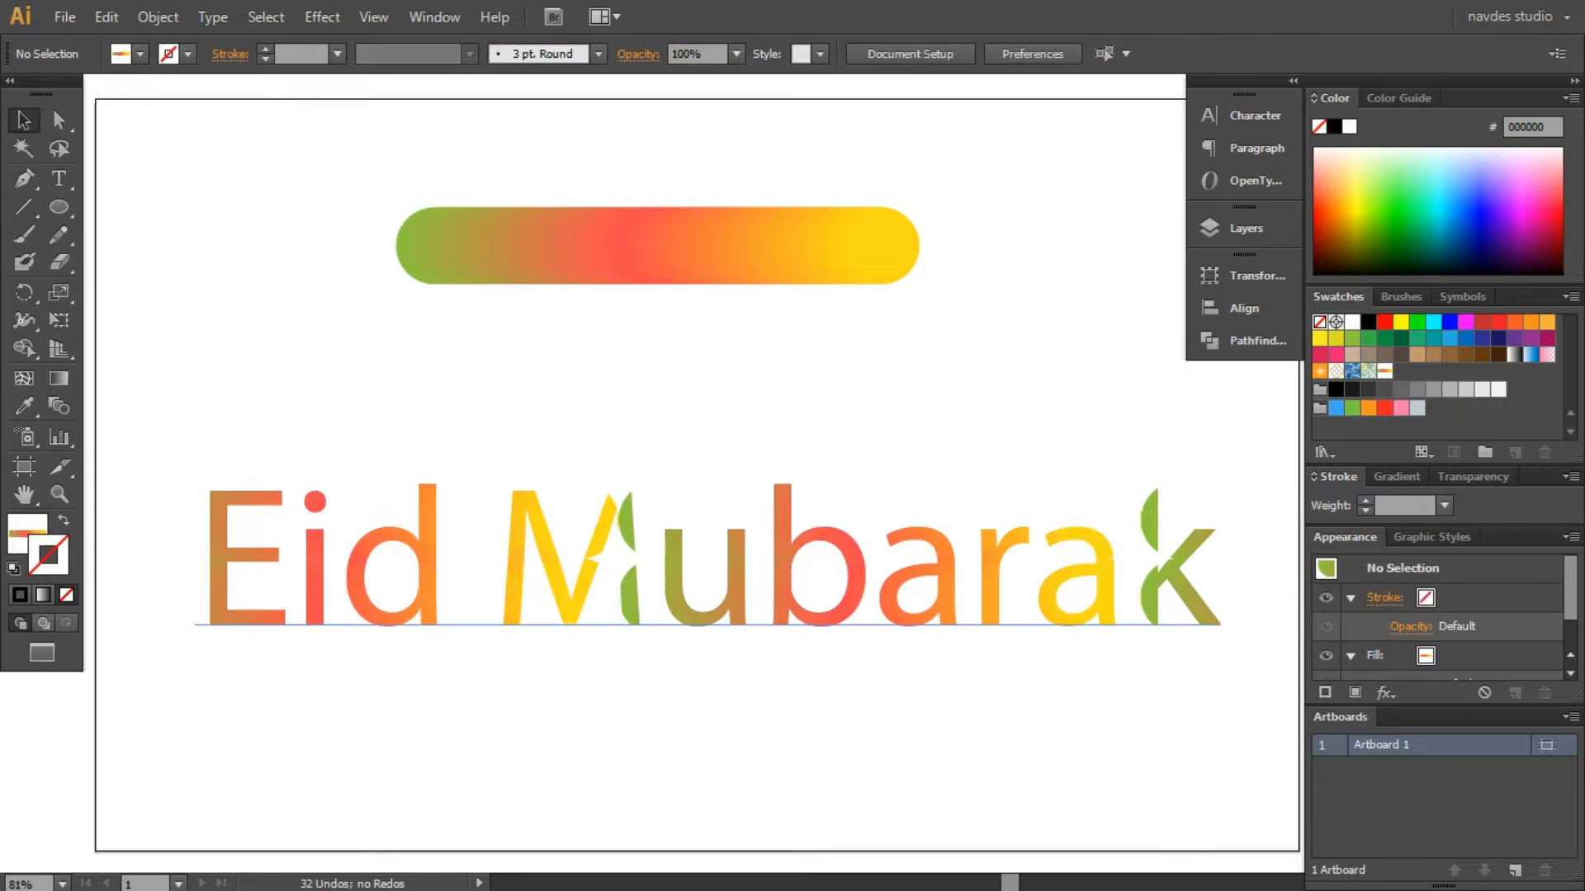
Swap the text's pattern from fill to stroke and try stroke weights up to 11 pt, ending with 3 pt
left_click(726, 594)
left_click(63, 521)
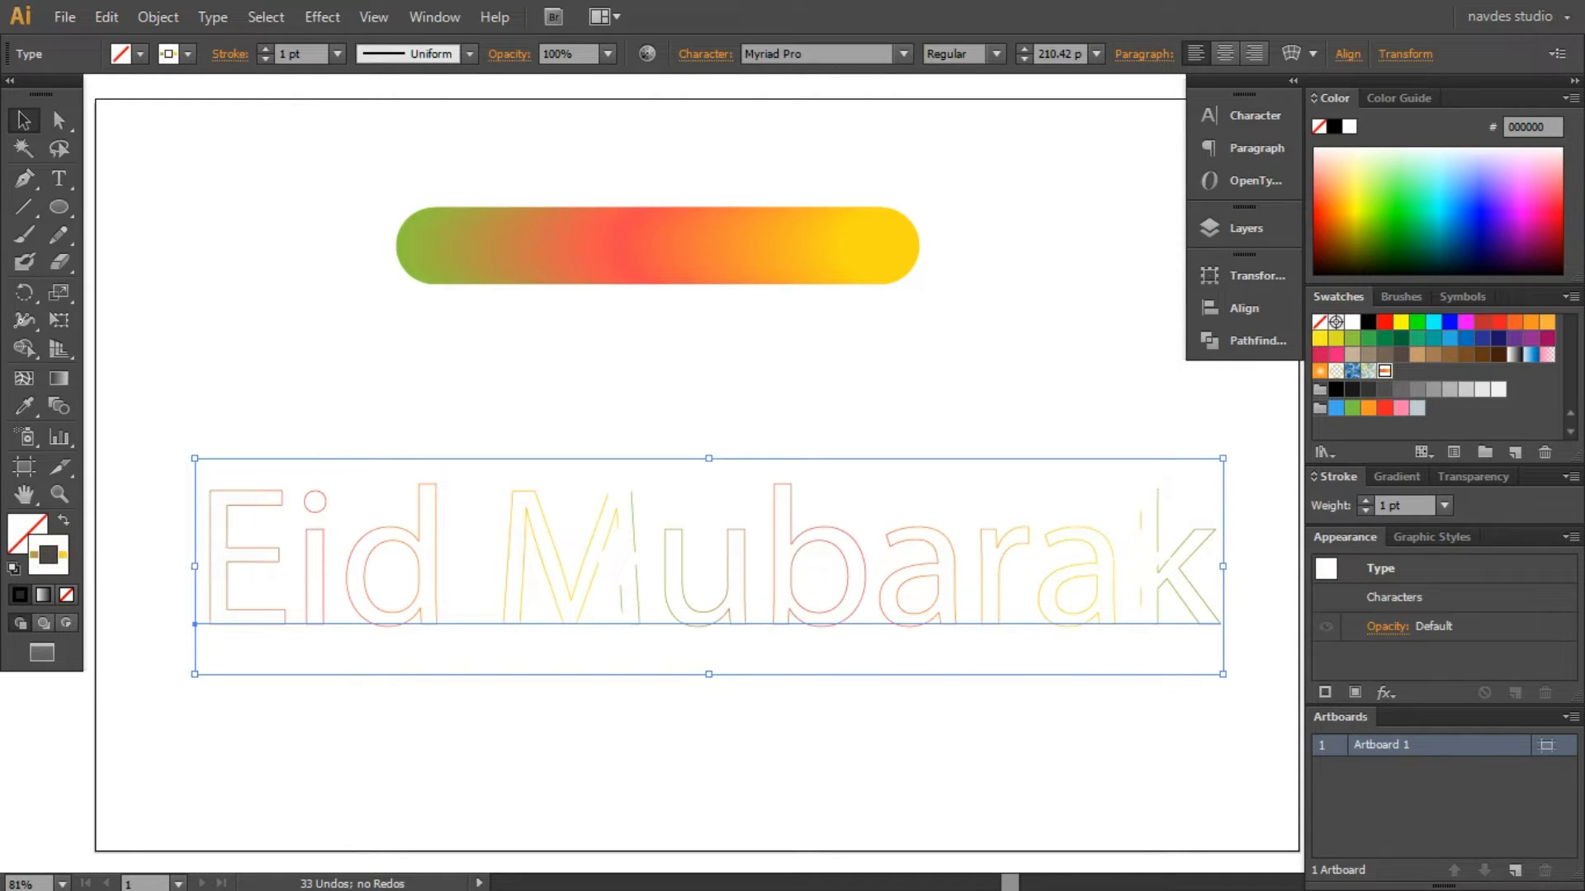
scroll(303, 56, "up", 4)
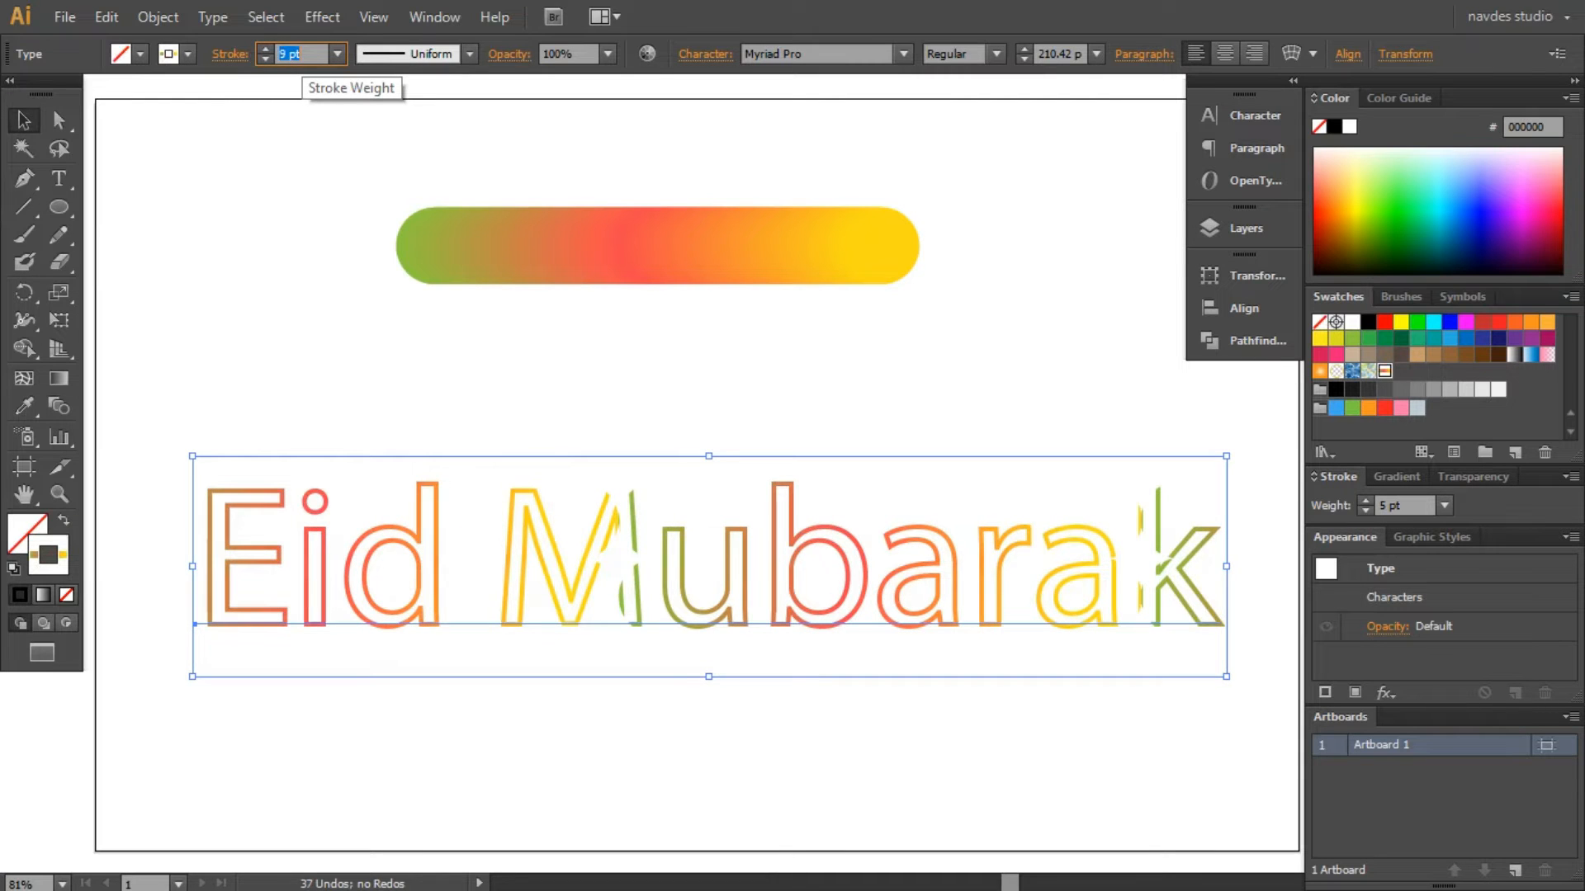
scroll(302, 54, "up", 2)
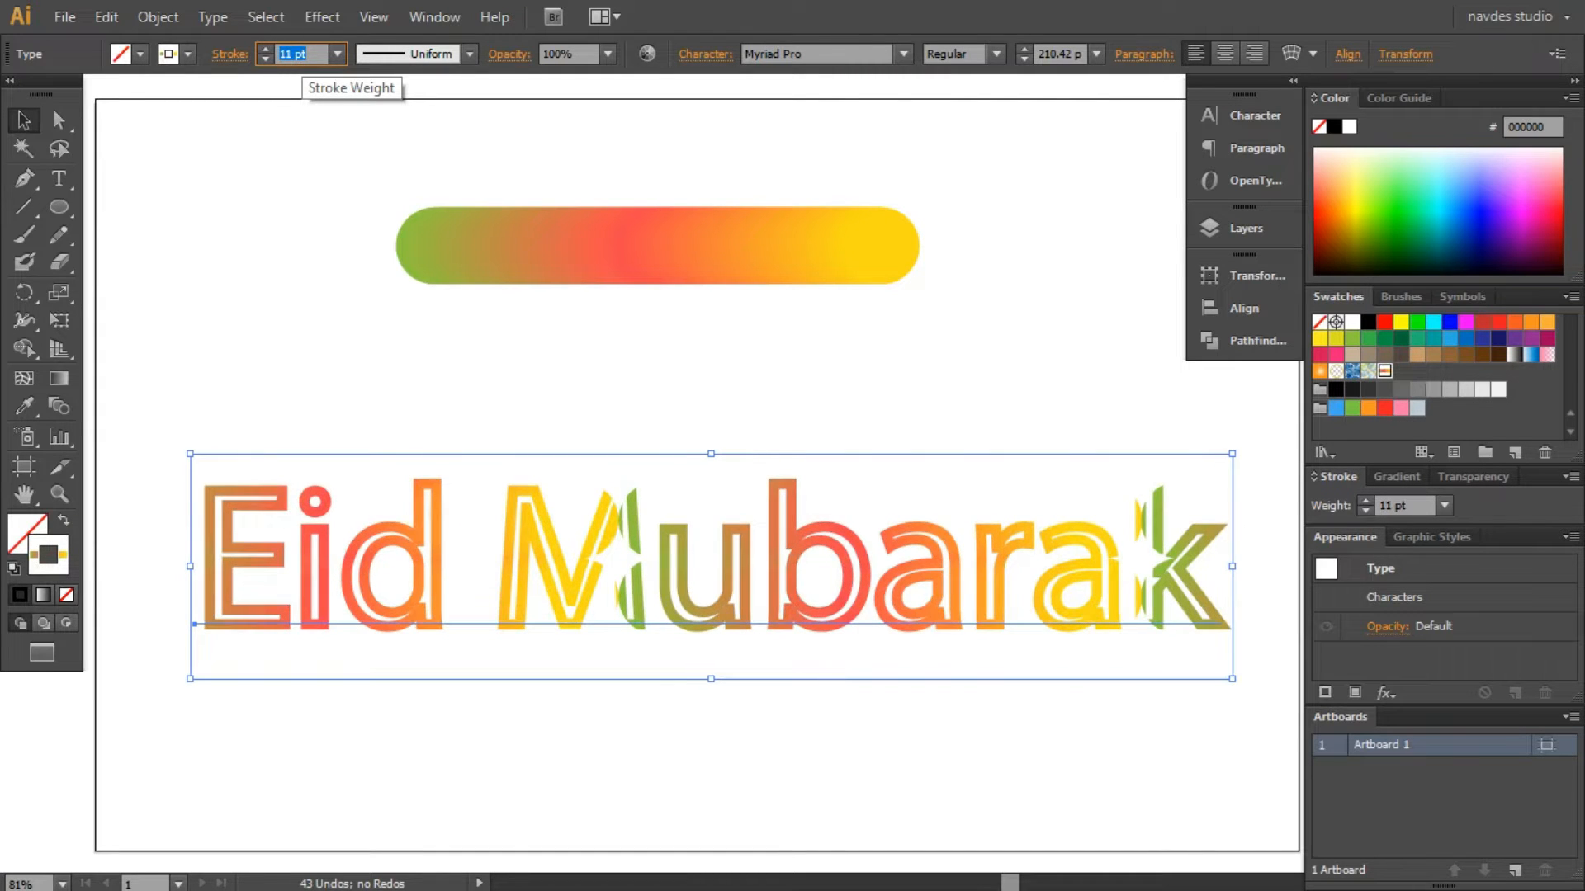
scroll(302, 53, "down", 7)
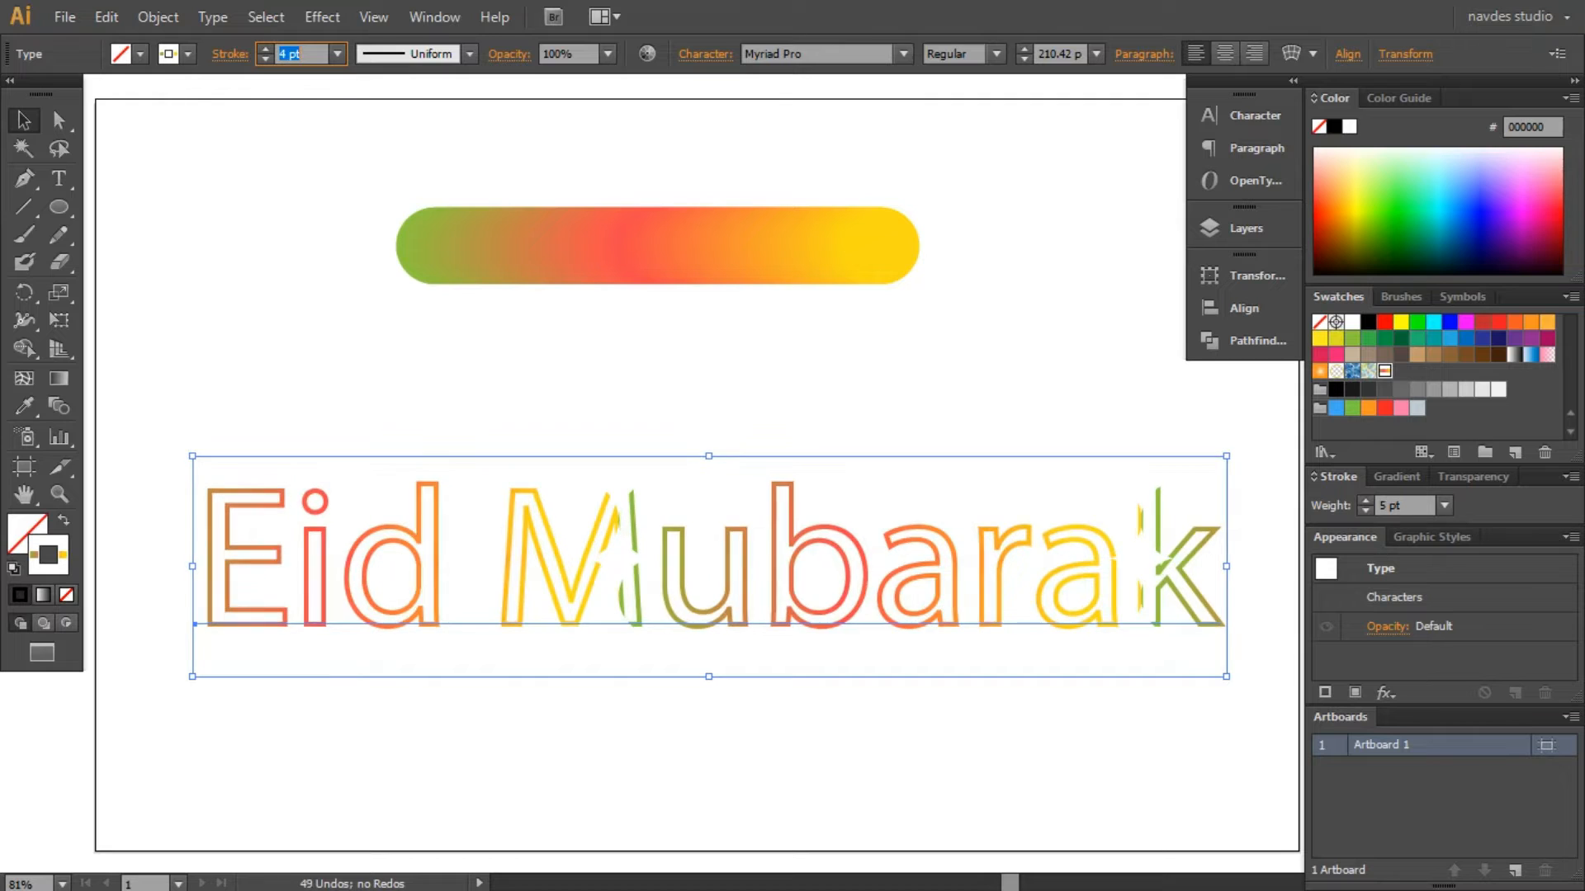
scroll(303, 53, "down", 1)
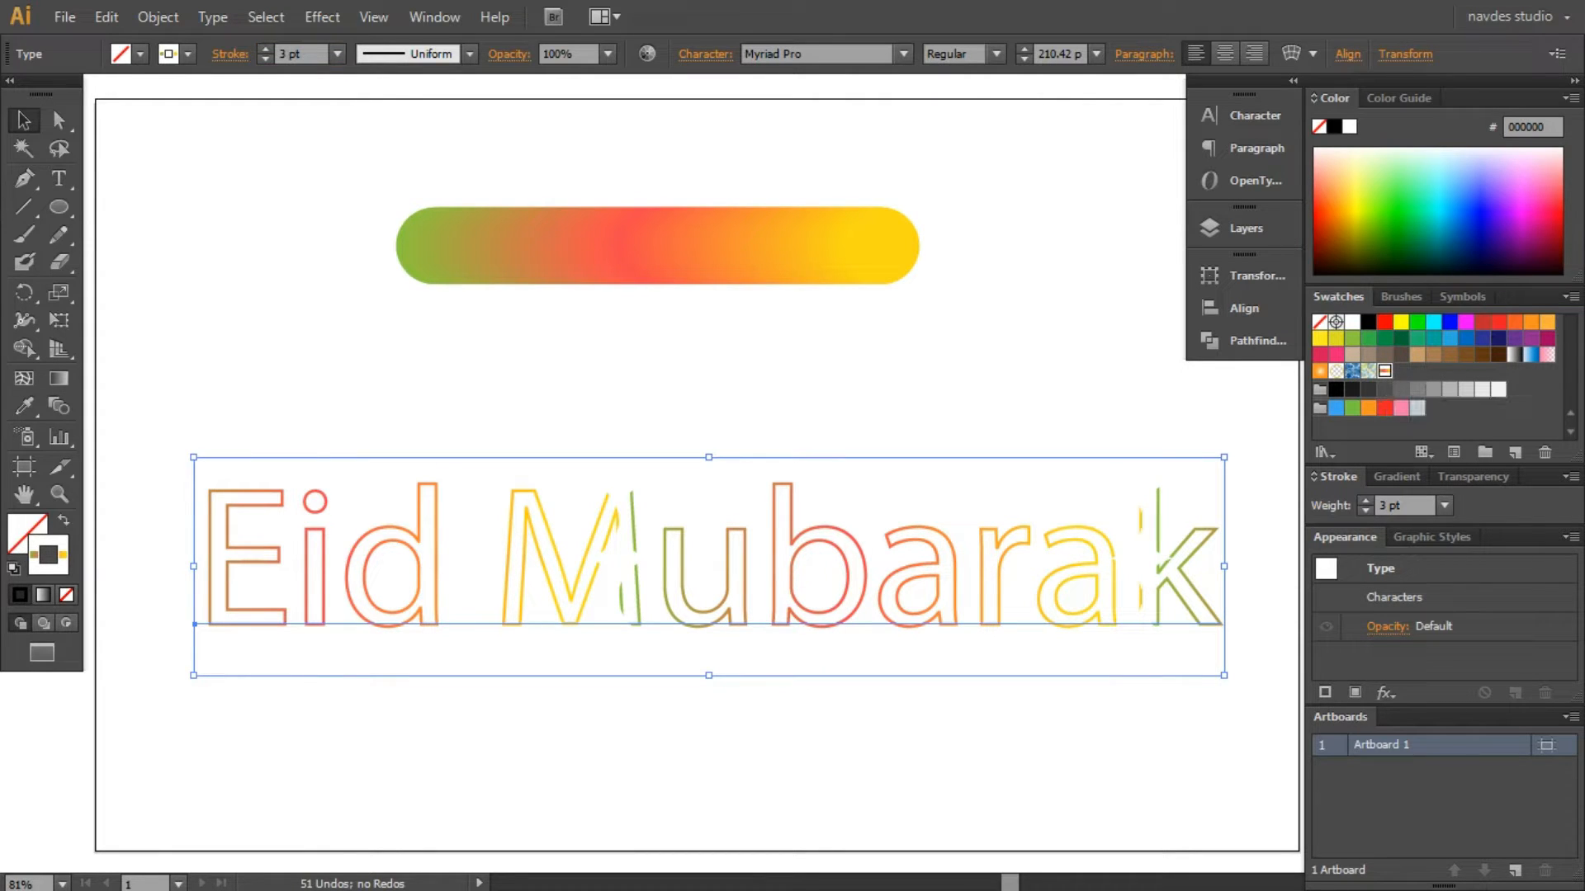
key("ctrl+shift+a")
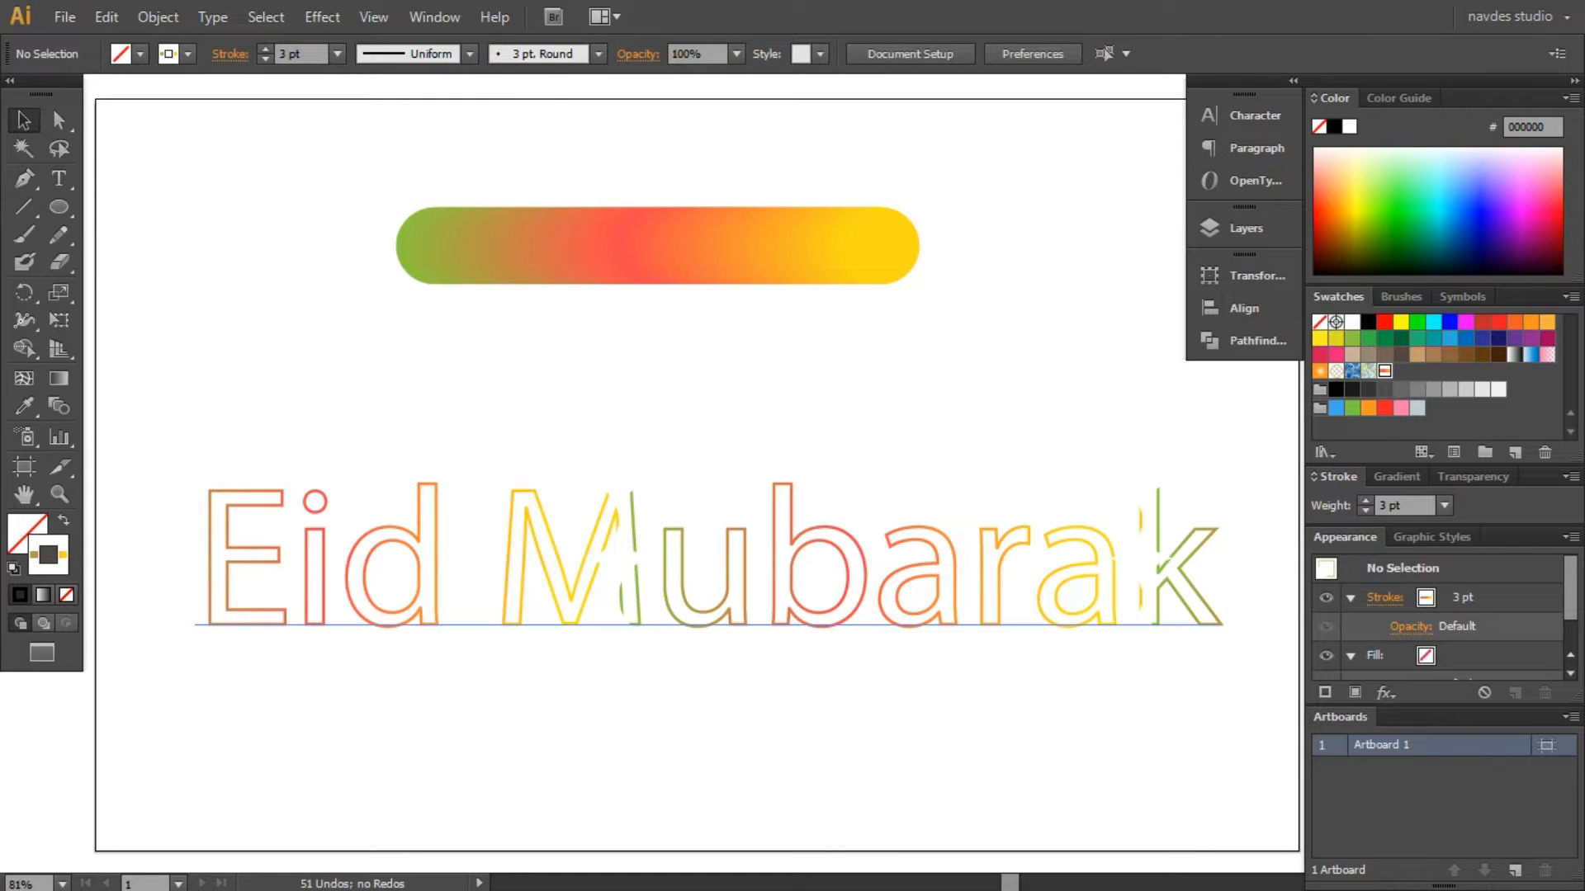
Try thinner and thicker stroke weights on the Eid Mubarak text, ending with 8 pt
left_click(708, 578)
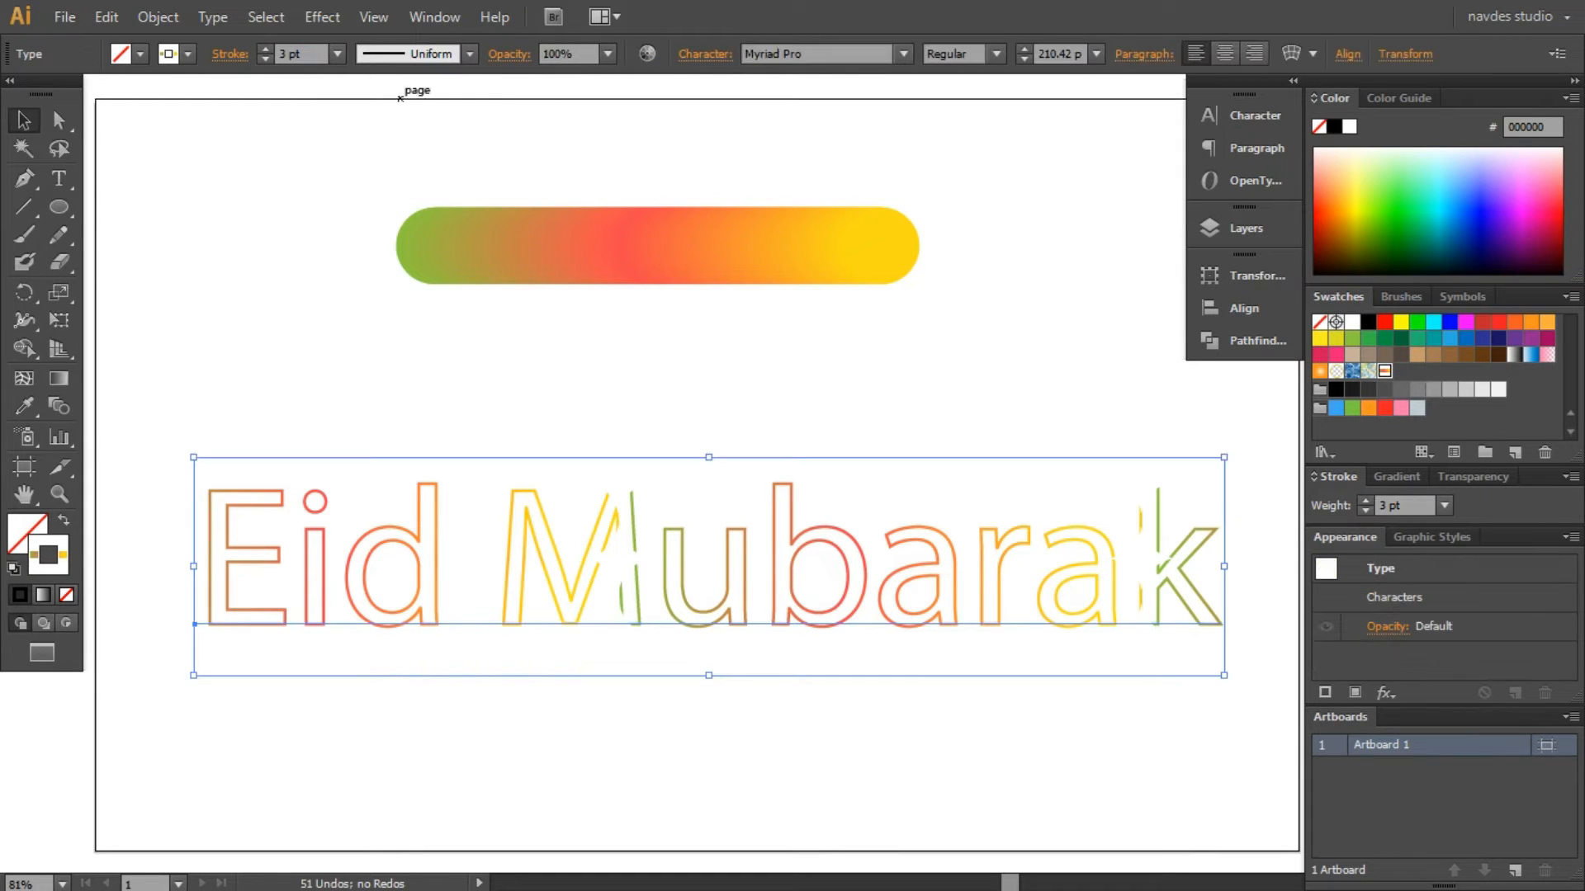
left_click(297, 53)
type("2")
key("Return")
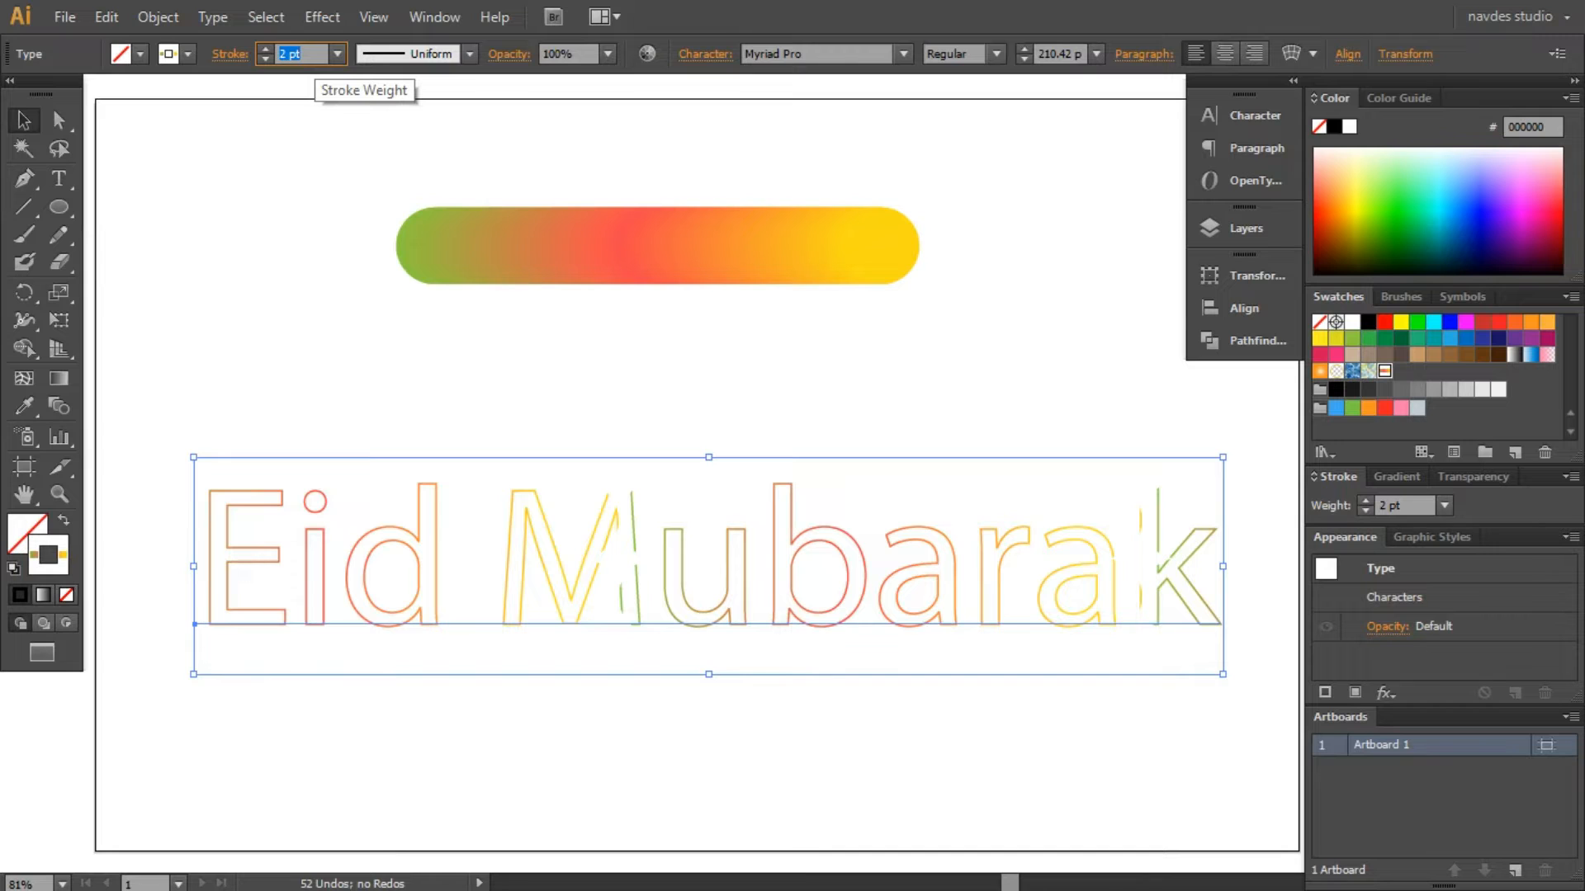
type("1")
key("Return")
type("3")
key("Return")
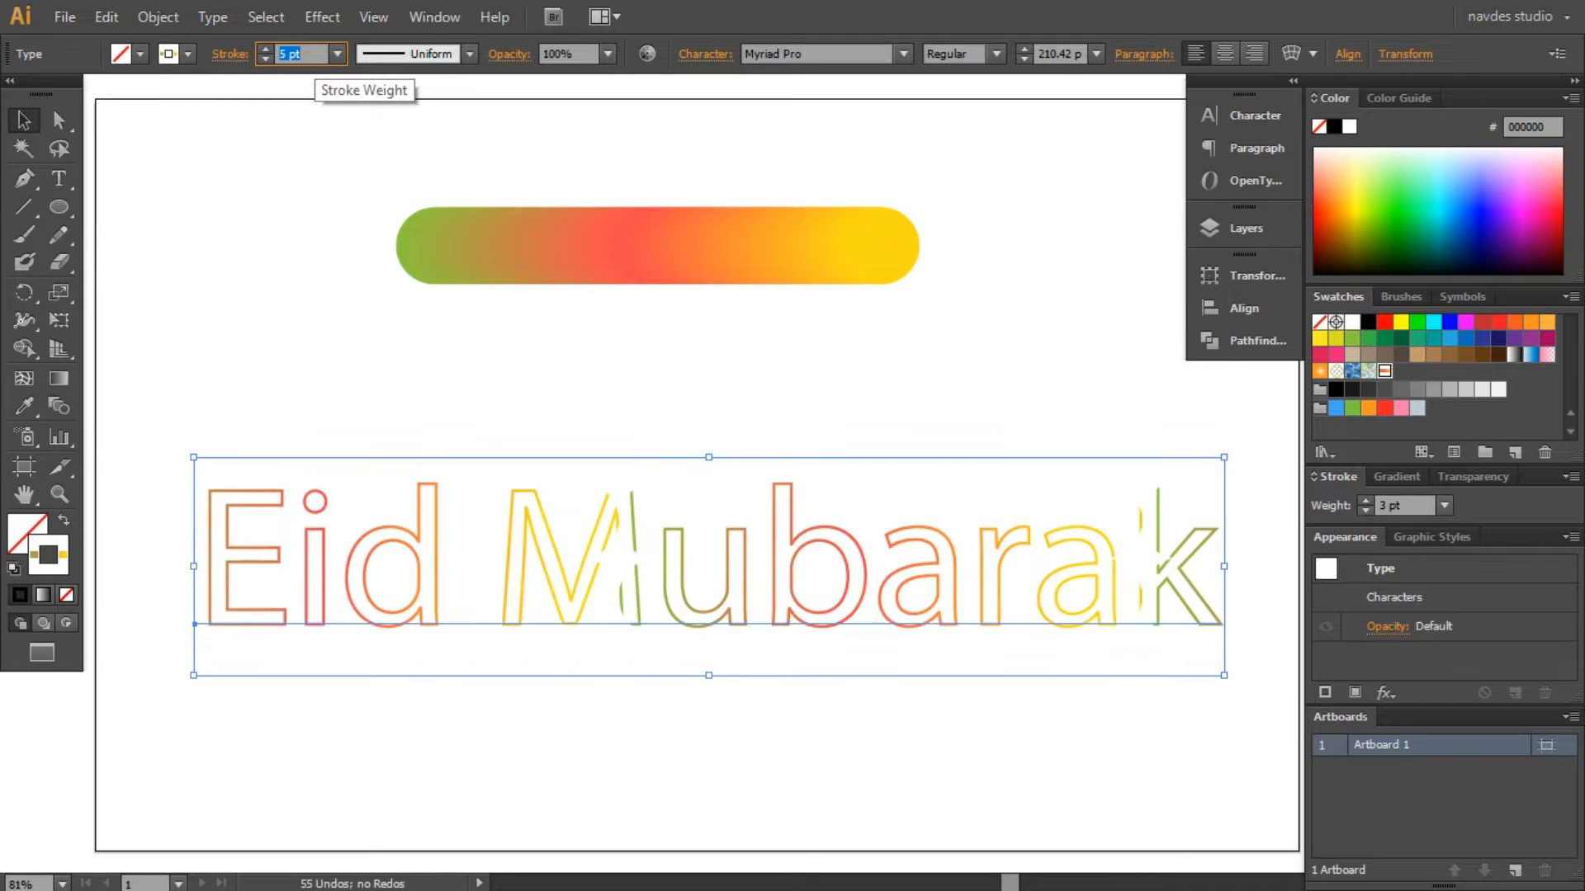
type("6")
key("Return")
type("7")
key("Return")
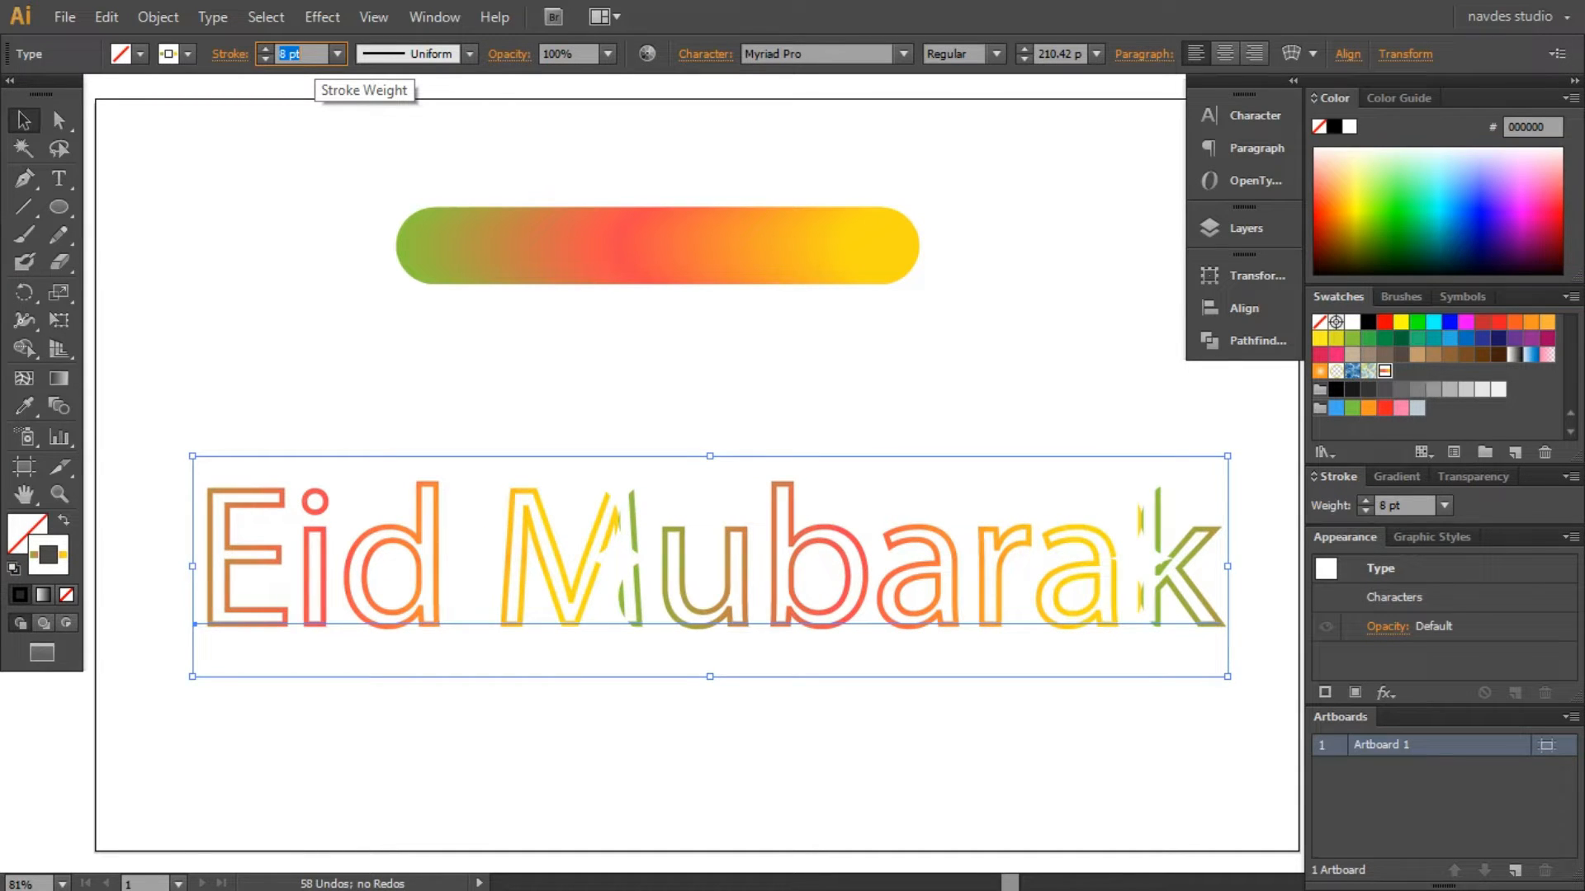
Try other fonts on the Eid Mubarak text, ending with News706 BT Bold
left_click(830, 55)
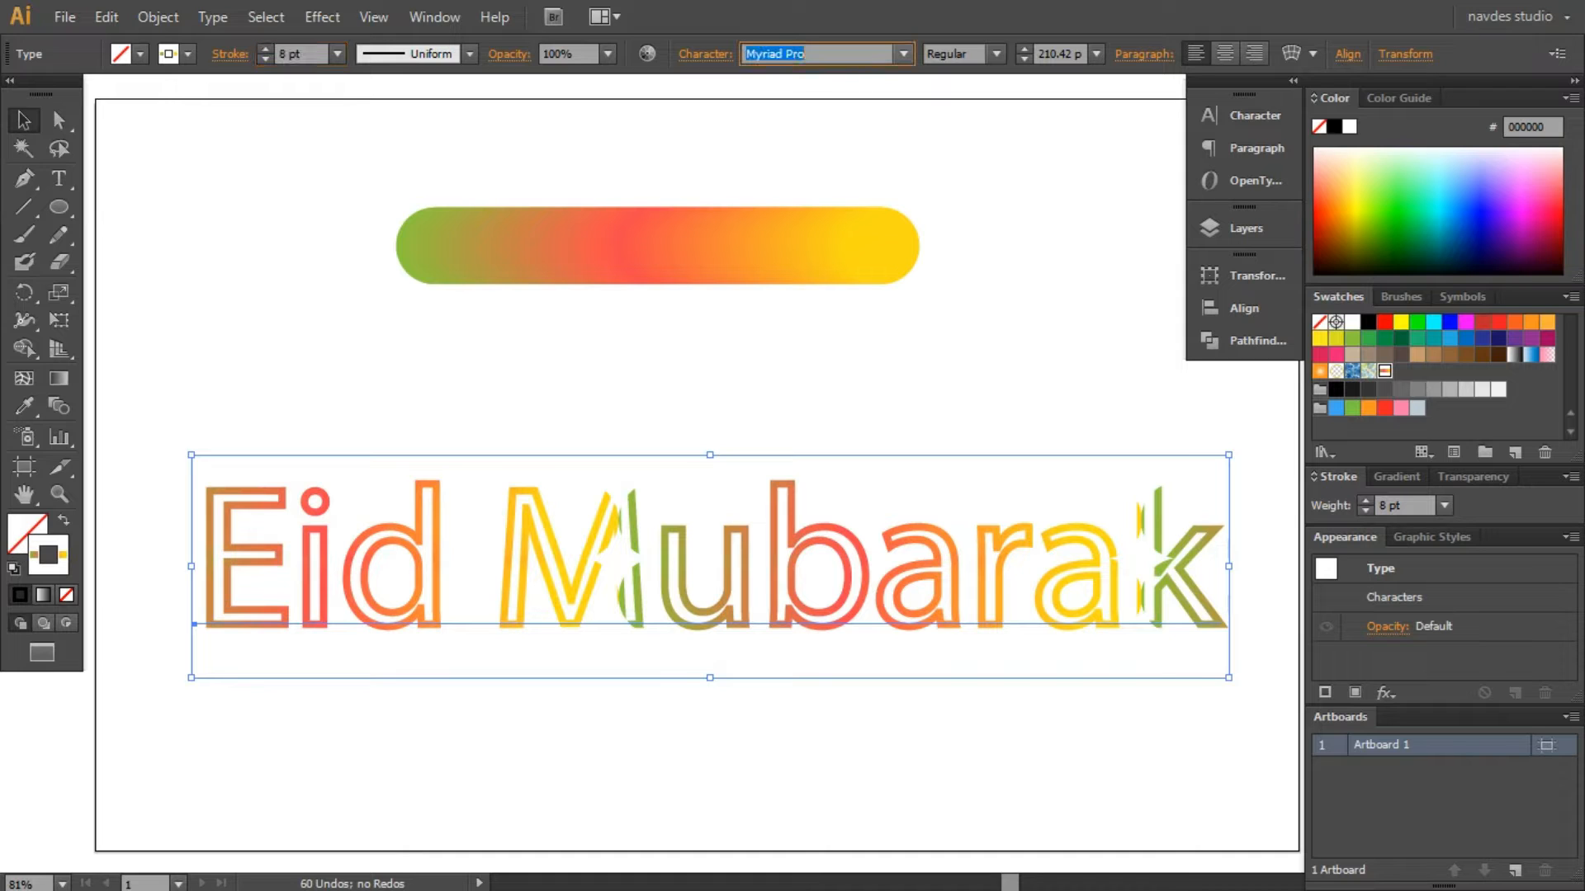
key("Down")
key("Down")
key("Down")
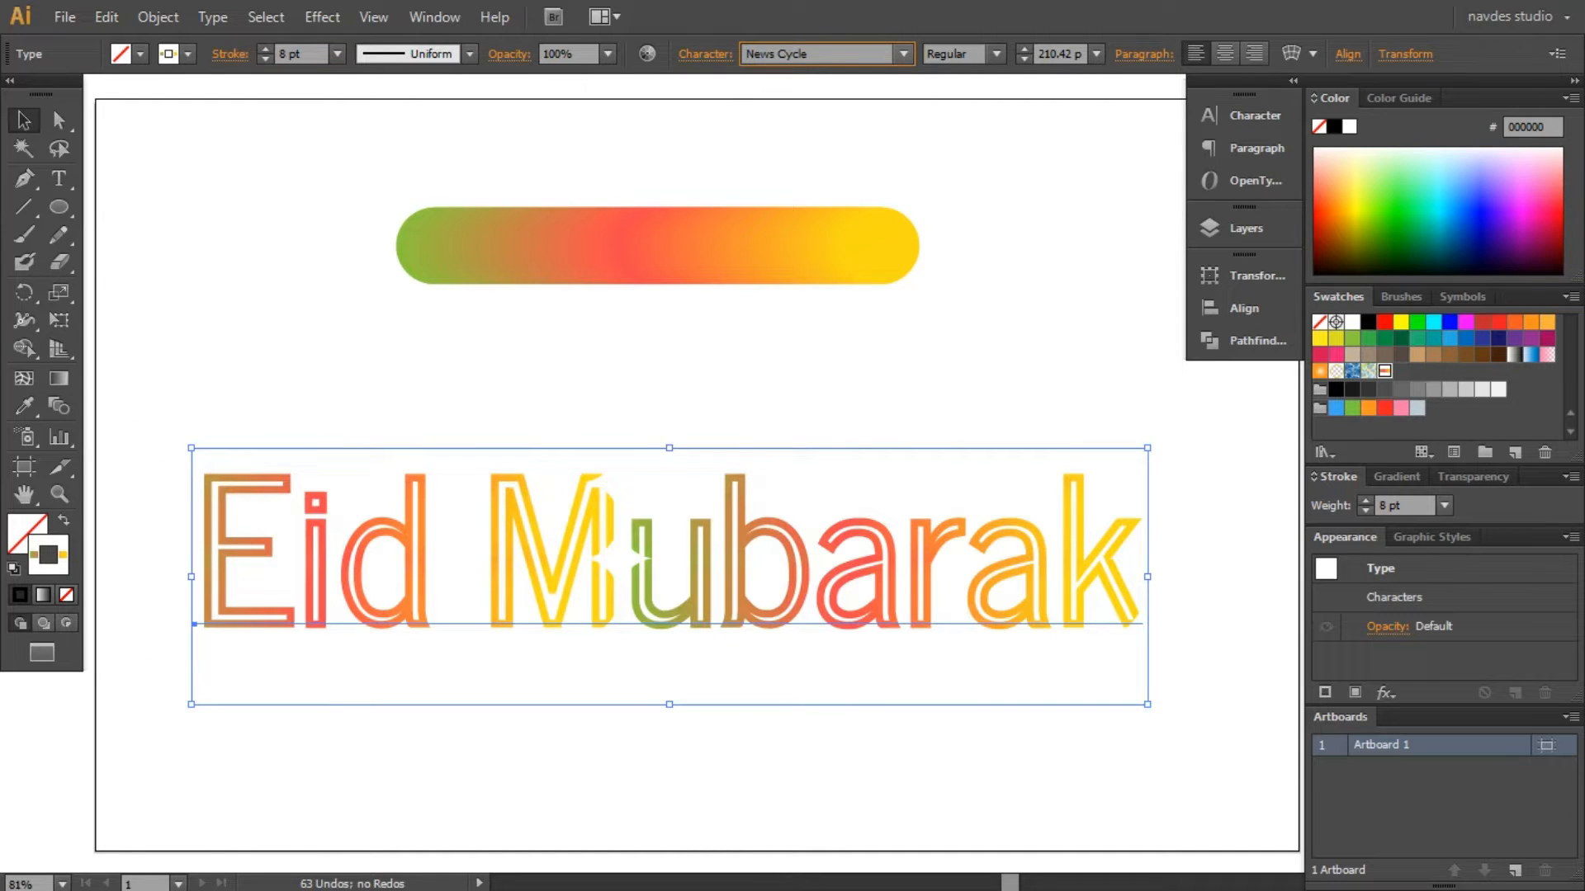
key("Down")
key("Down")
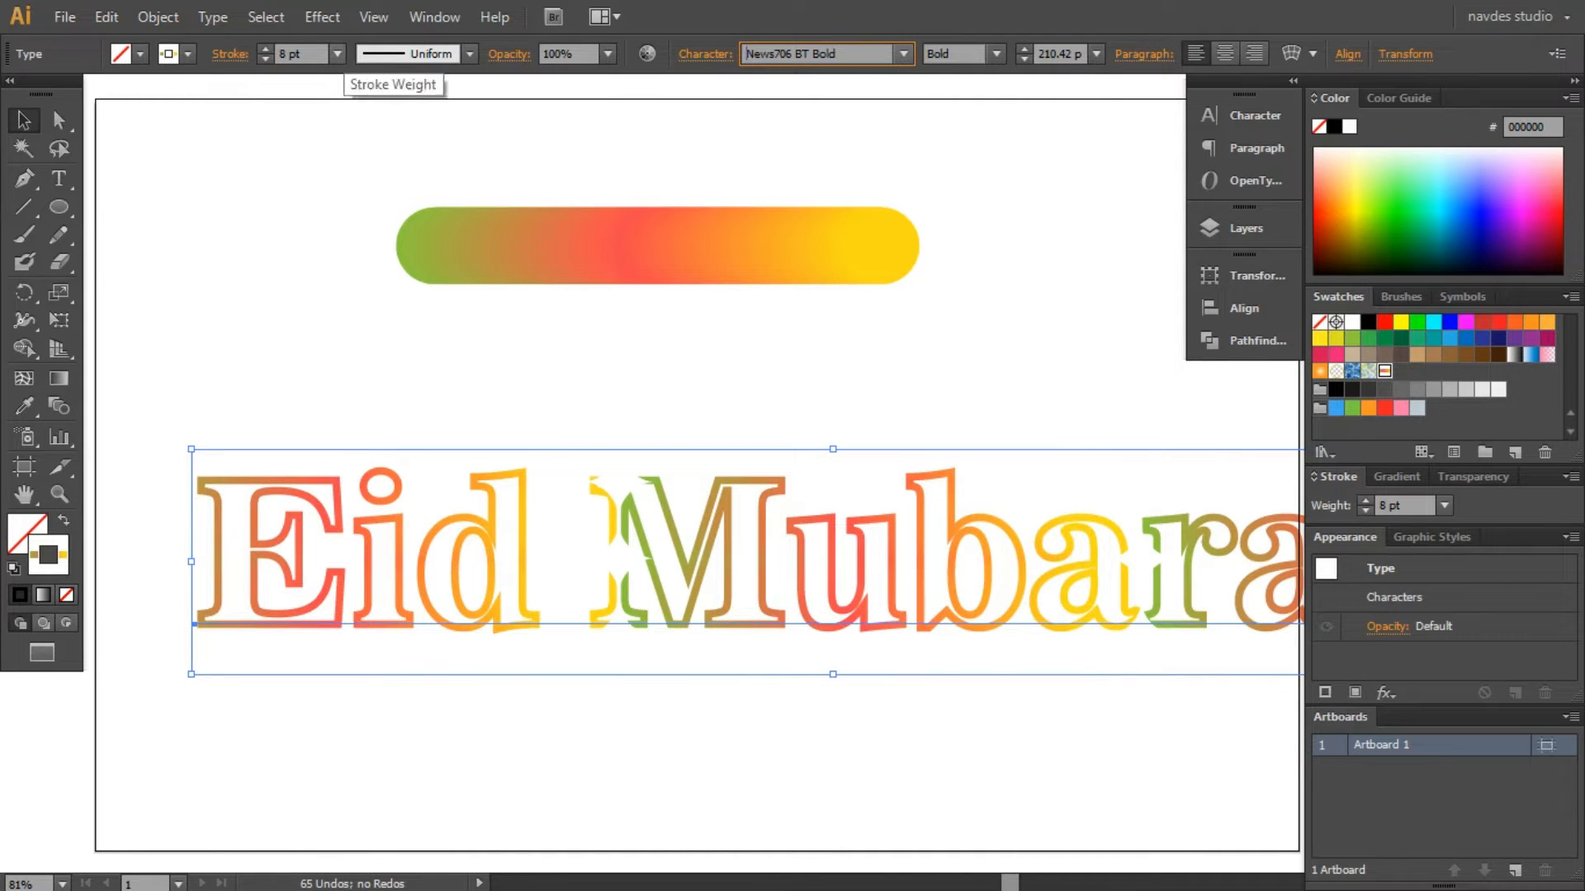
Reduce the text's stroke weight to 2 pt
left_click(303, 55)
key("Down")
key("Down")
key("Down")
key("Down")
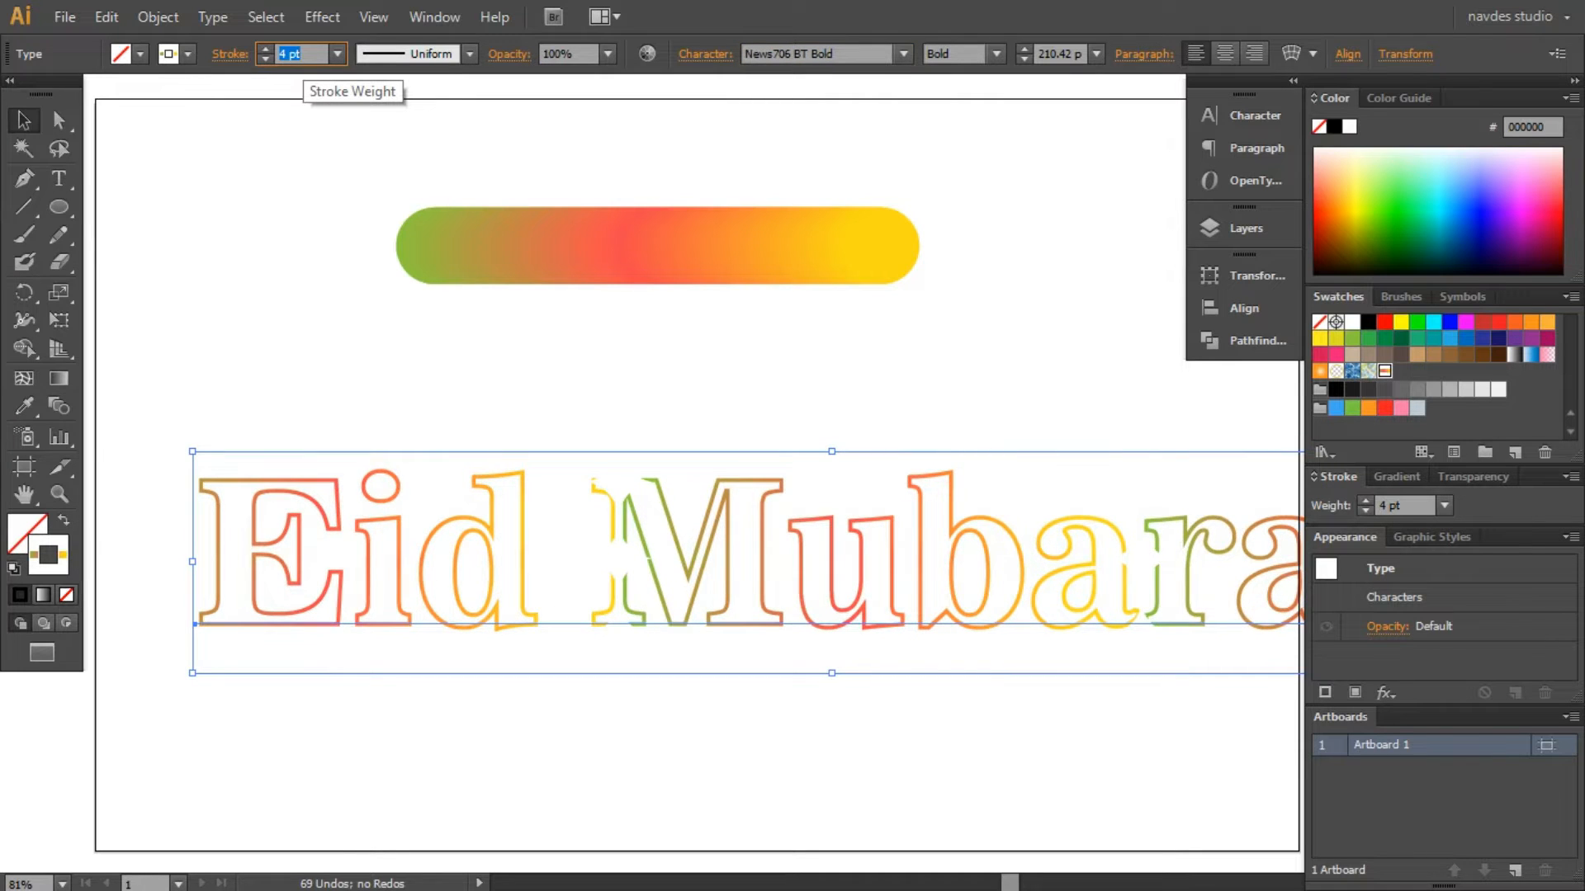
key("Down")
key("Down")
key("Down")
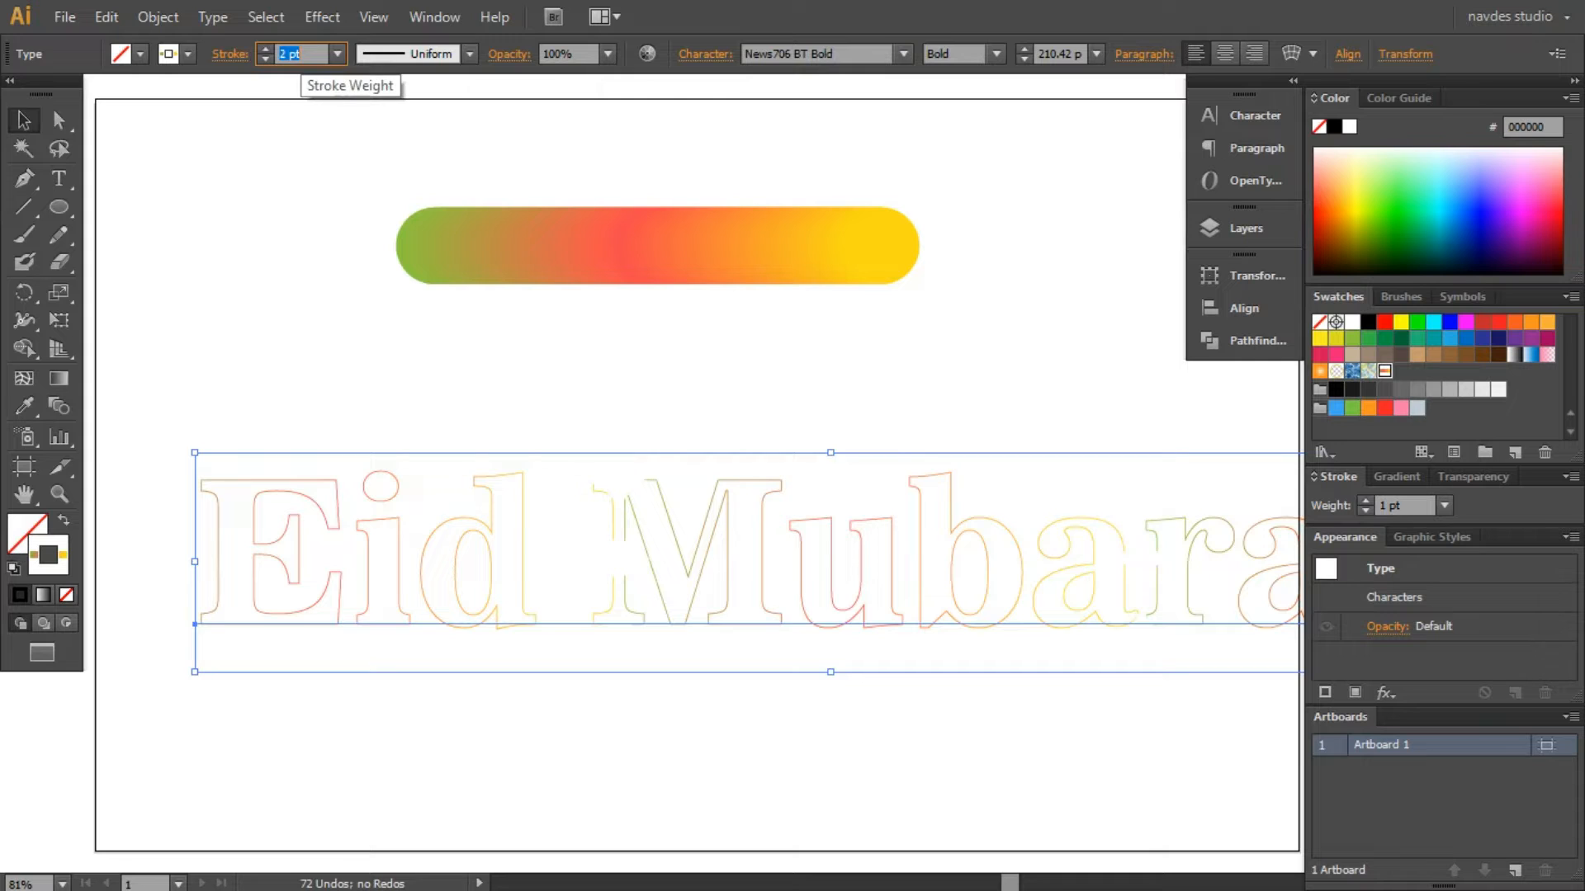
key("Up")
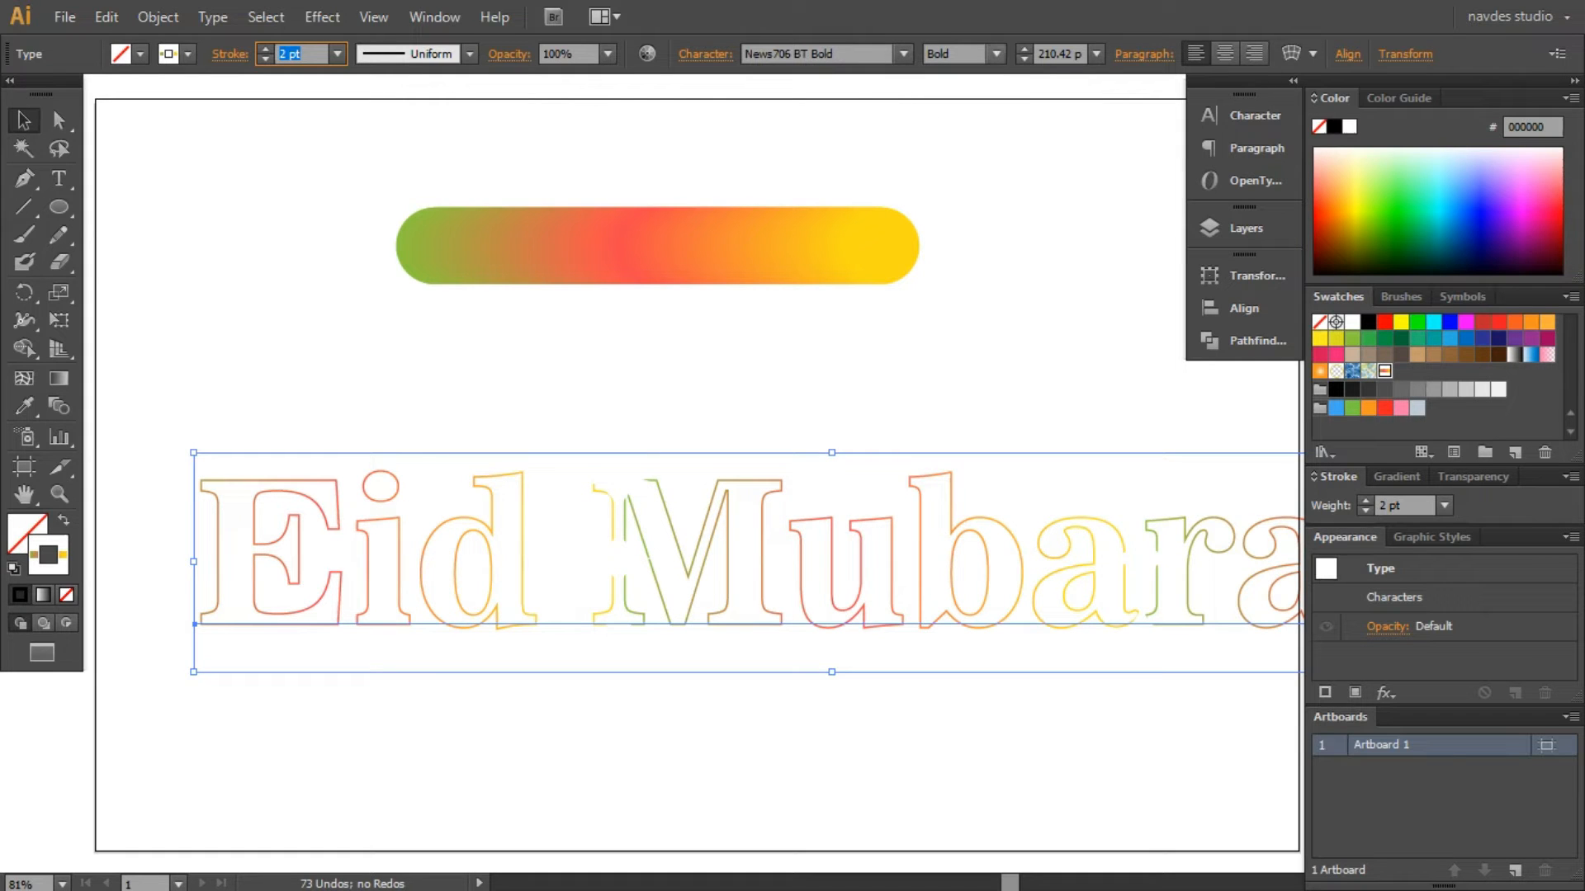
Try several more fonts on the Eid Mubarak text, settle on the script font myhomely and deselect it
left_click(811, 54)
key("Down")
key("Down")
key("Down")
key("Down")
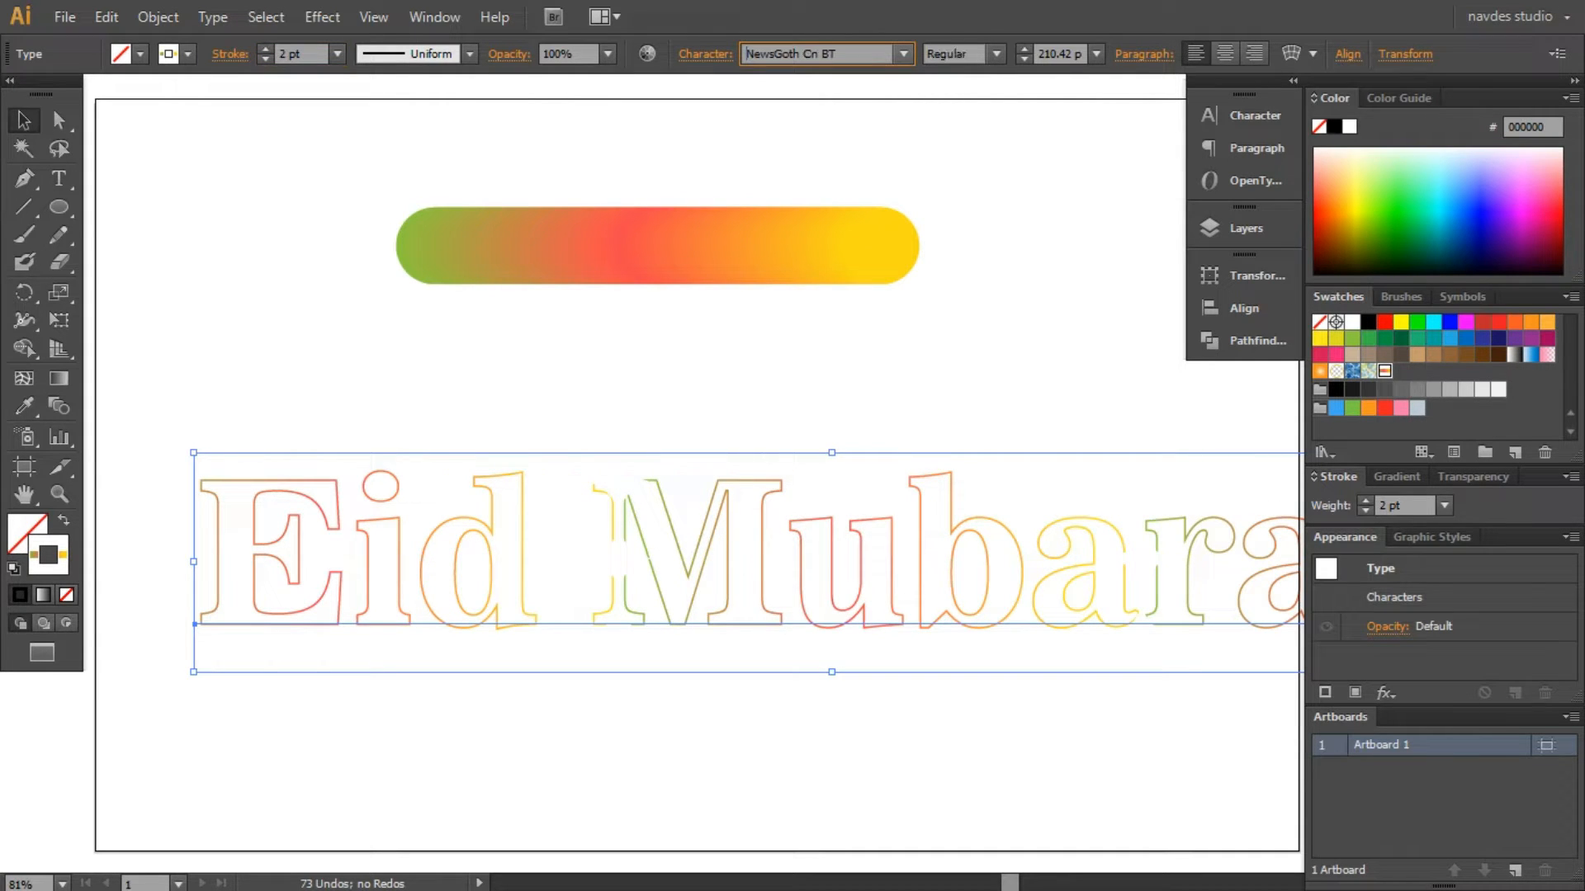
key("Down")
key("Down")
key("Down")
key("Down")
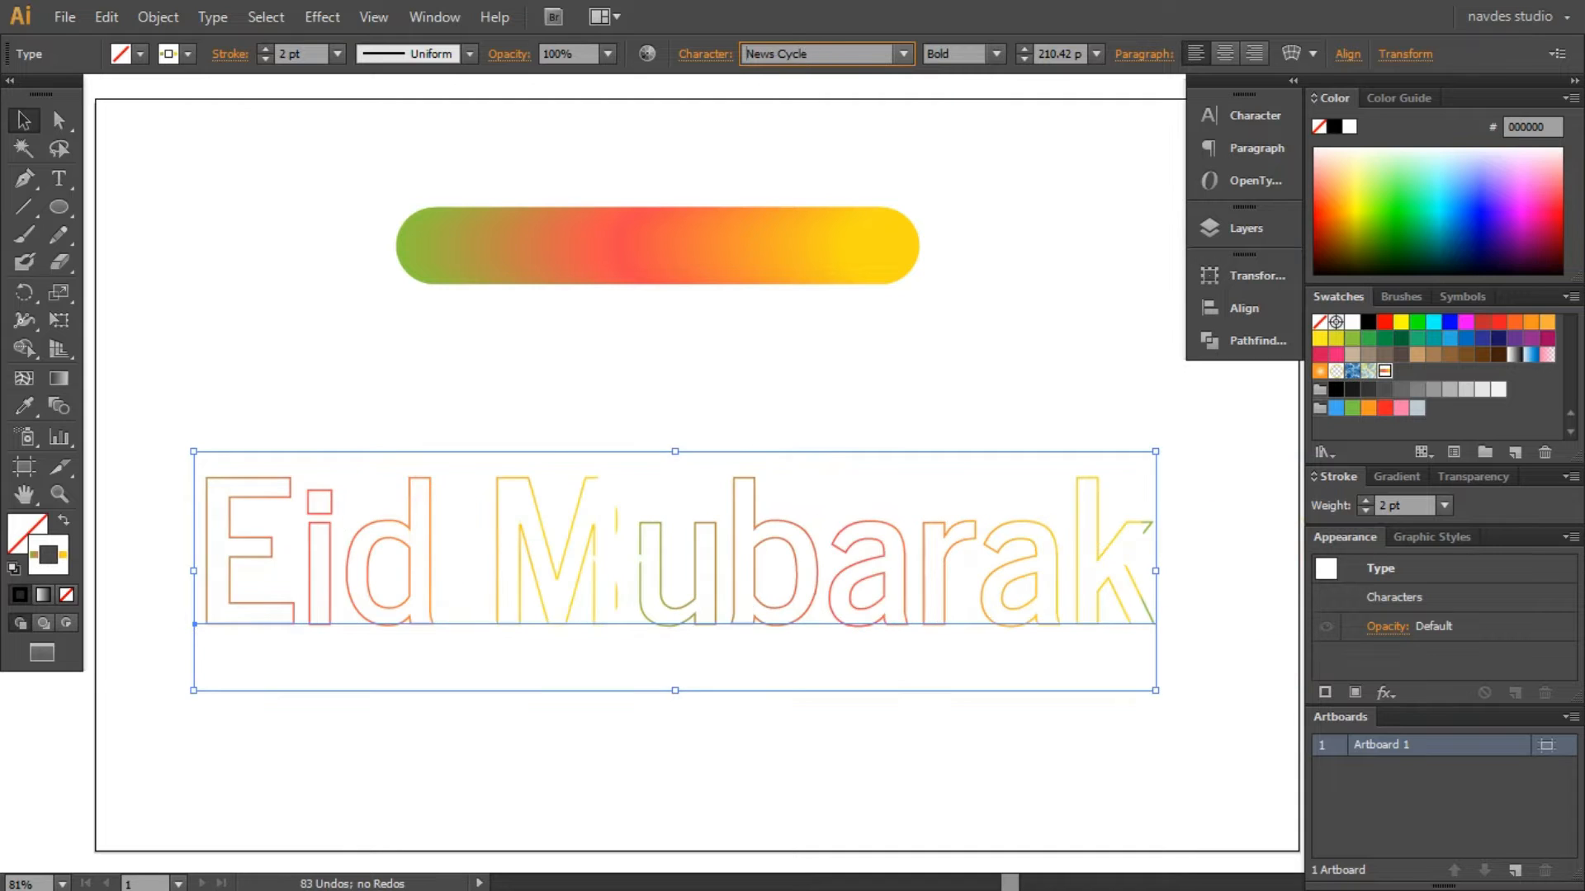
key("Up")
key("Up")
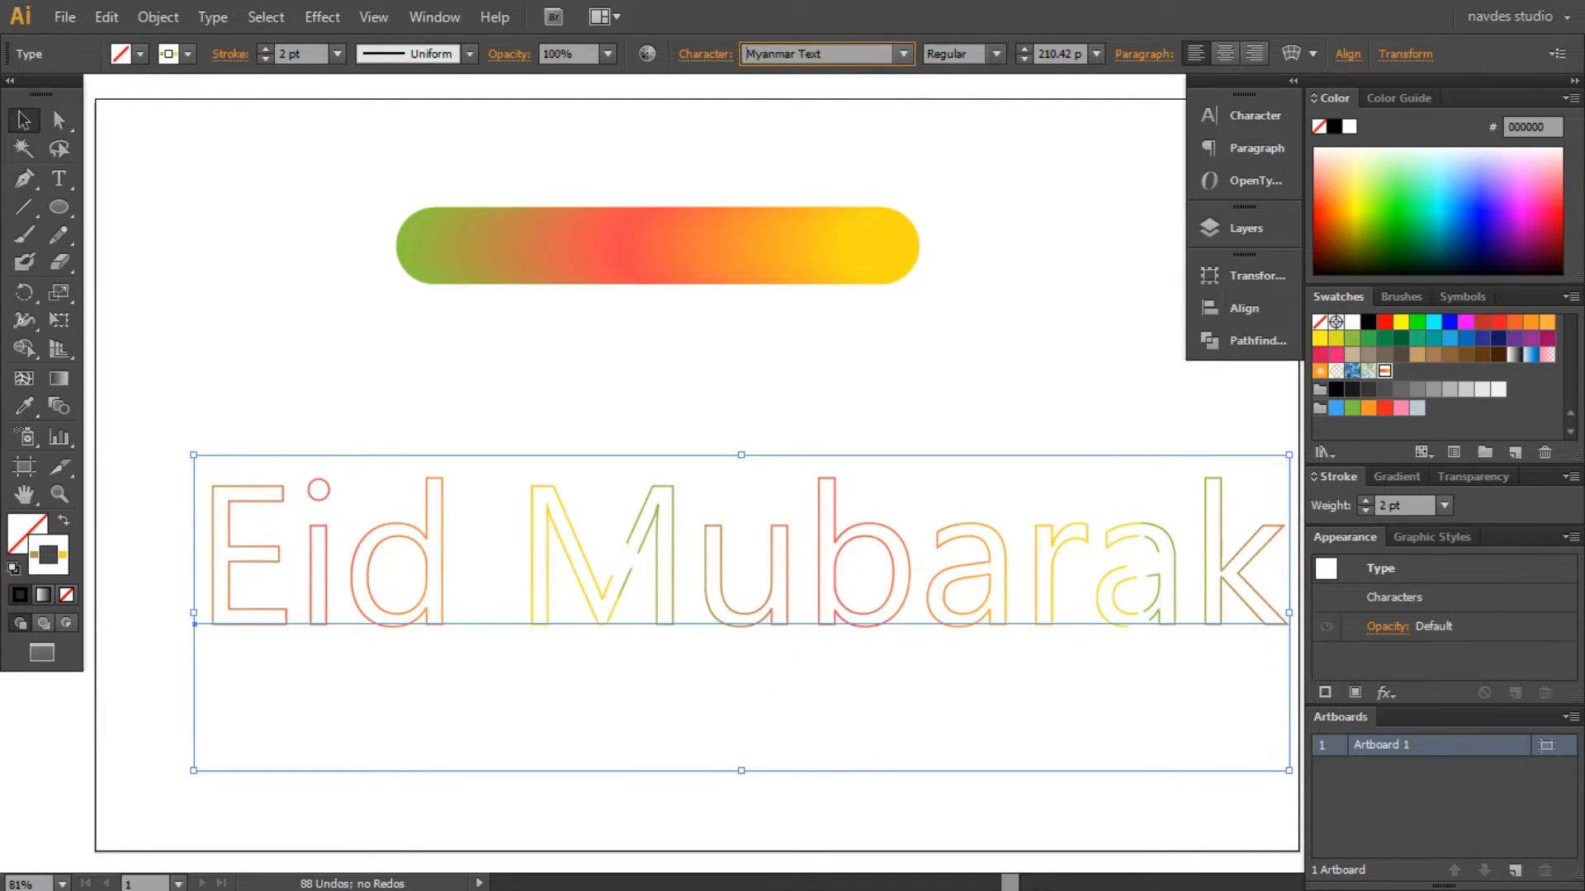
key("Down")
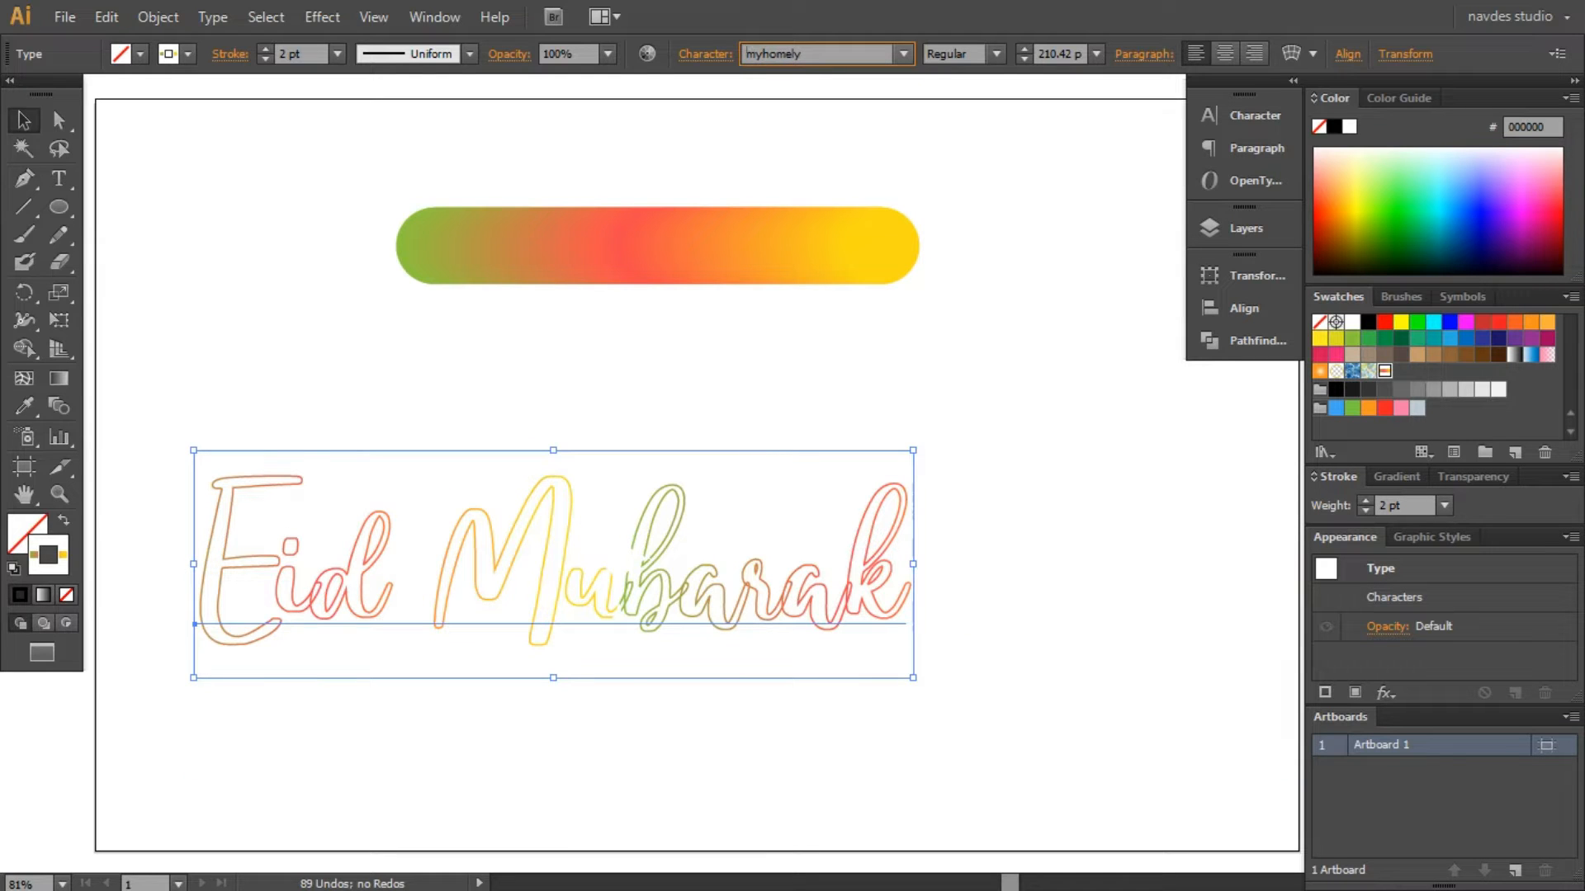
left_click(693, 388)
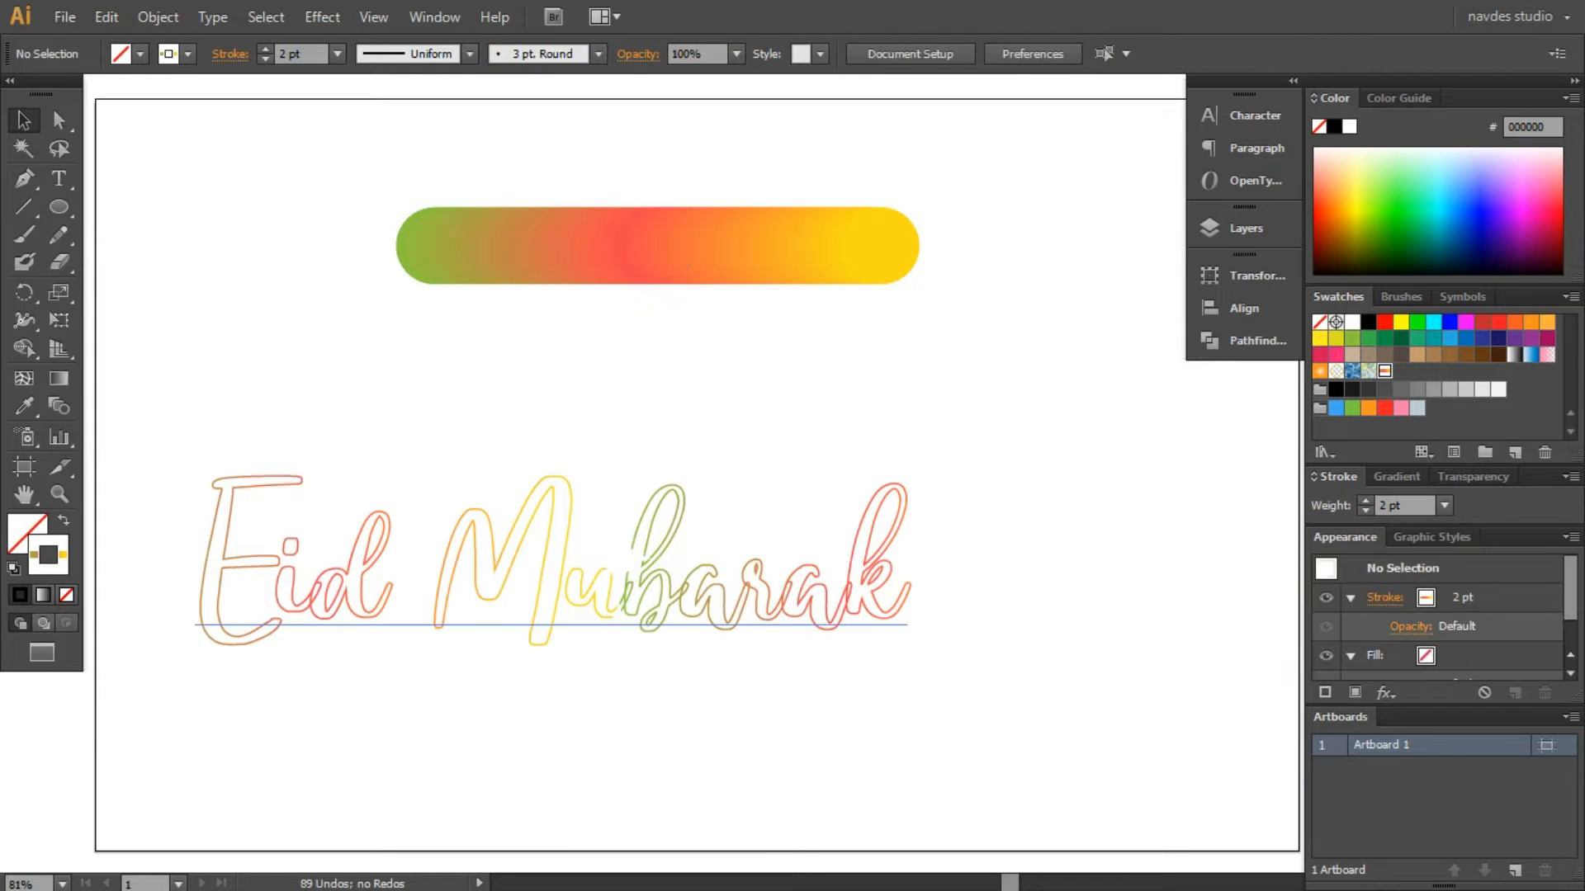
Try several fonts on the Eid Mubarak text, settle on MUARA DEMO and centre the text horizontally on the artboard
left_click_drag(653, 509, 776, 495)
key("Up")
key("Down")
key("Down")
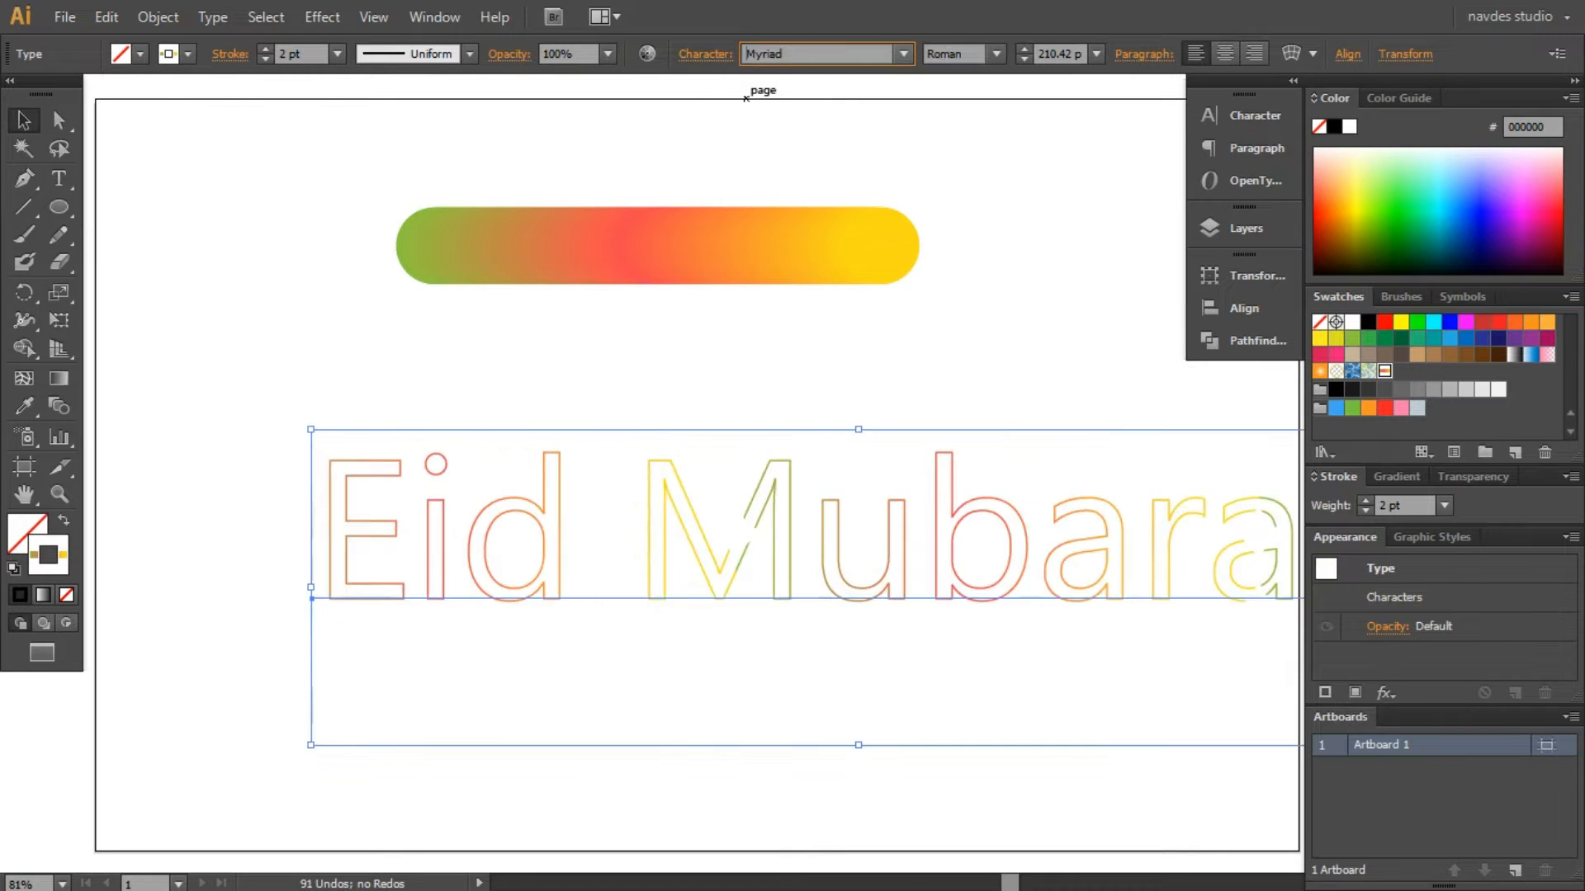
key("Up")
key("Up")
key("Up")
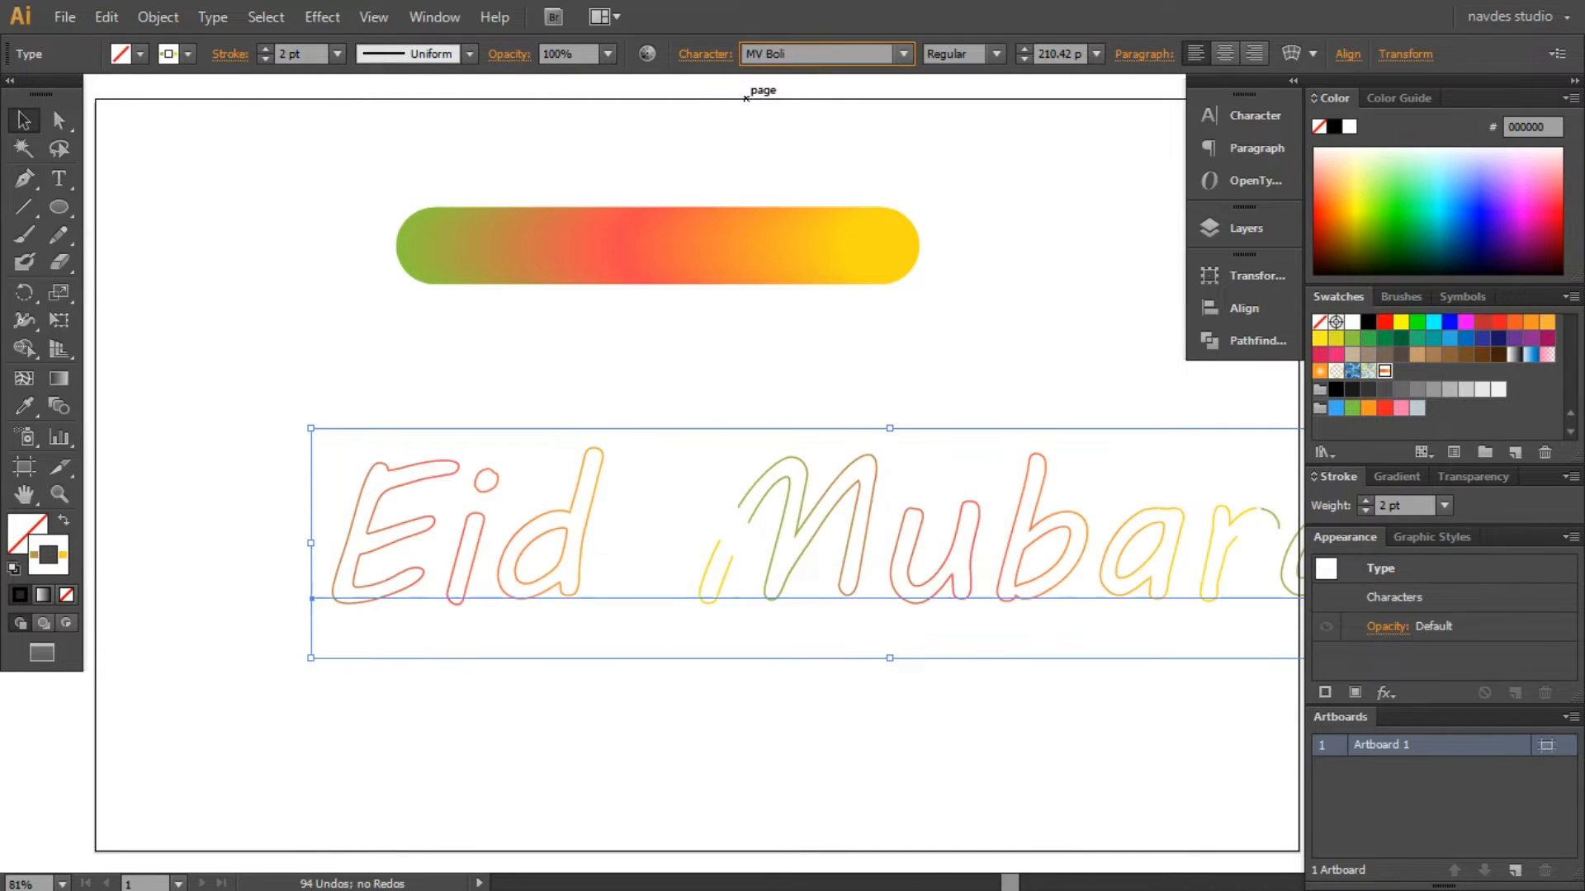
key("Up")
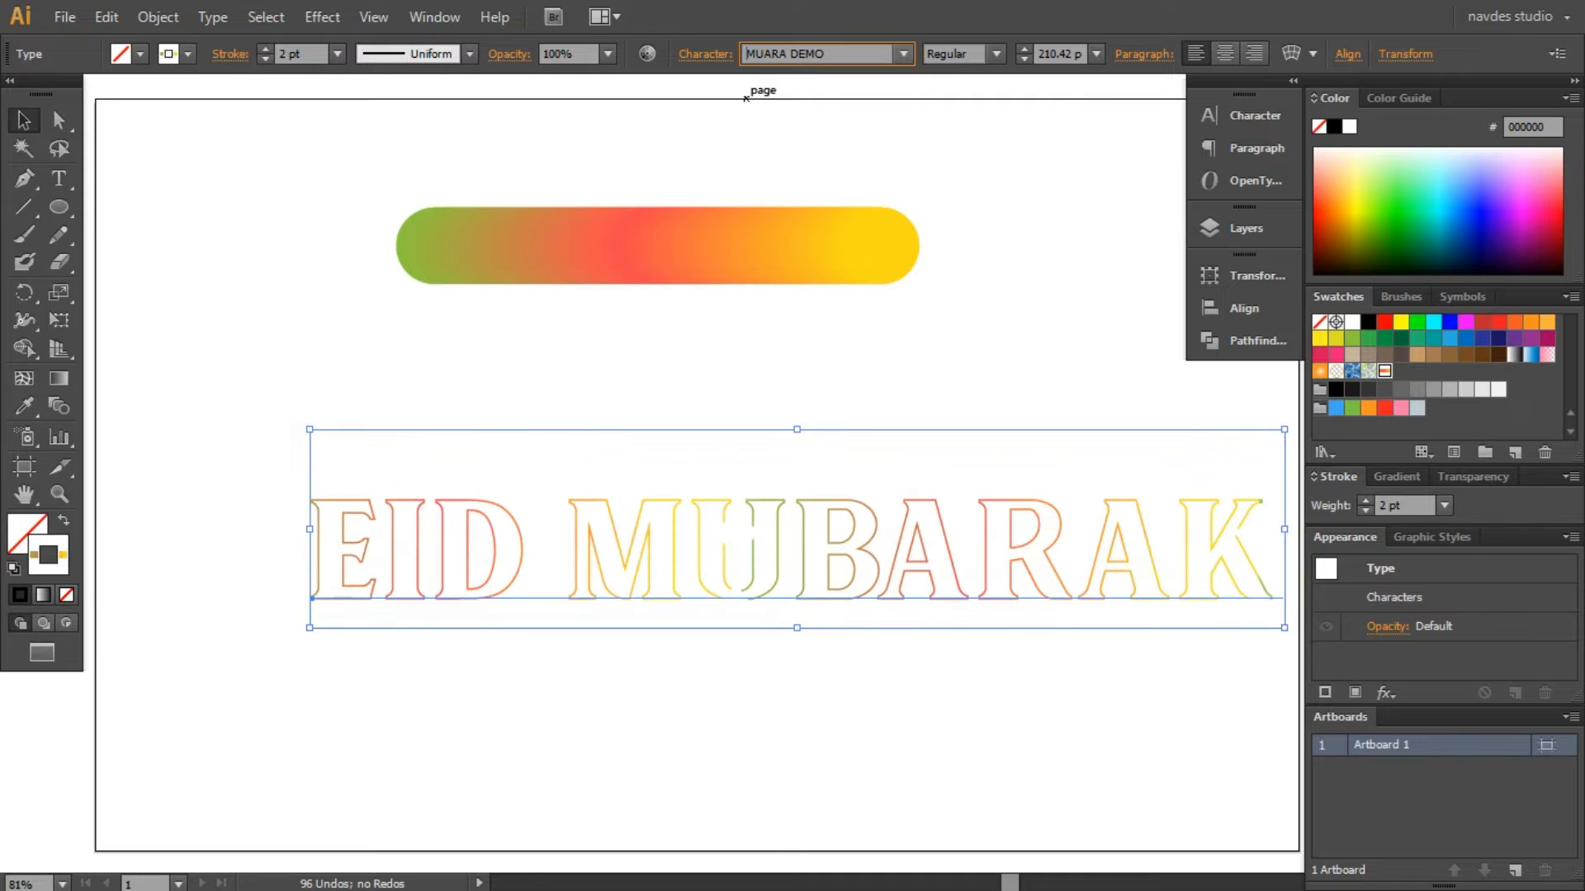
left_click(1064, 363)
left_click_drag(1119, 535, 1012, 544)
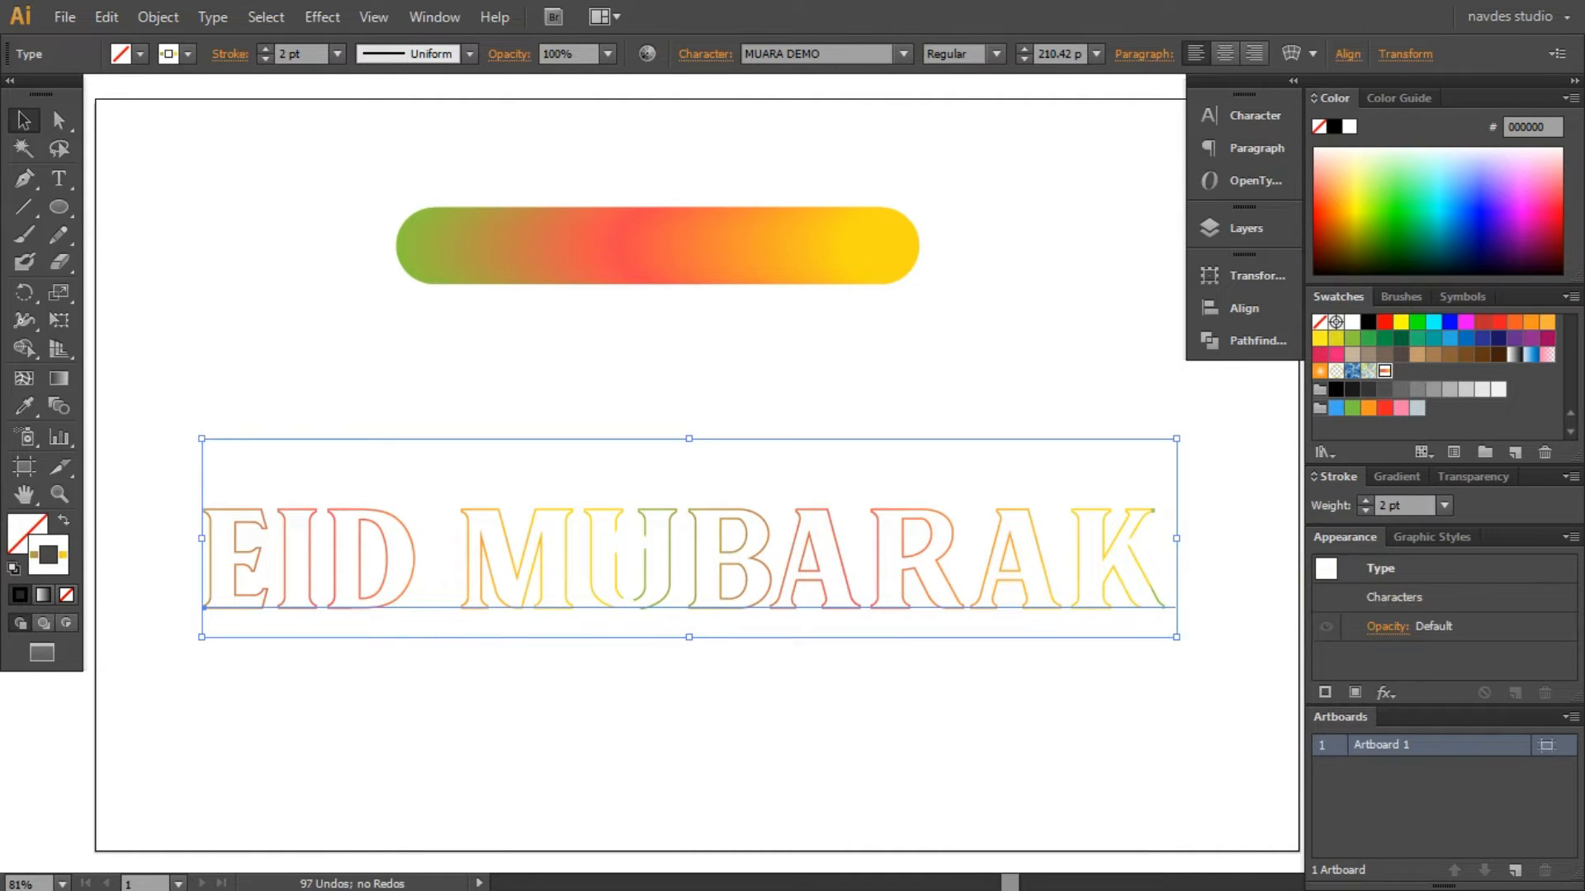
Increase the text's stroke weight to 5 pt and deselect it
left_click(265, 49)
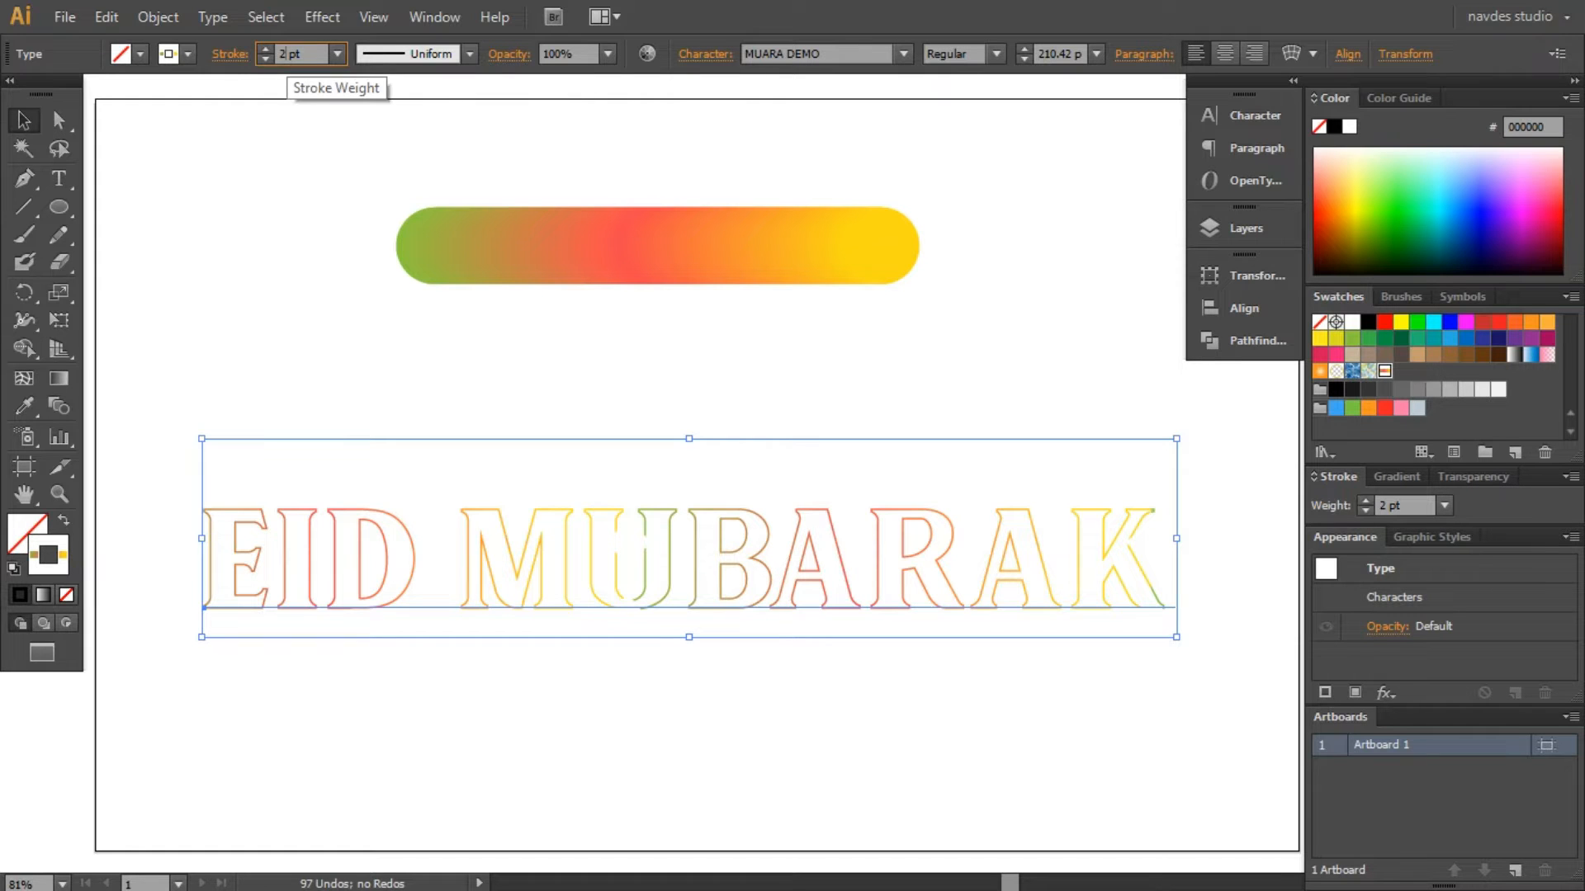
left_click(265, 48)
left_click(265, 49)
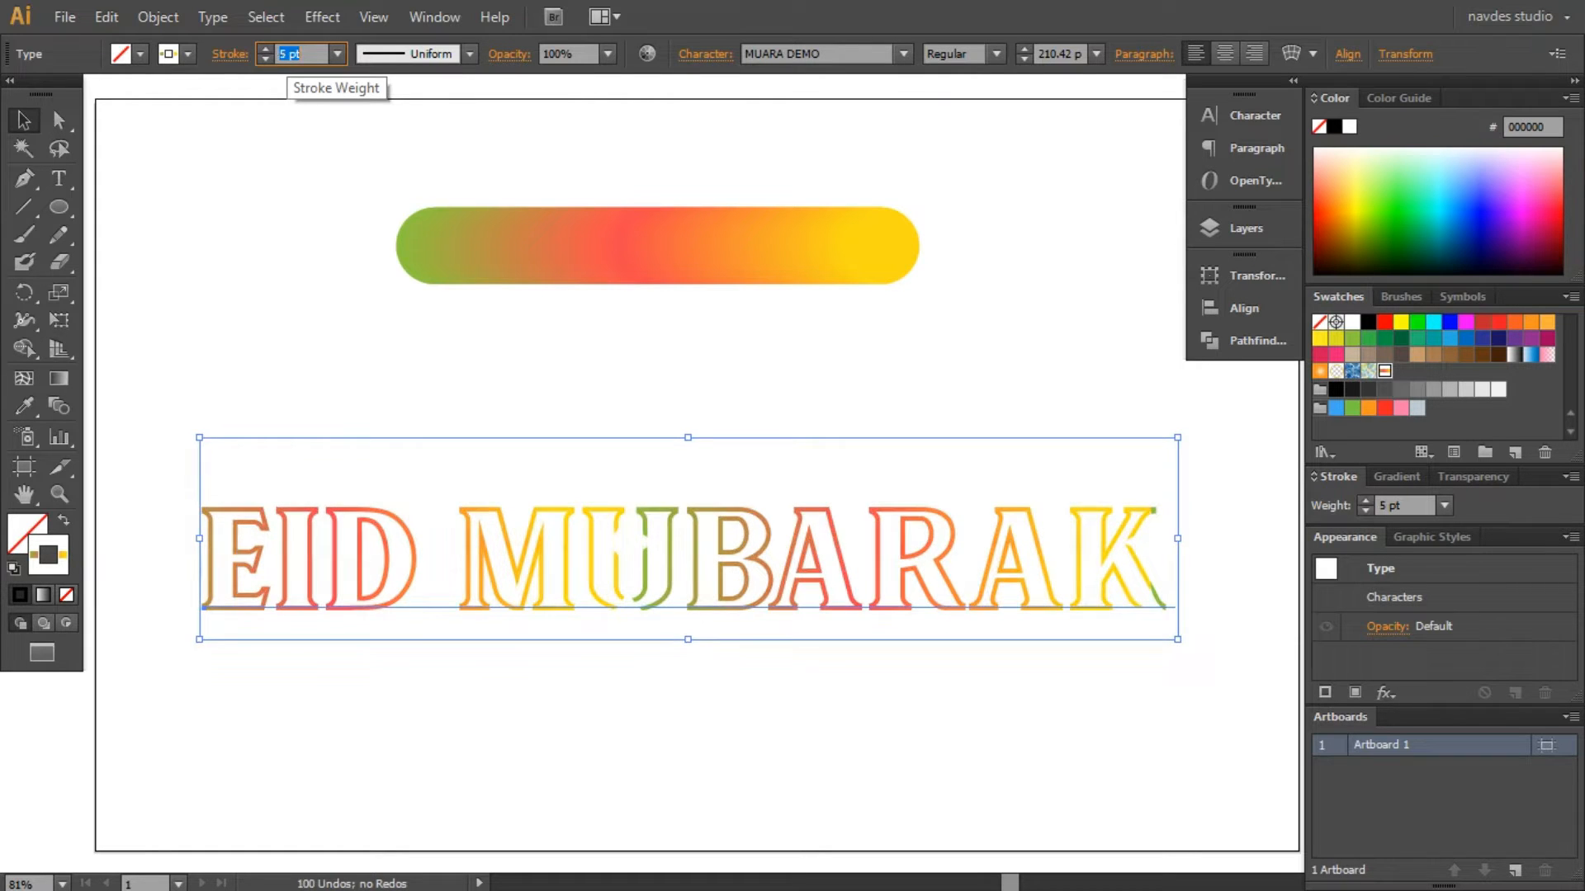
key("ctrl+shift+a")
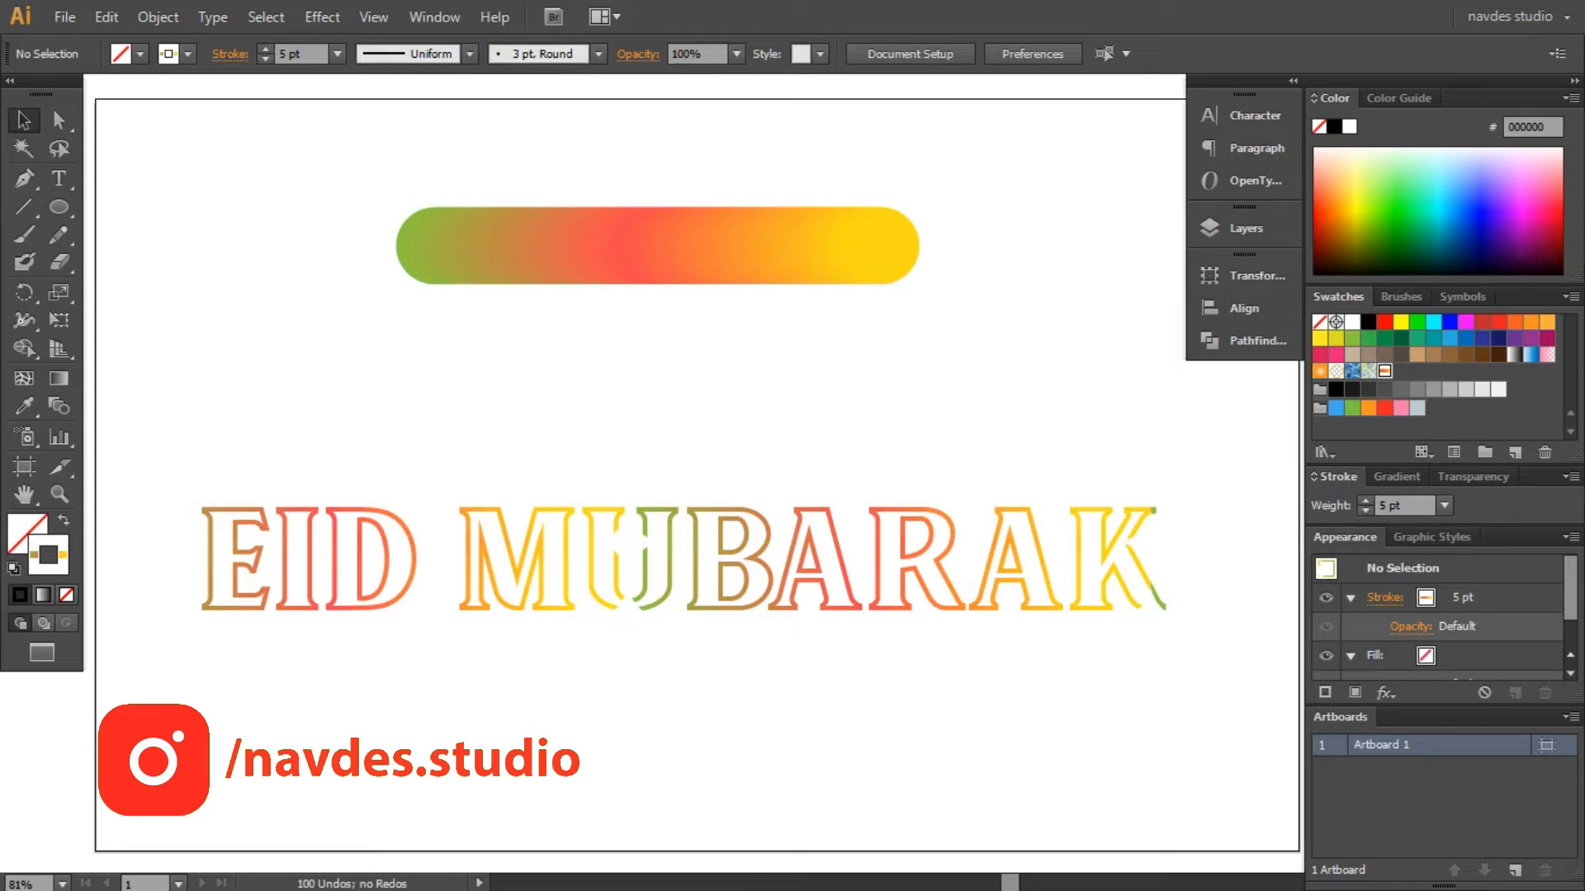
Place a copy of the text line below the original and set the copy's font to Mt. Blevas
left_click_drag(836, 550, 850, 594)
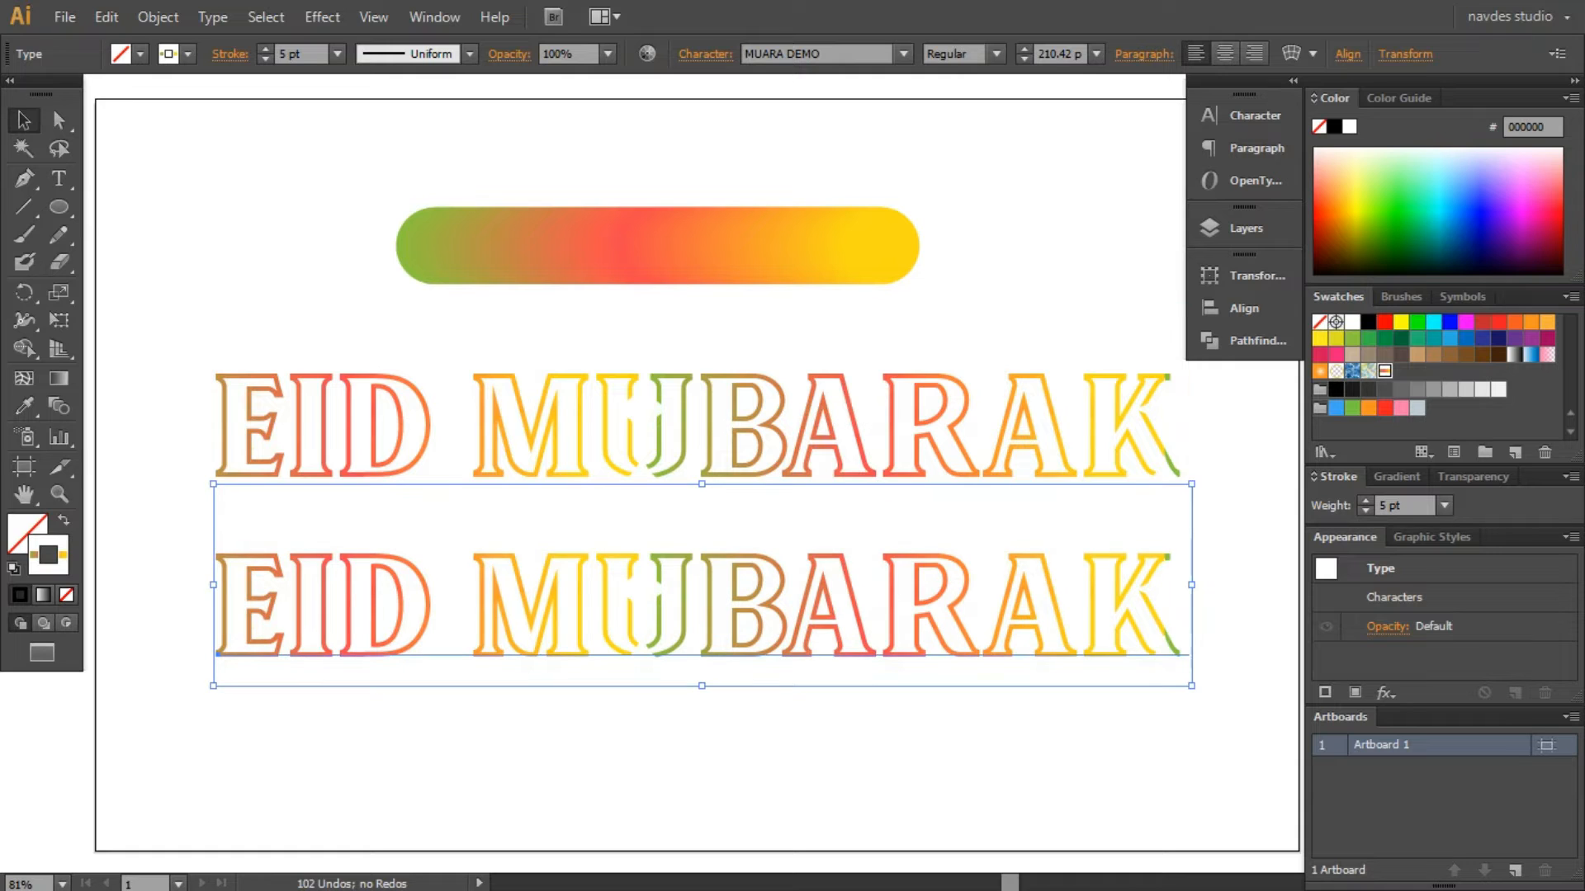
left_click(825, 54)
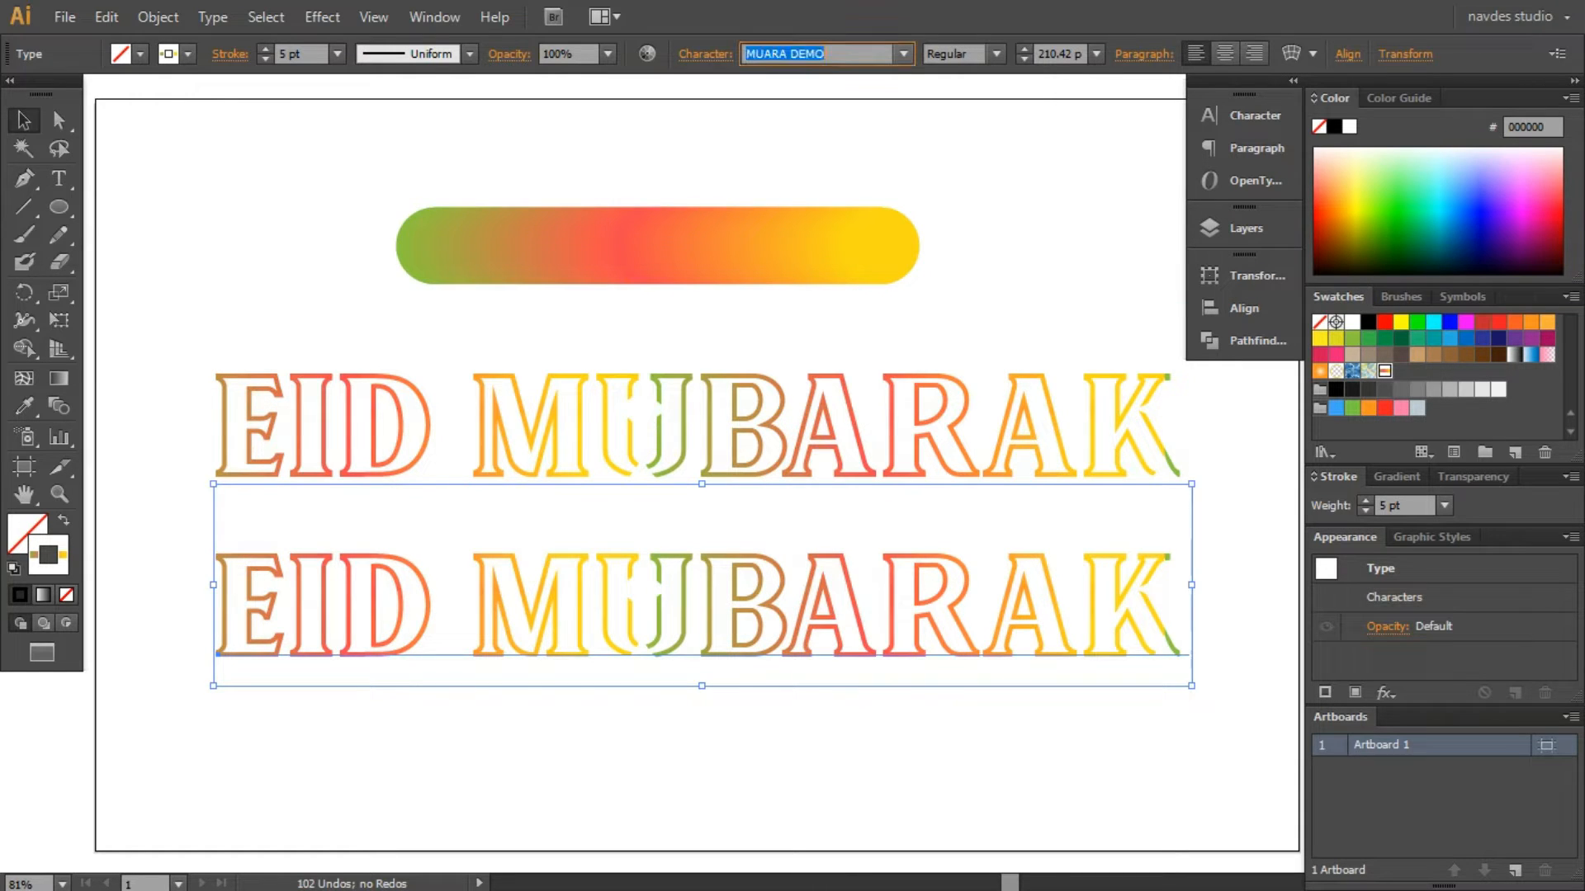
key("Up")
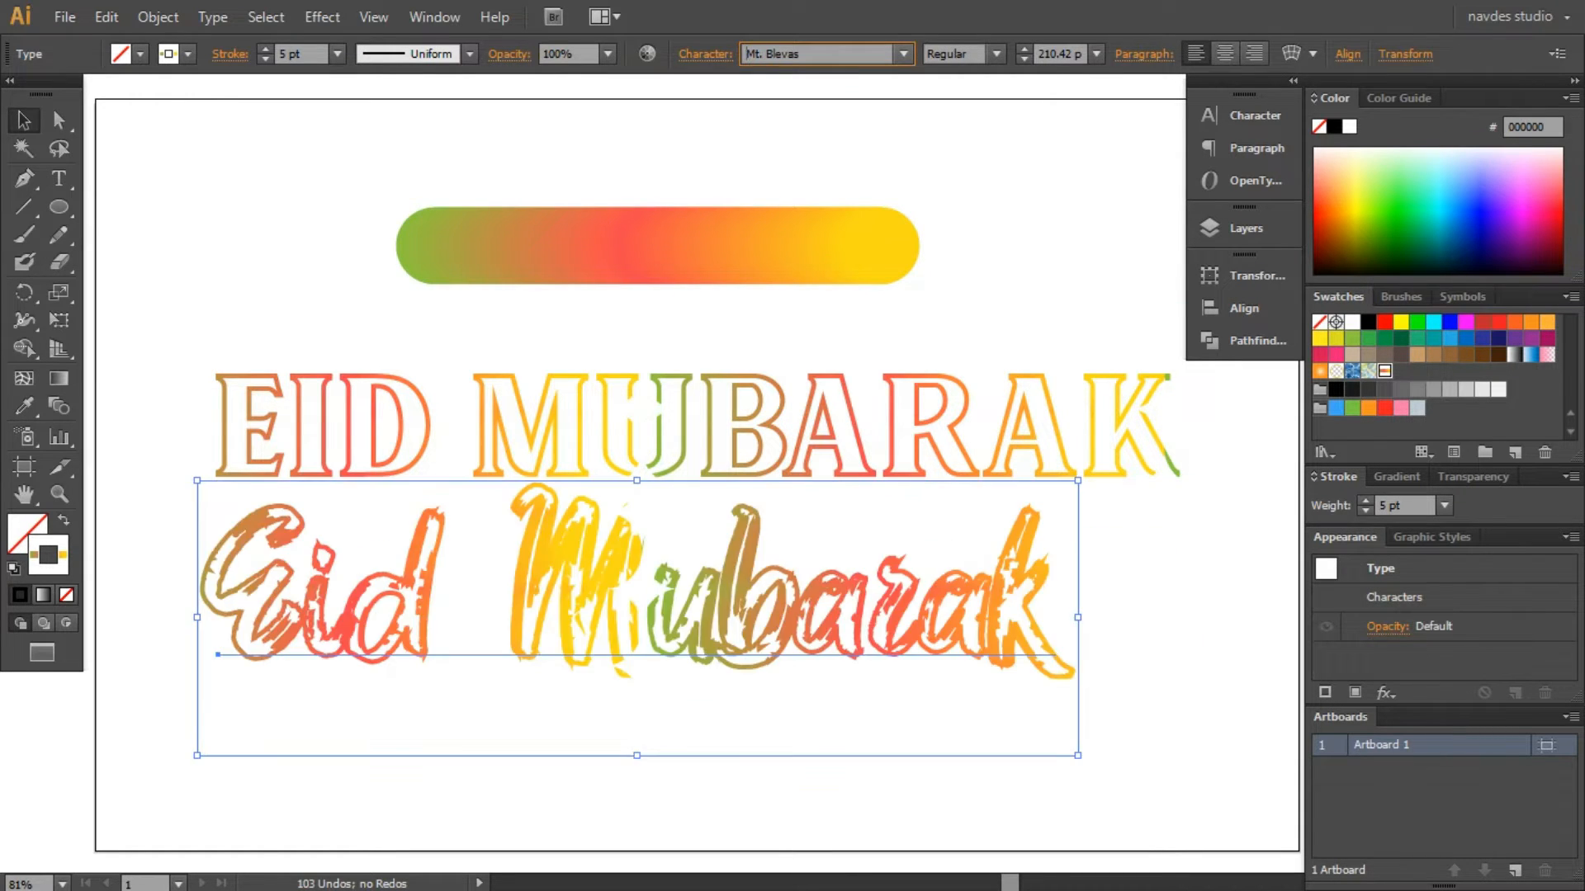
key("Up")
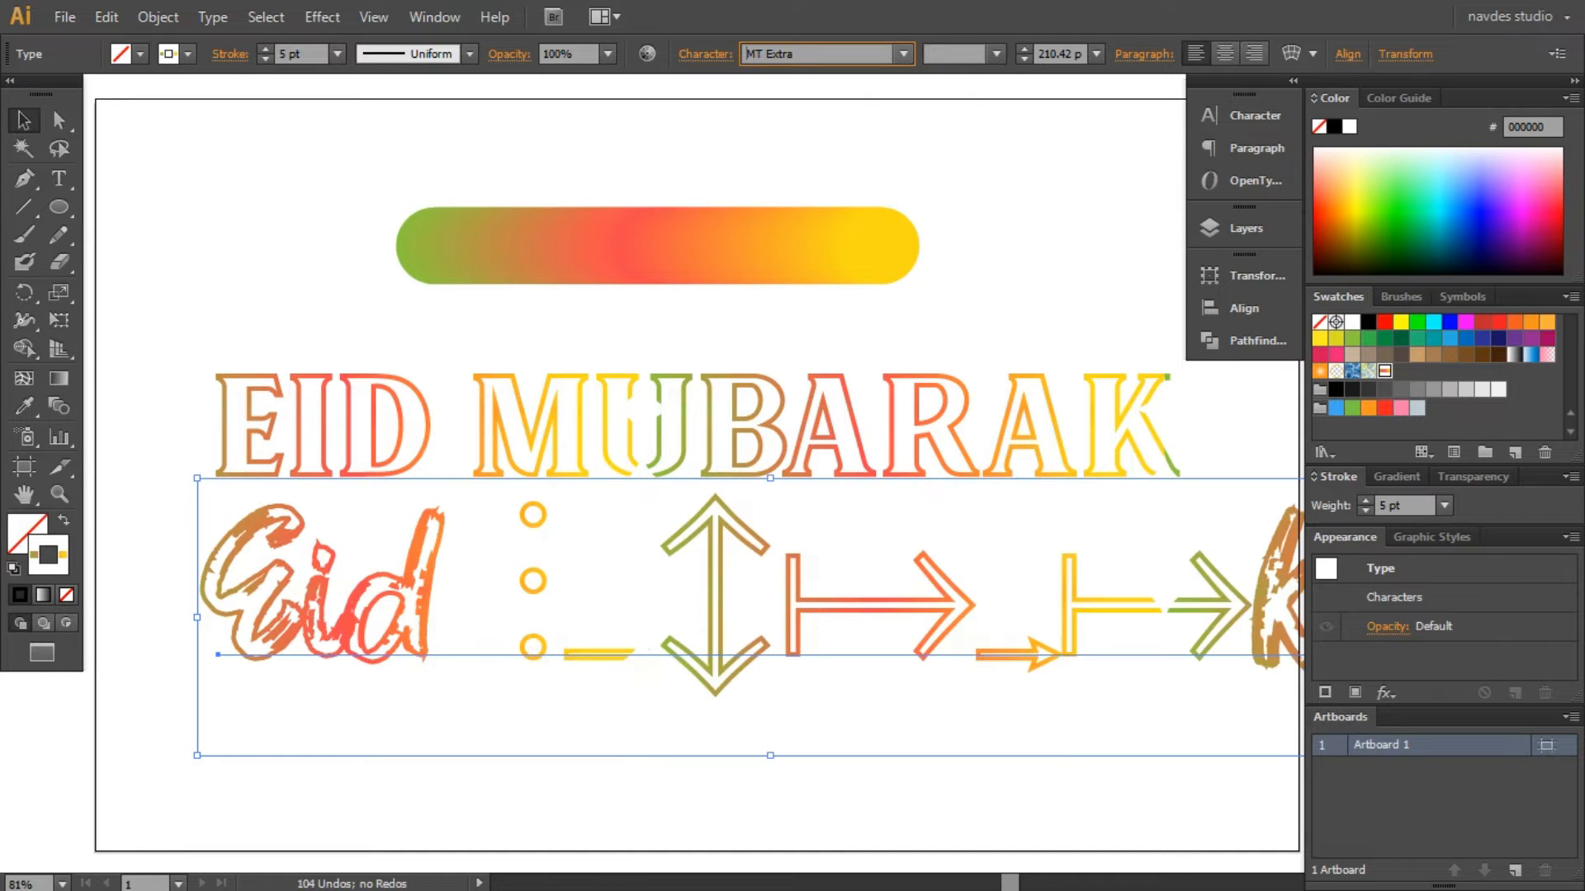
key("Down")
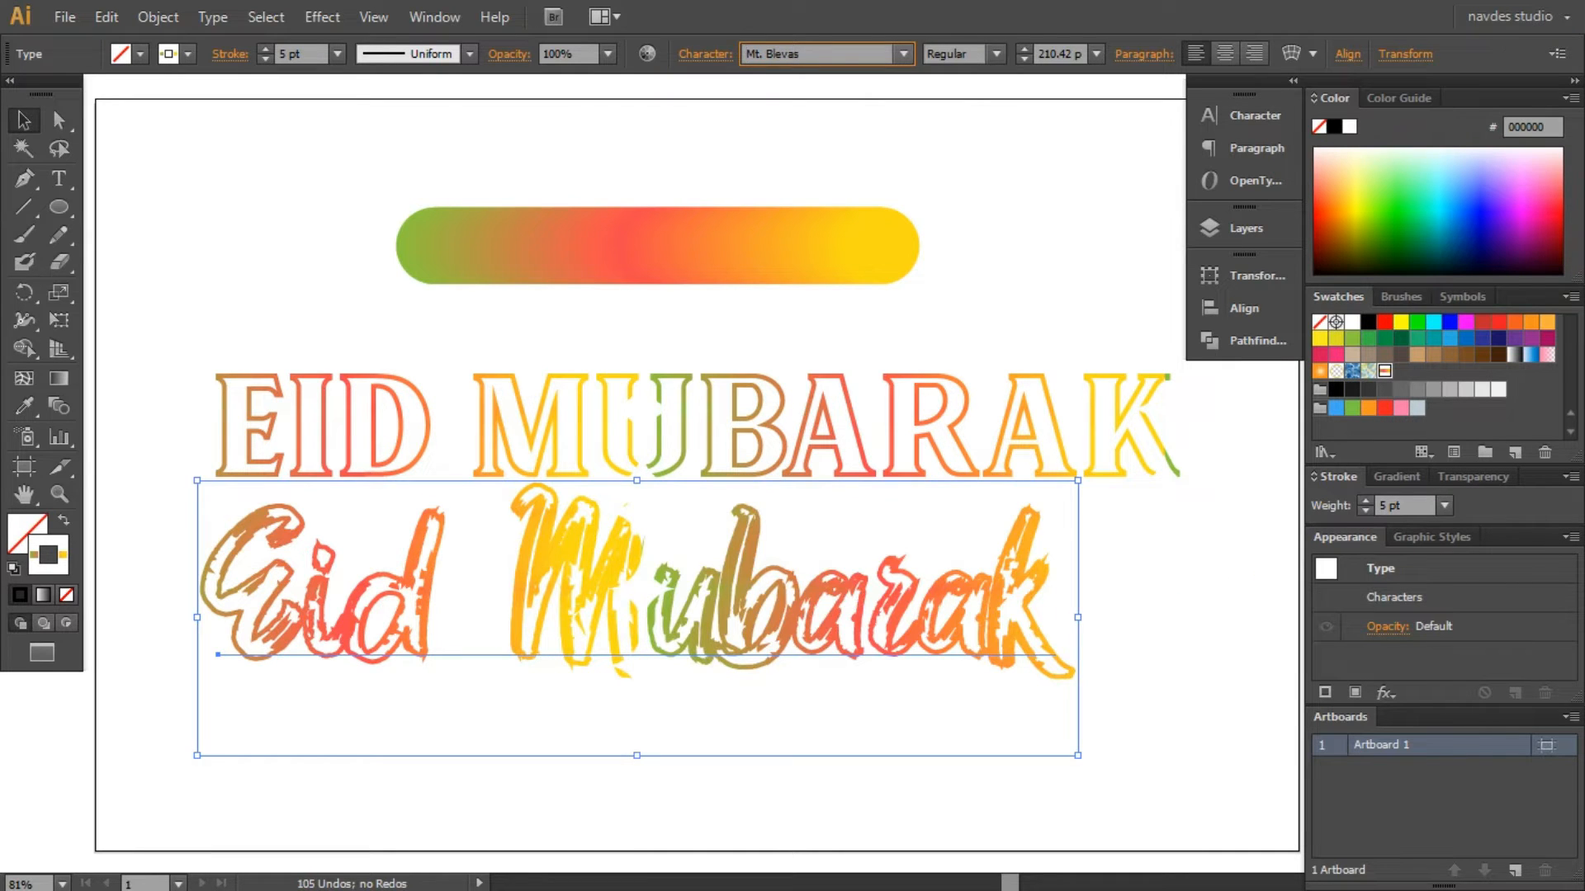
left_click_drag(1008, 600, 1082, 638)
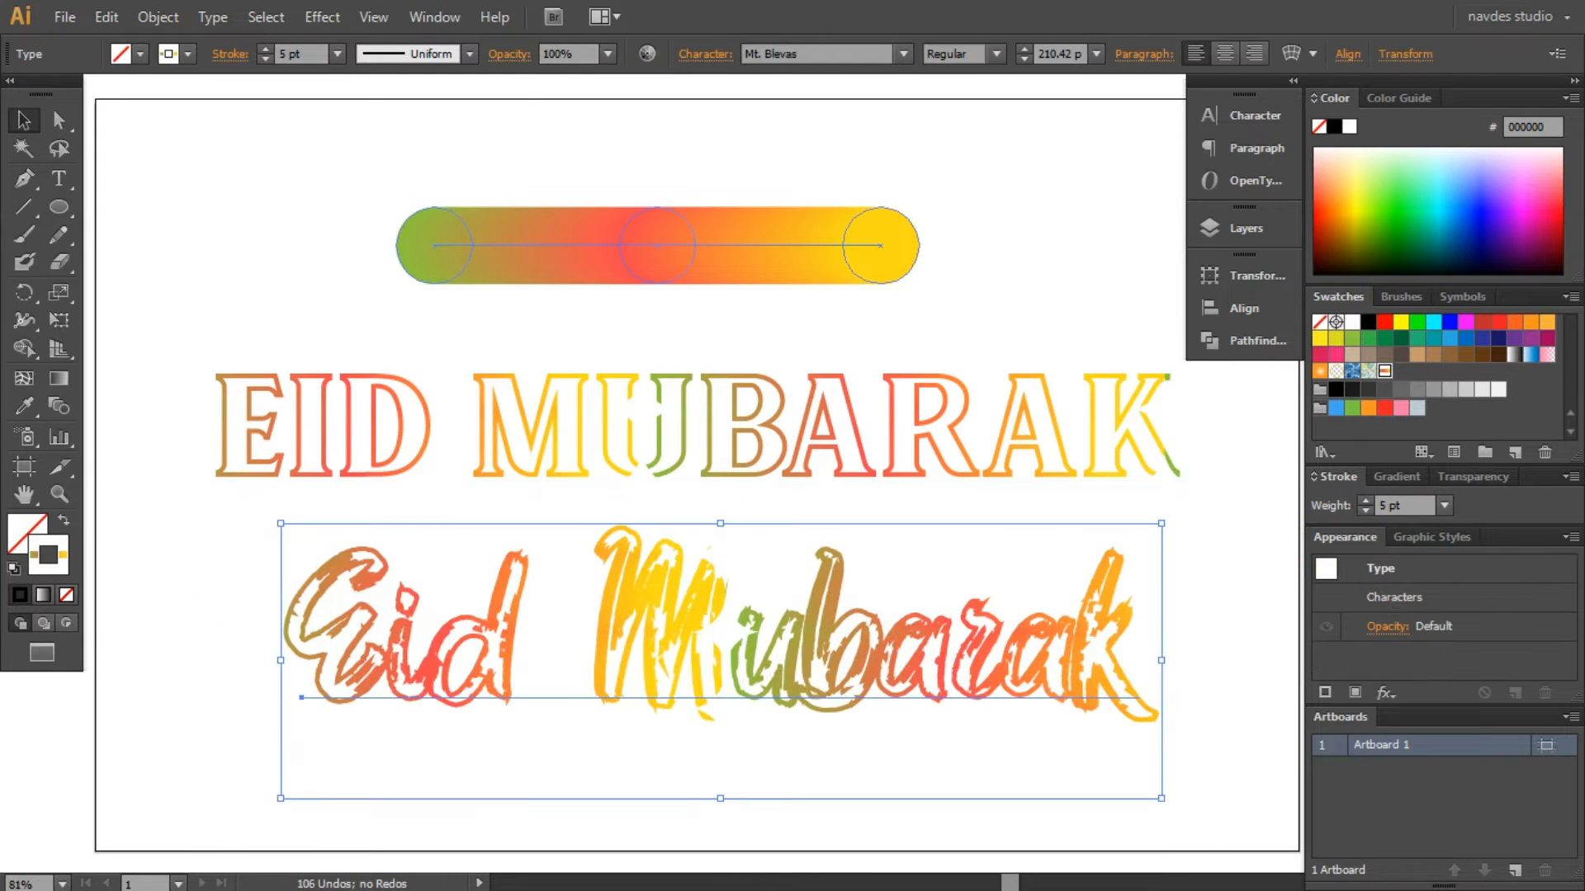
Move the gradient bar up to the artboard's top edge and shift both text lines up beneath it
left_click(707, 246)
left_click_drag(708, 245, 708, 142)
left_click(701, 268)
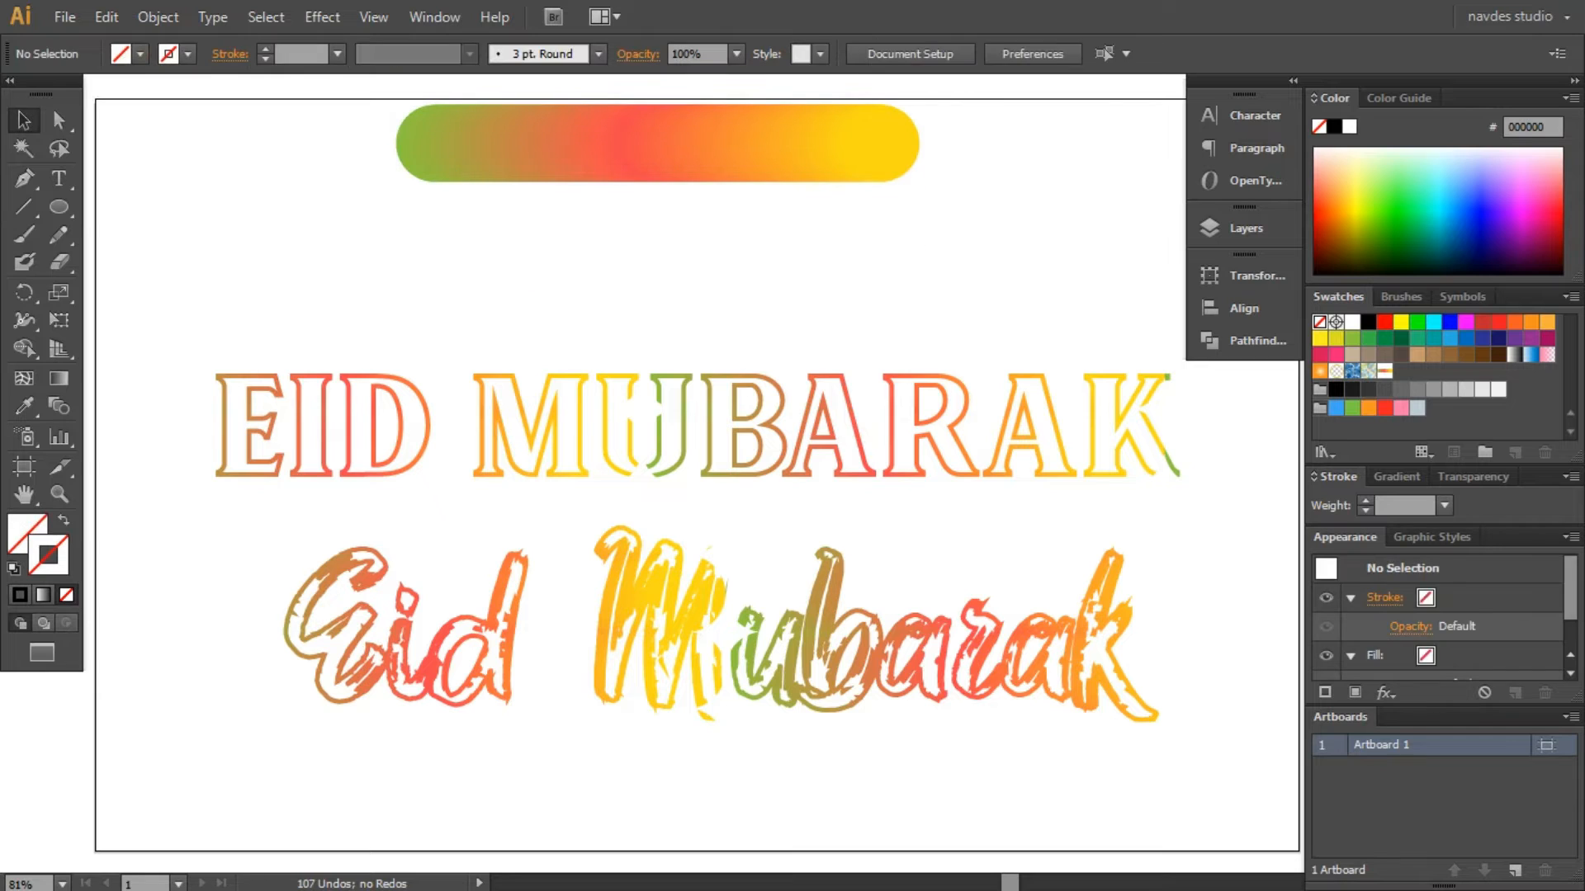
left_click(611, 433)
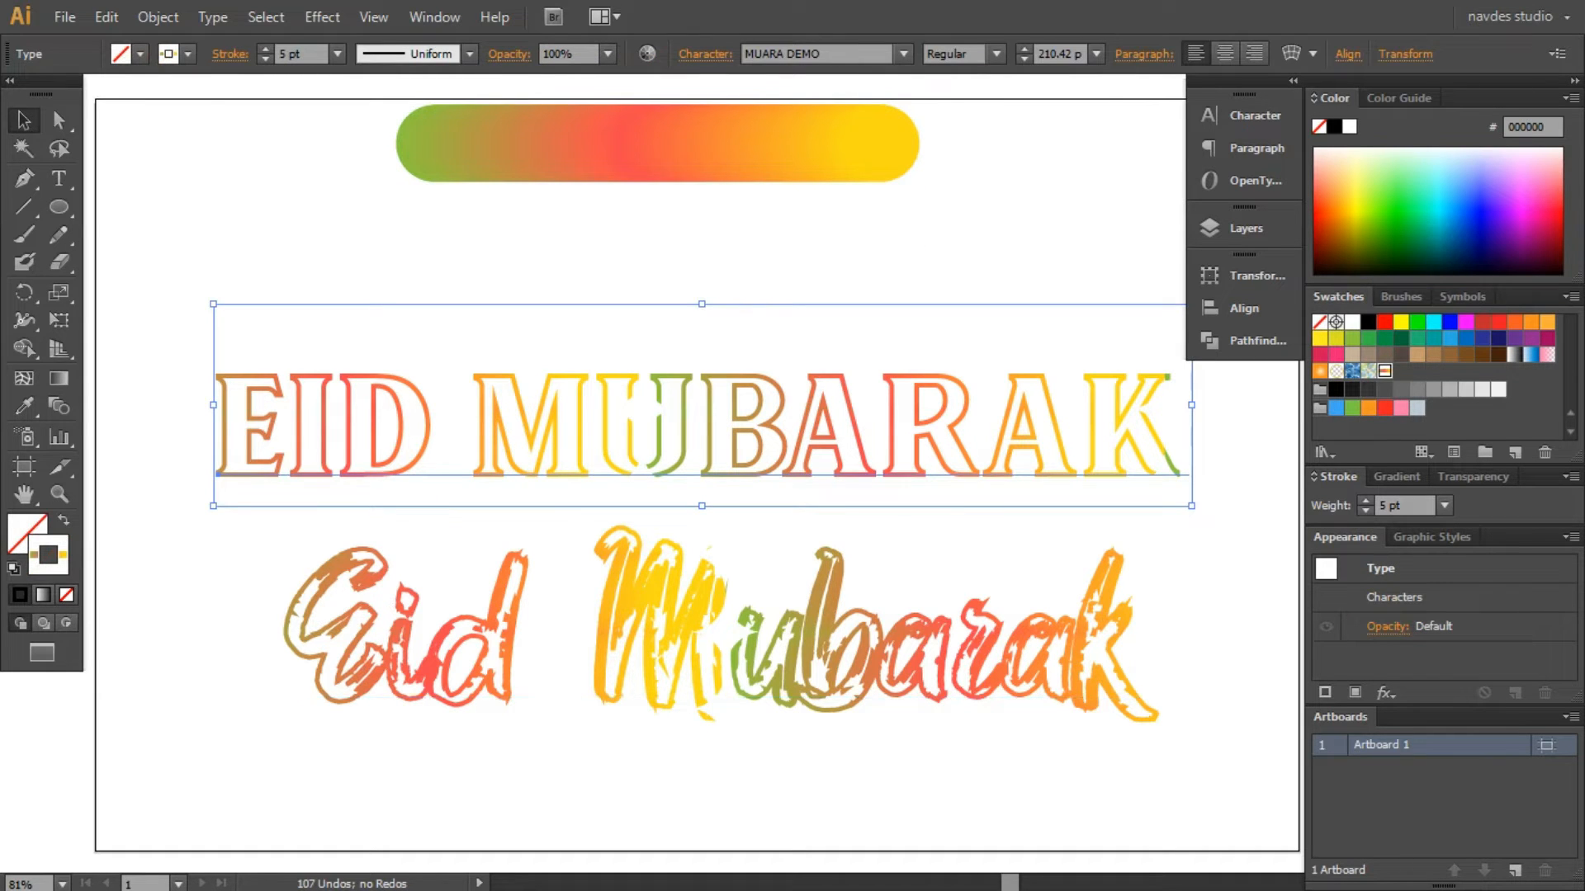
left_click(660, 632, "shift")
left_click_drag(830, 642, 831, 510)
left_click(830, 660)
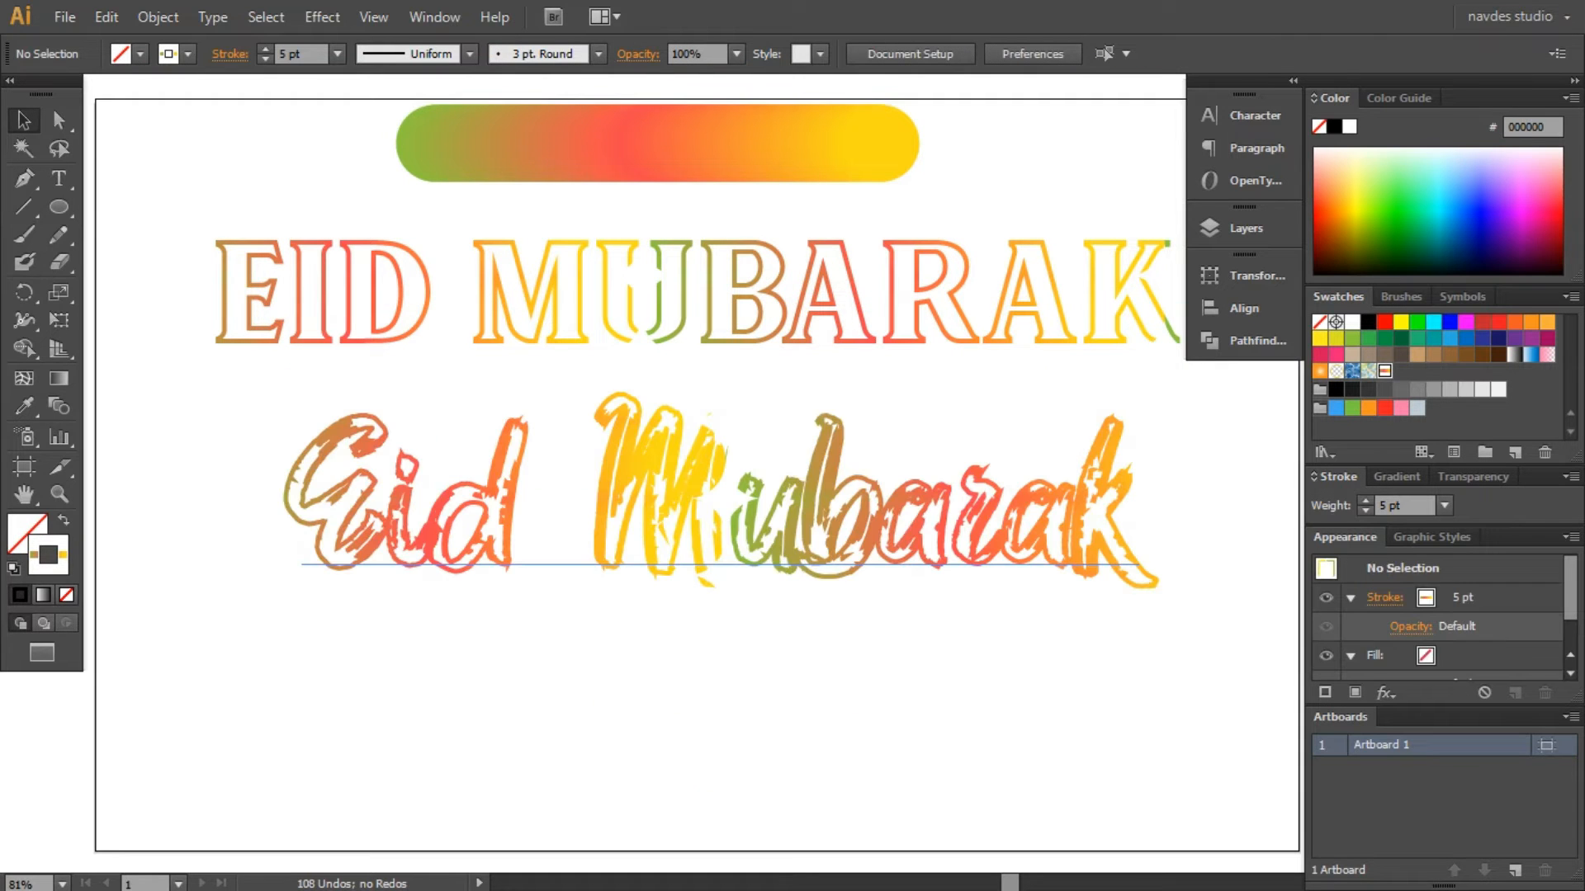
Duplicate the Mt. Blevas text line straight down to make a third line near the artboard's bottom edge
left_click(900, 528)
left_click_drag(939, 271, 967, 681)
key("ctrl+z")
left_click_drag(908, 559, 885, 766)
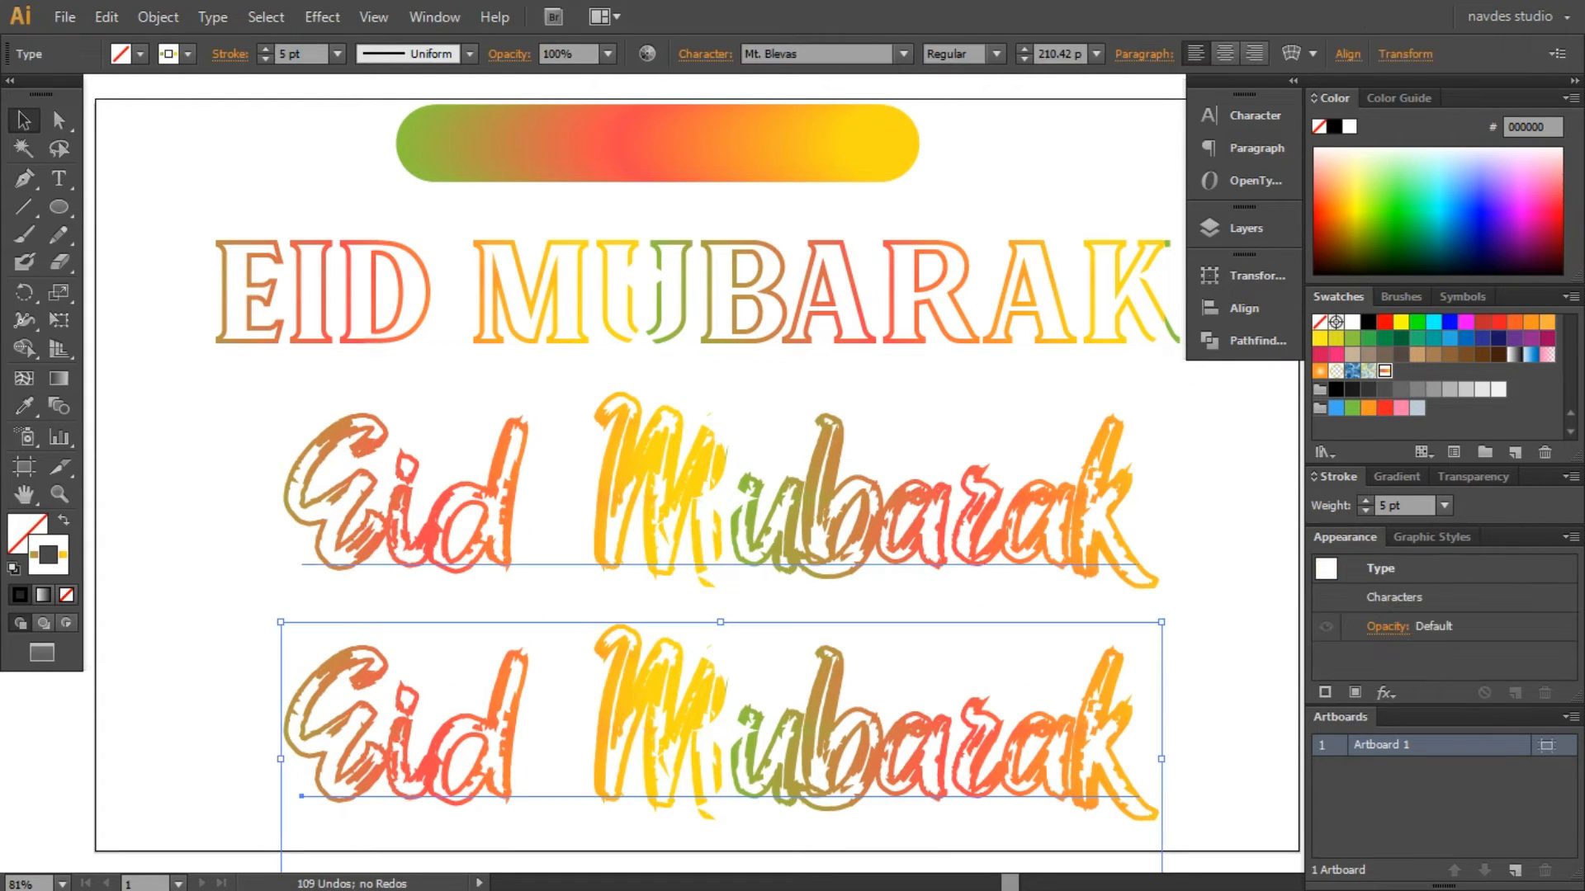
Try several fonts on the third text line, ending with Monument Extended
key("ctrl+alt+shift+m")
key("Down")
key("Down")
key("Down")
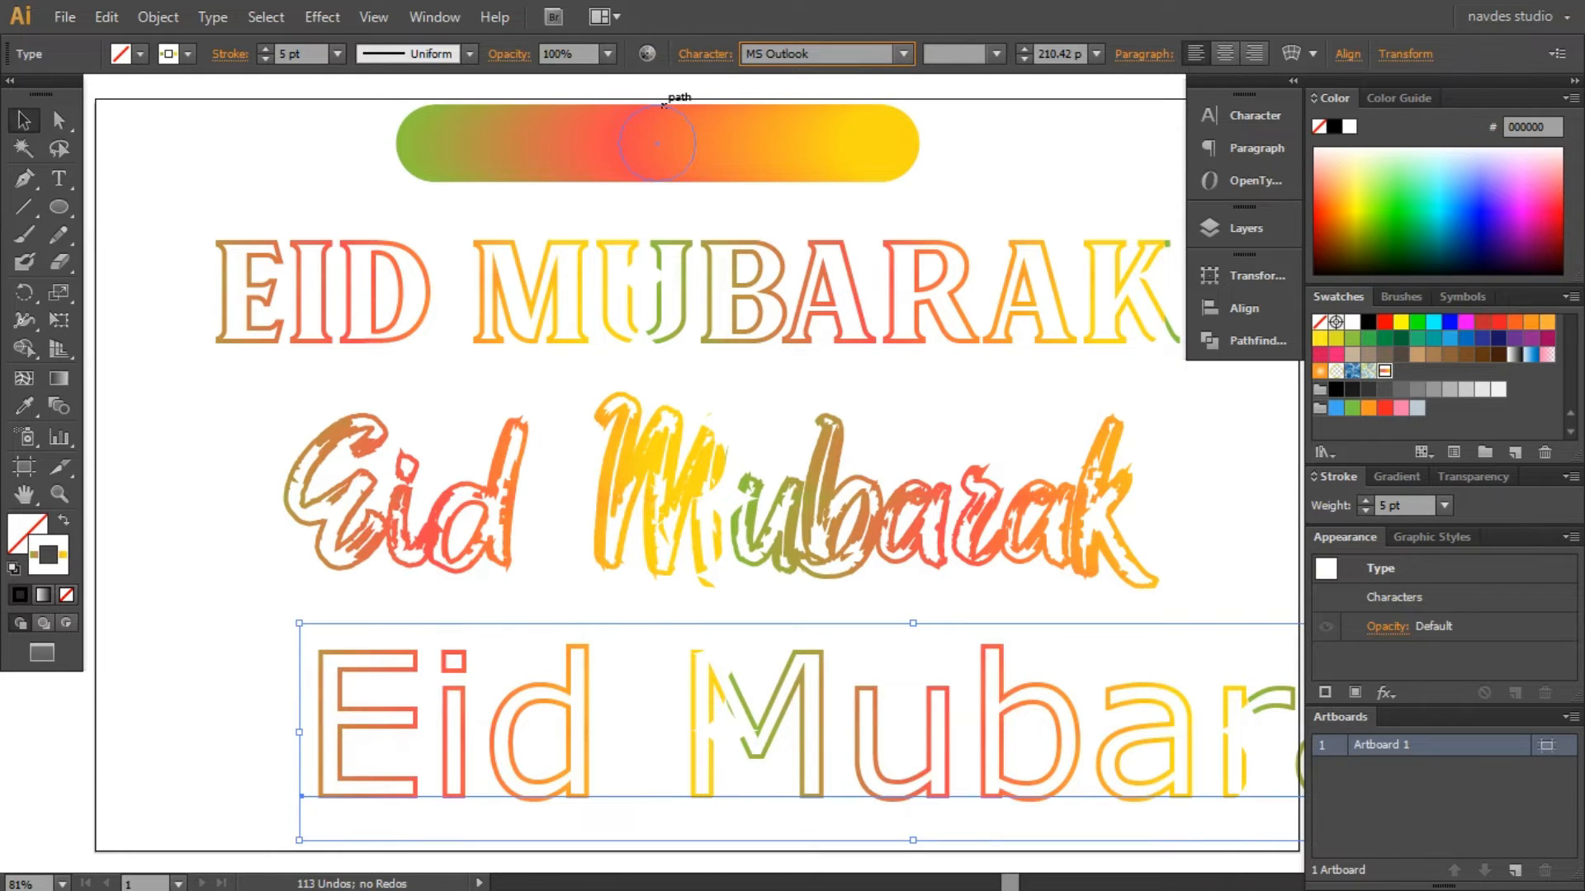
key("Down")
key("Down")
key("Down")
key("Down")
key("Down")
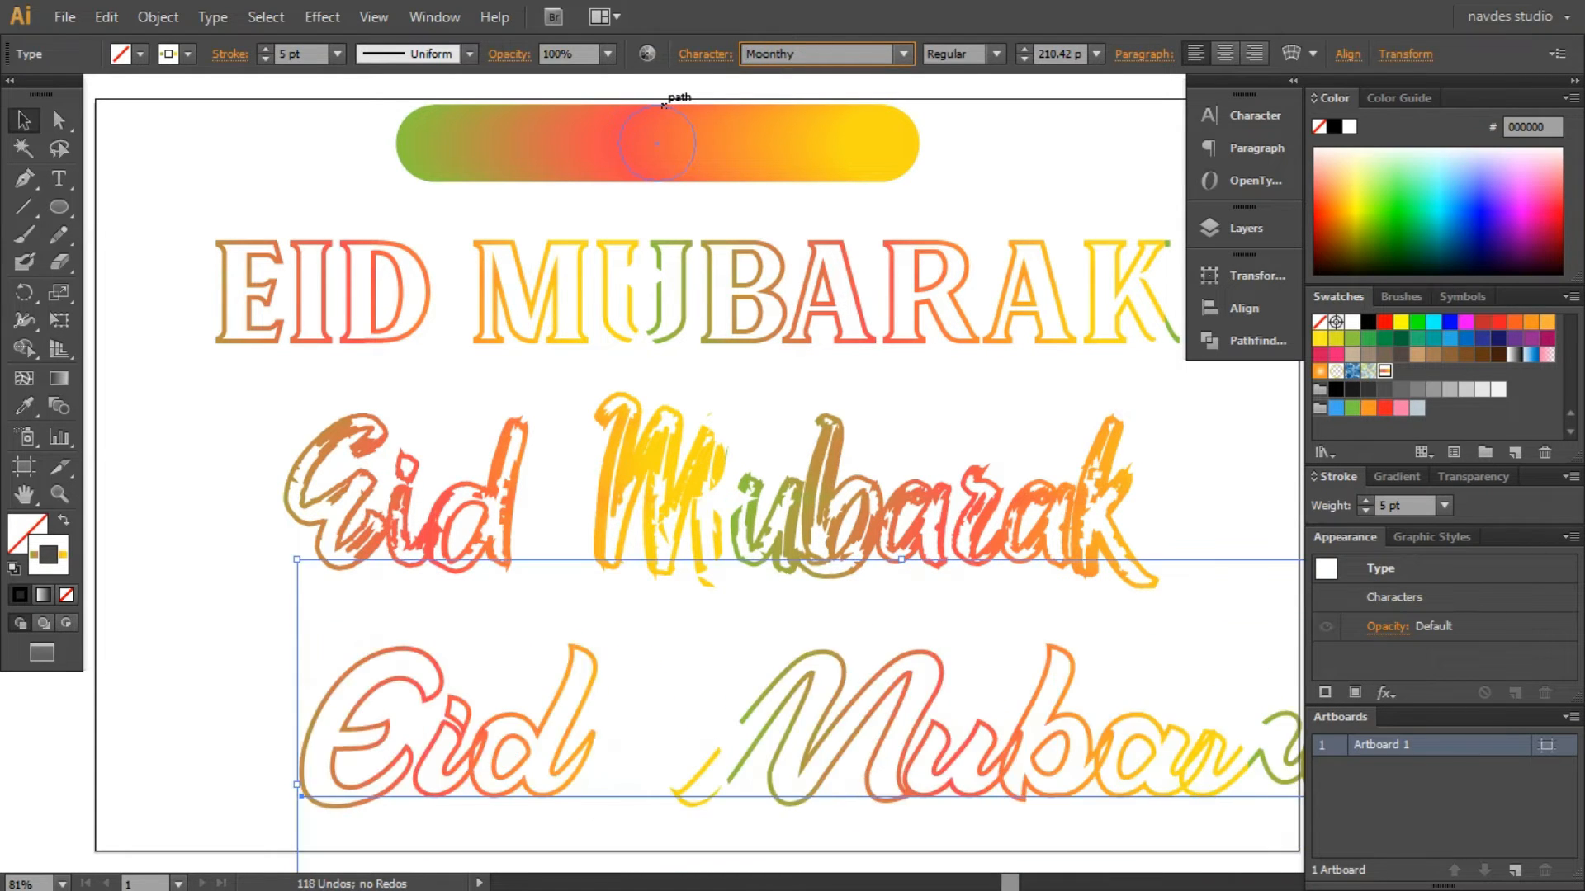
key("Down")
key("Down")
key("Down")
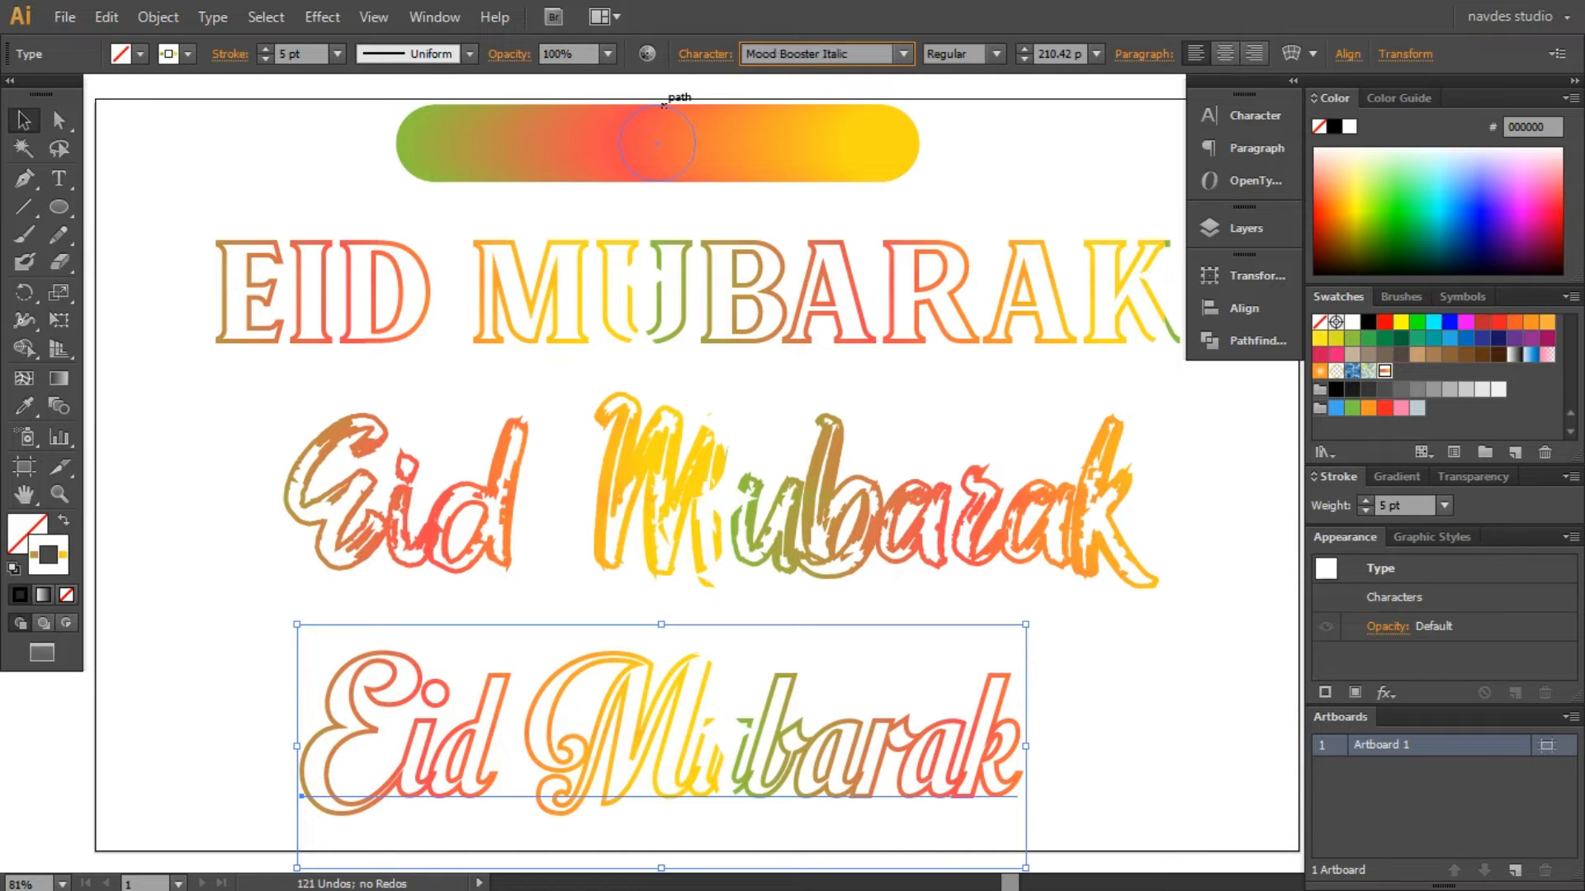
key("Down")
key("Down")
key("Down")
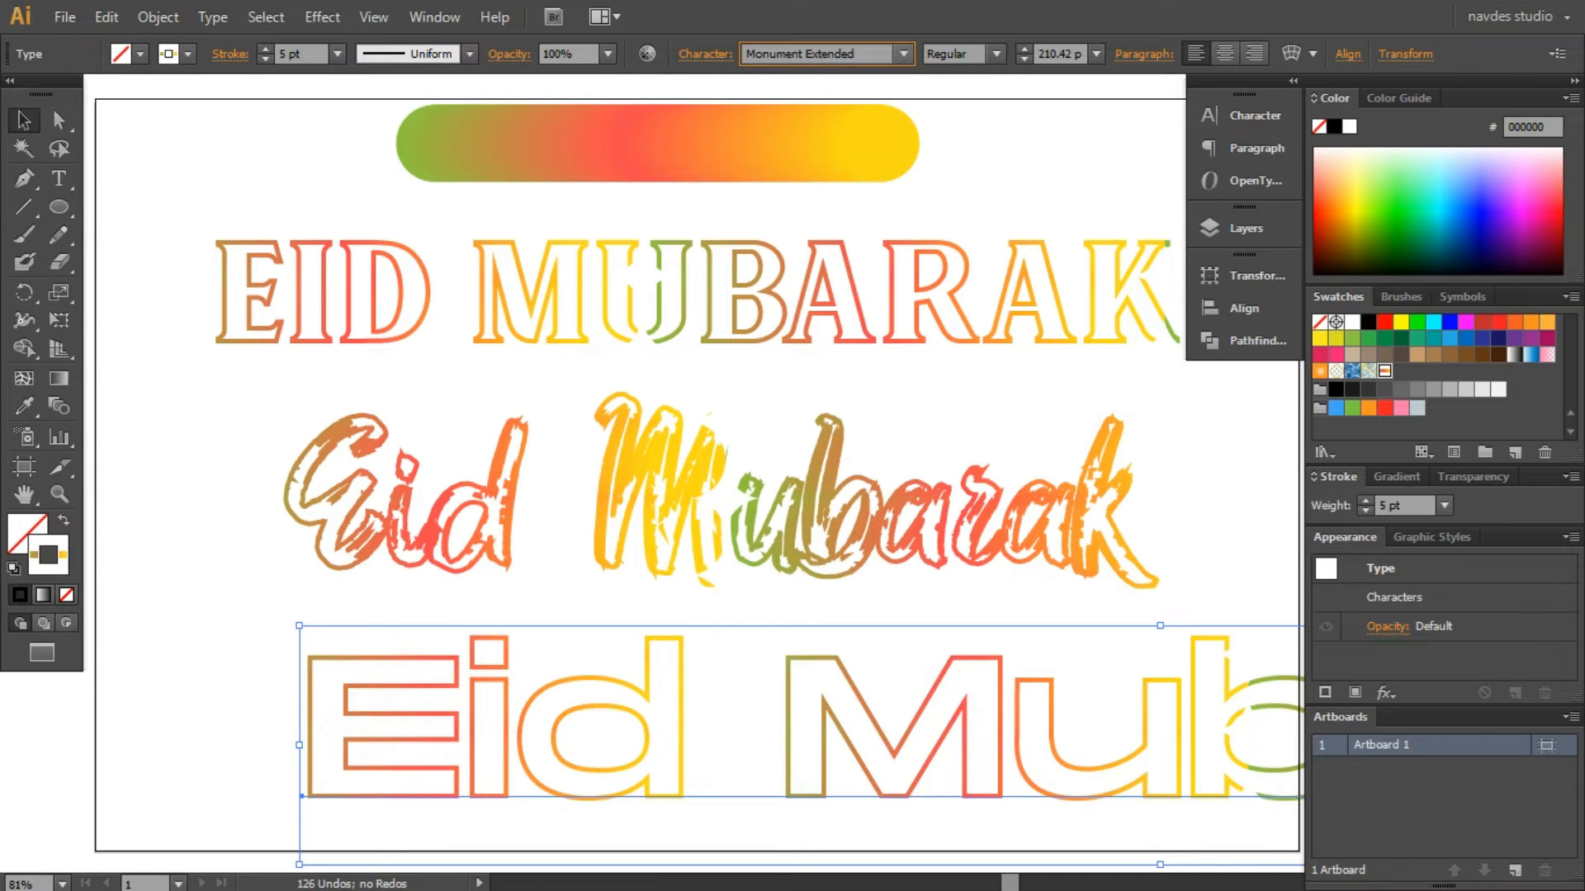
Scale the third text line down to fit the artboard's width and centre it beneath the other lines
left_click_drag(299, 745, 710, 745)
left_click_drag(928, 725, 499, 697)
left_click(661, 511)
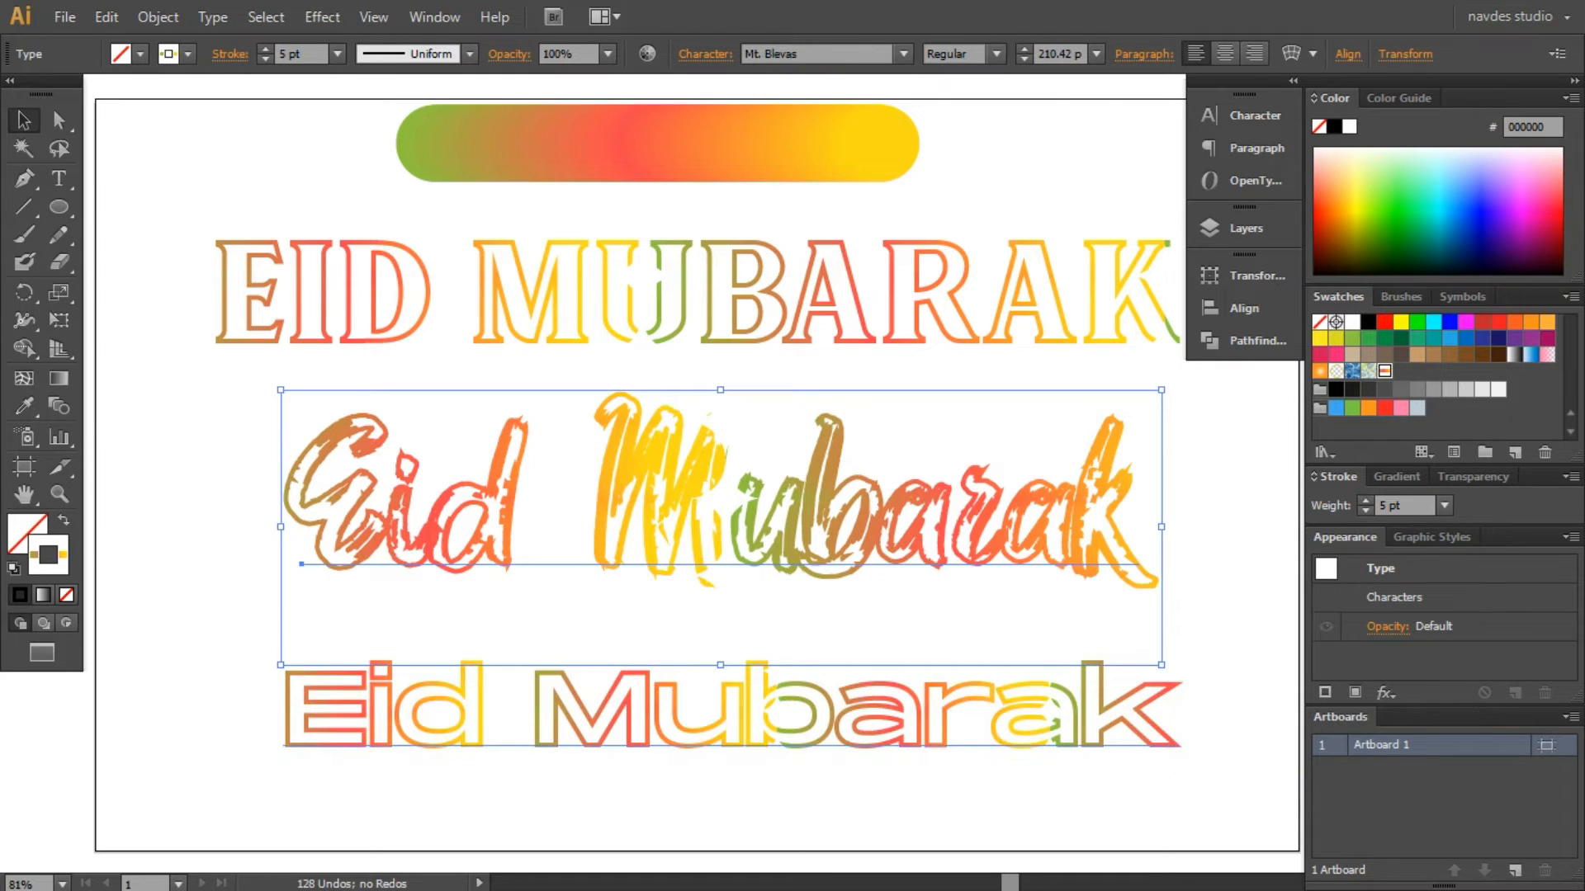
left_click(644, 715)
Try several fonts on the middle Eid Mubarak line, ending with Monoton
left_click(660, 512)
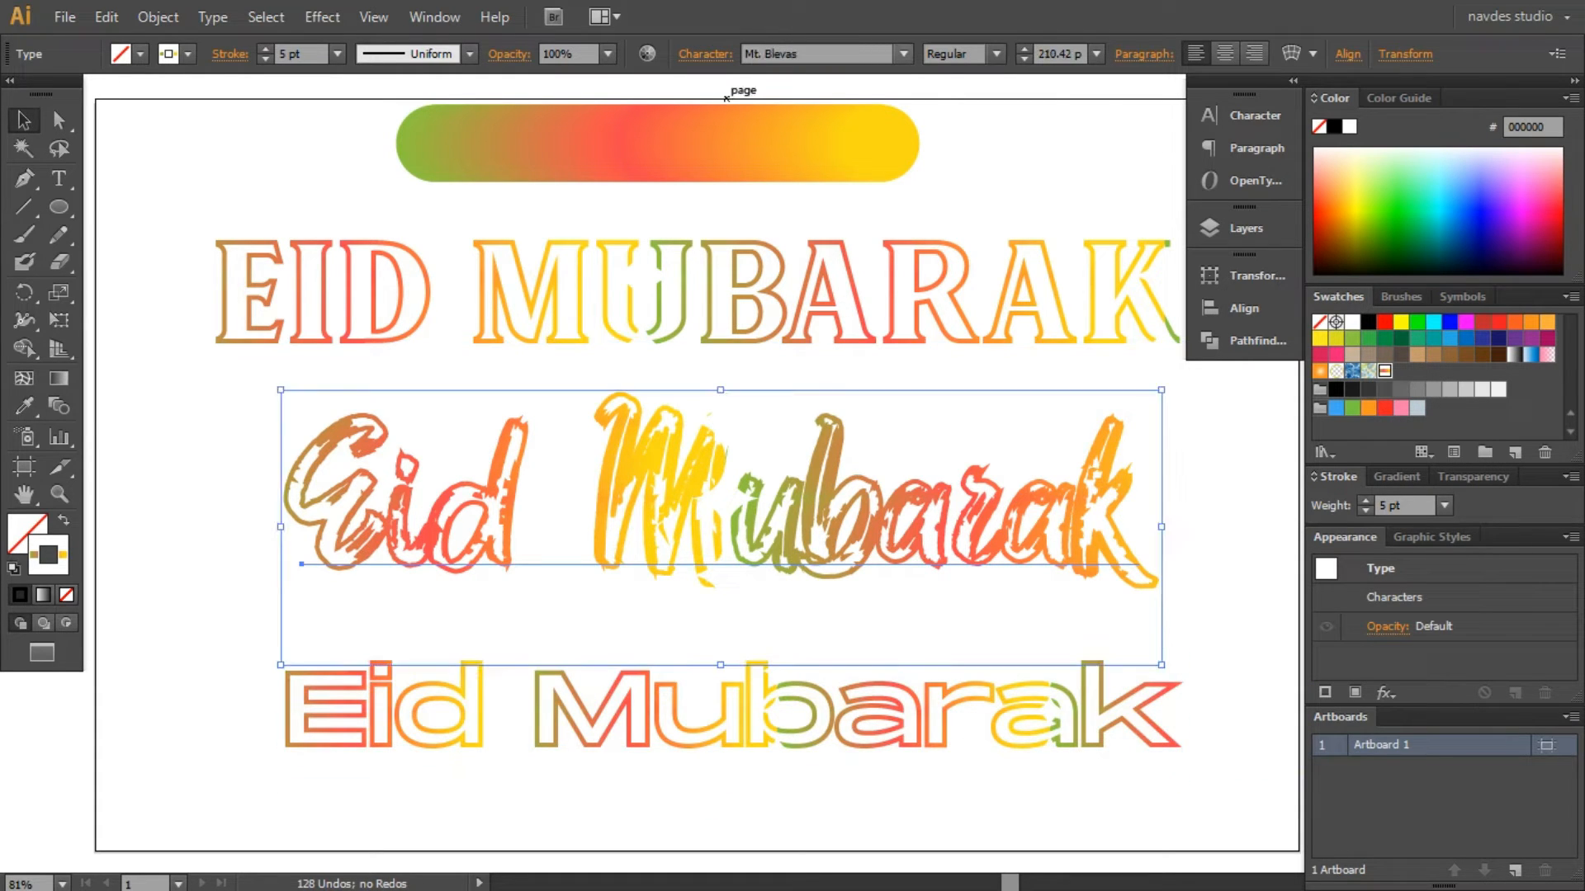
key("Up")
key("Up")
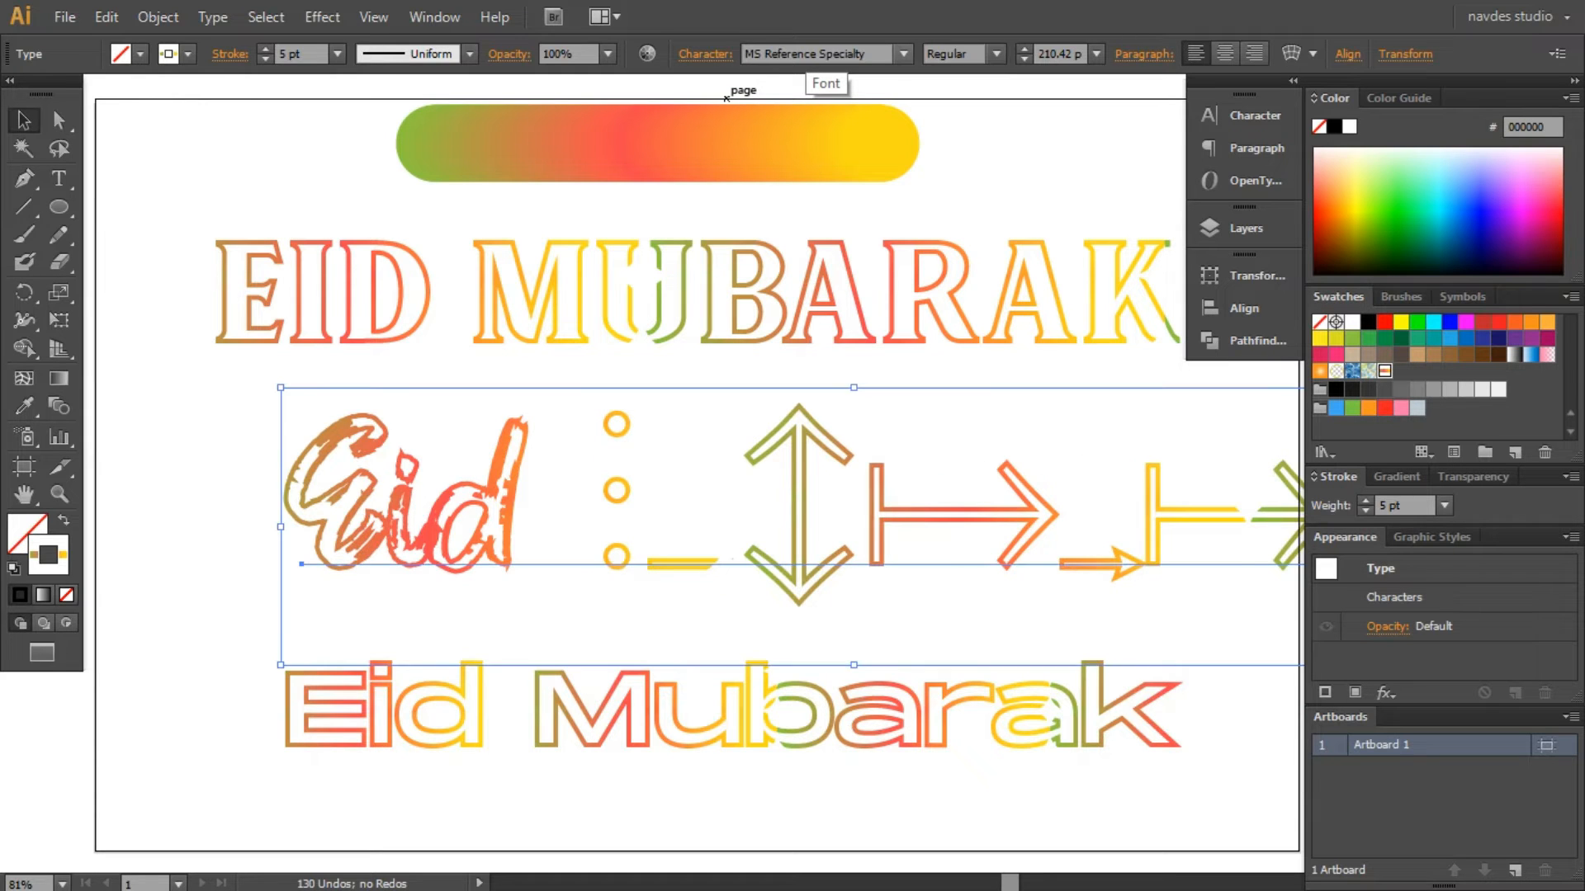
key("Up")
key("Up")
key("Up")
key("Up")
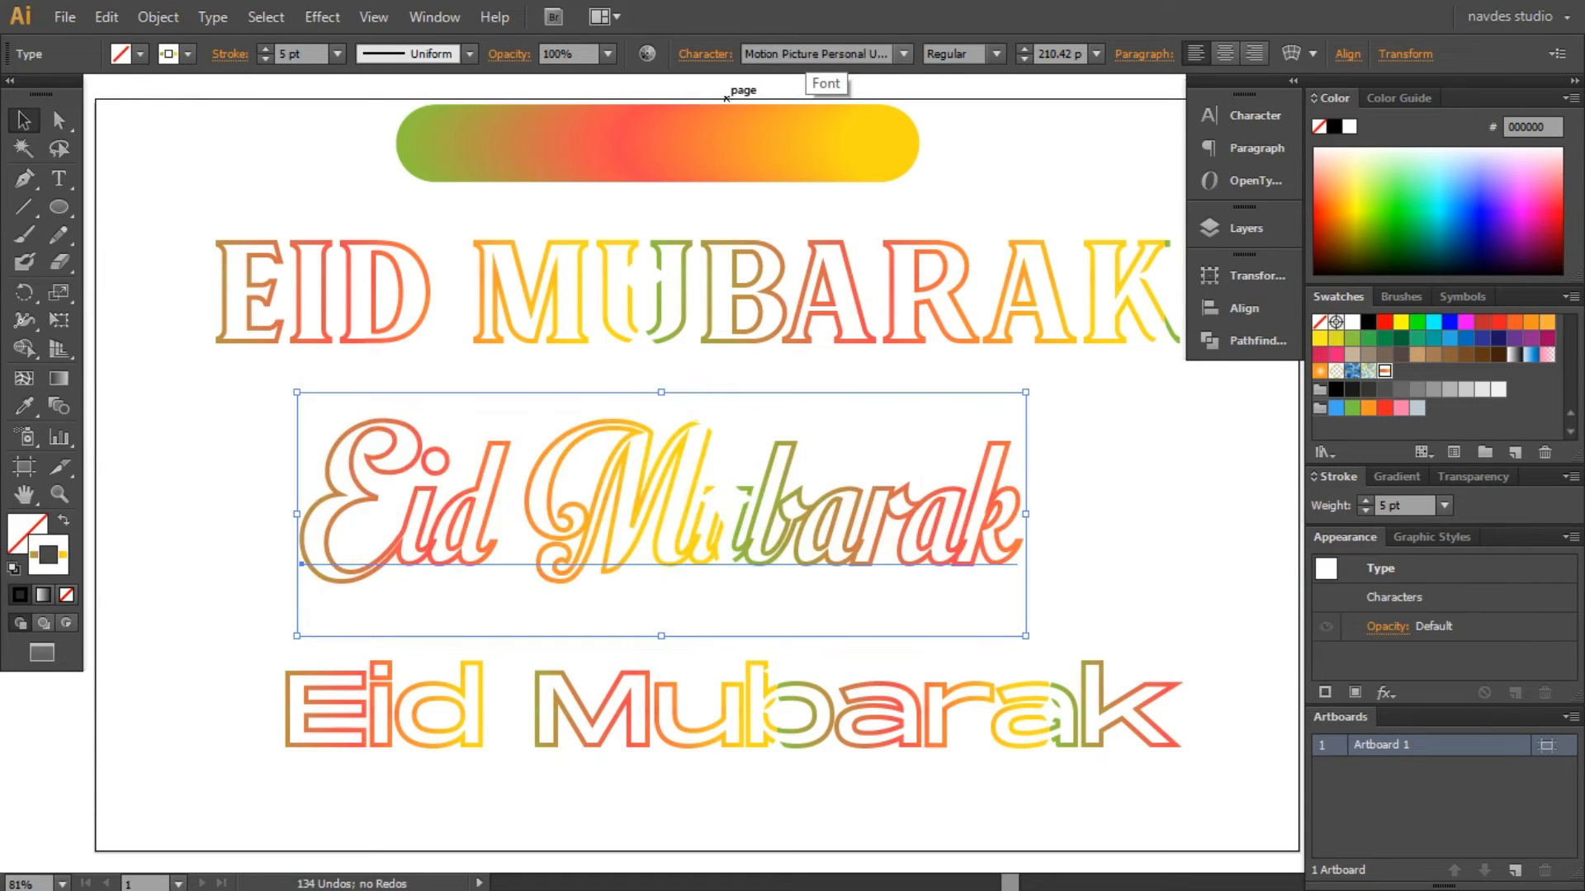
key("Up")
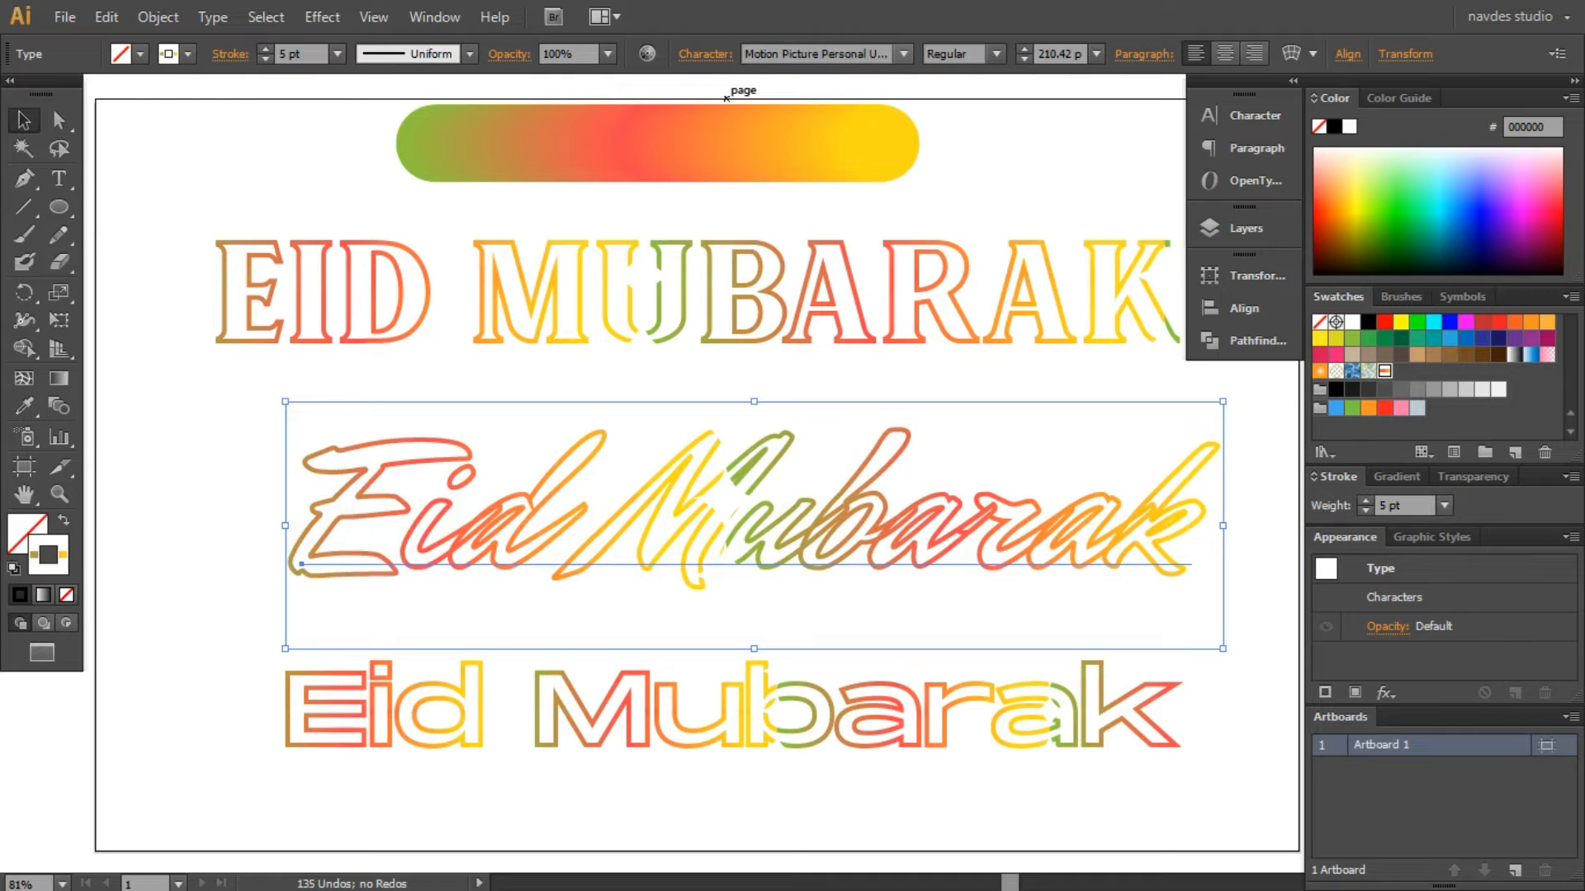
key("Up")
key("Up")
key("Up")
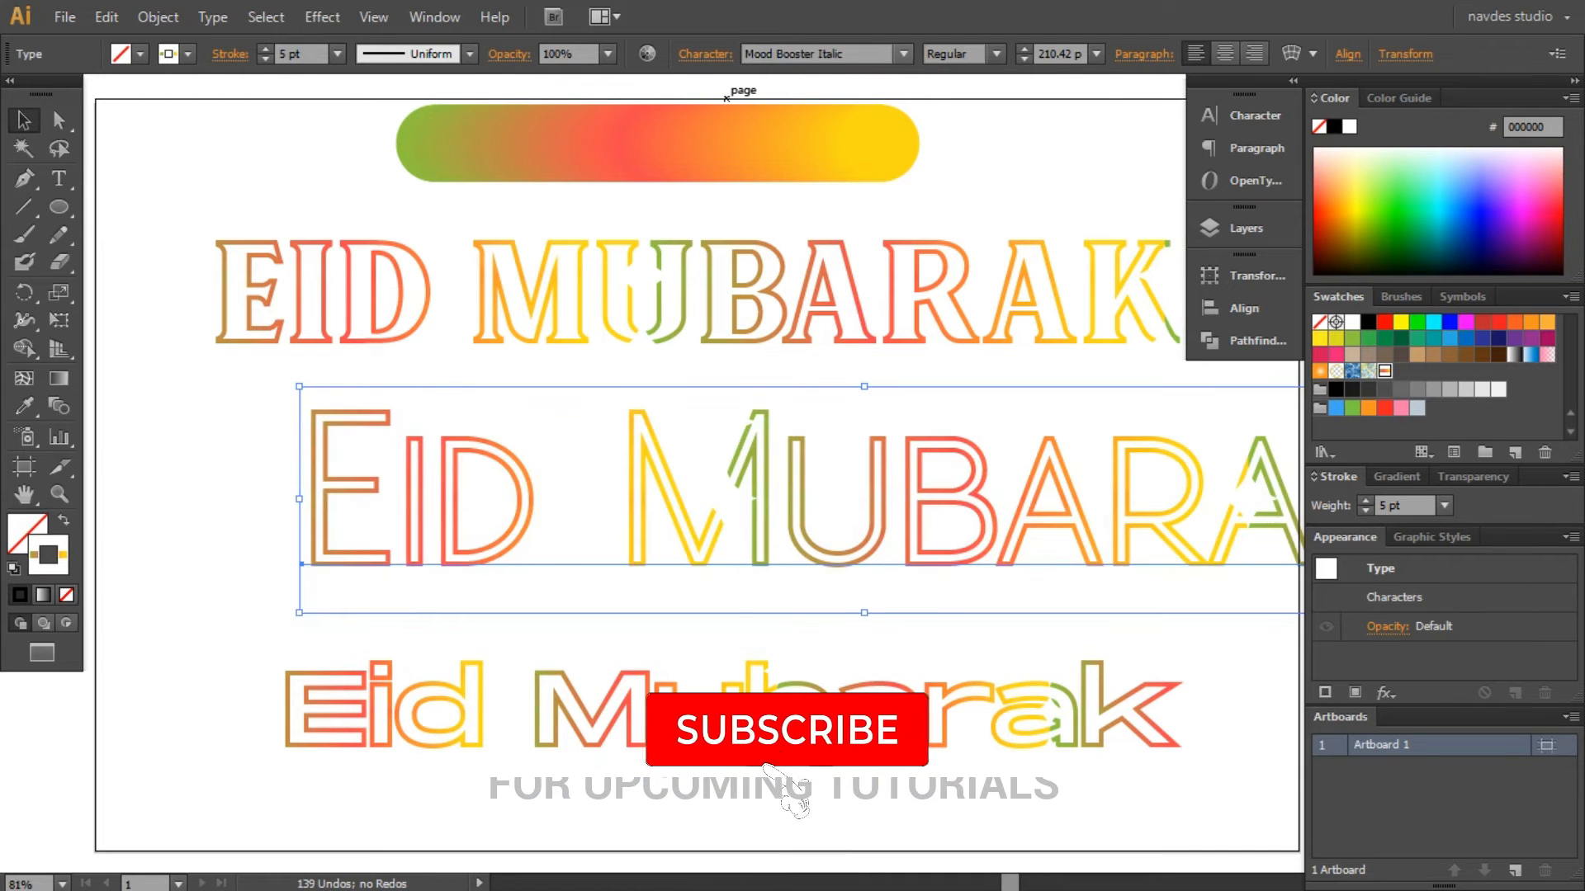
key("Up")
key("Up")
key("Up")
key("Up")
key("Up")
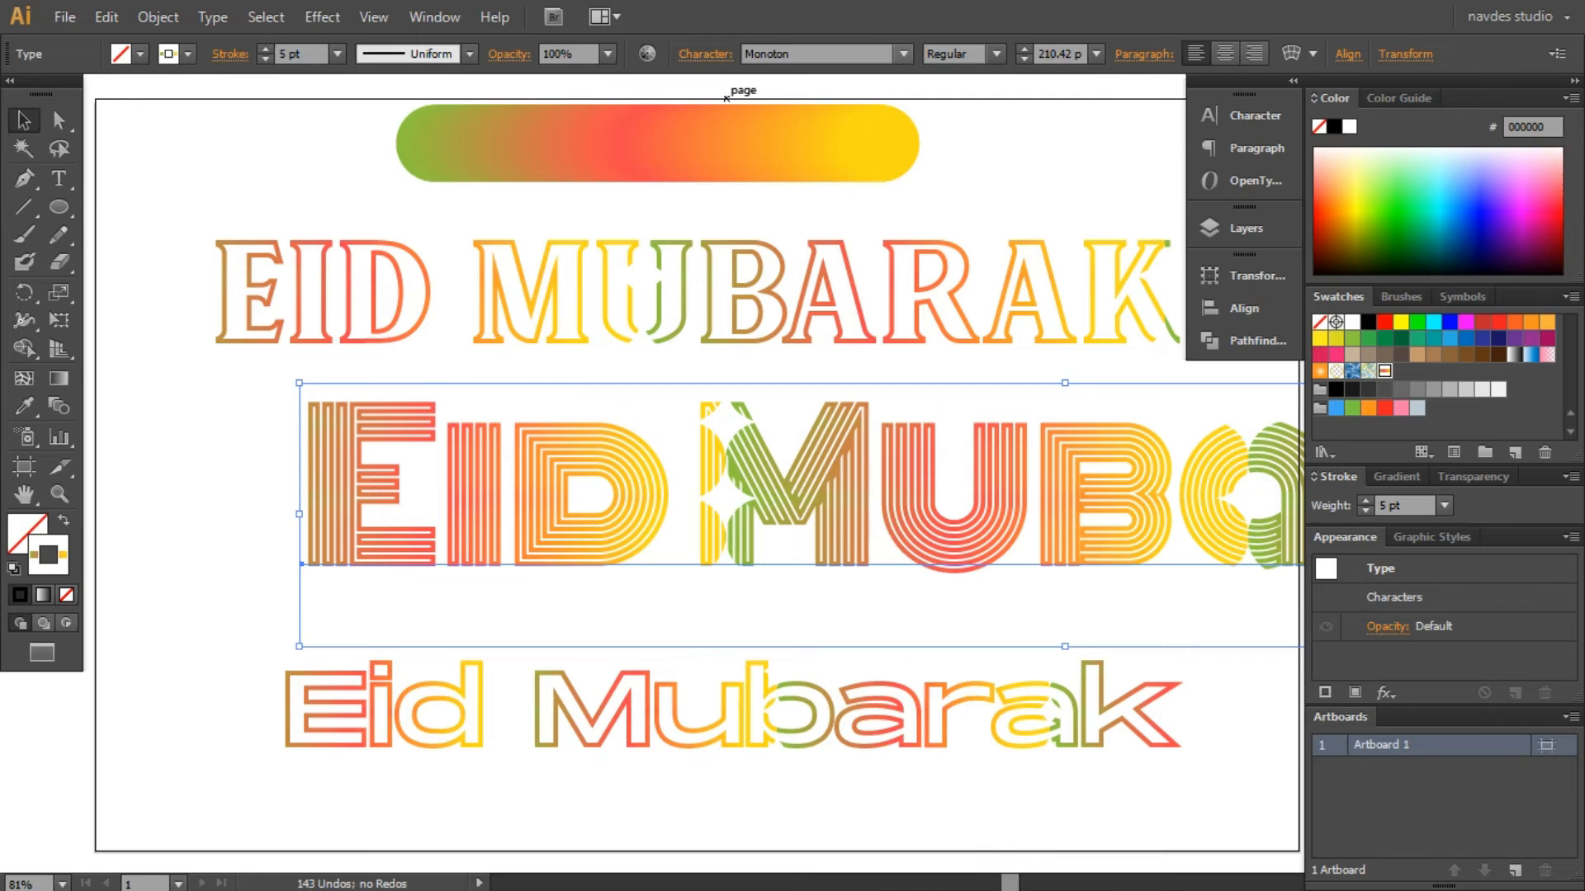
Scale the middle text line down to about 130.57 pt, centred between the other lines, and set its stroke weight to 3 pt
left_click_drag(813, 624, 664, 648)
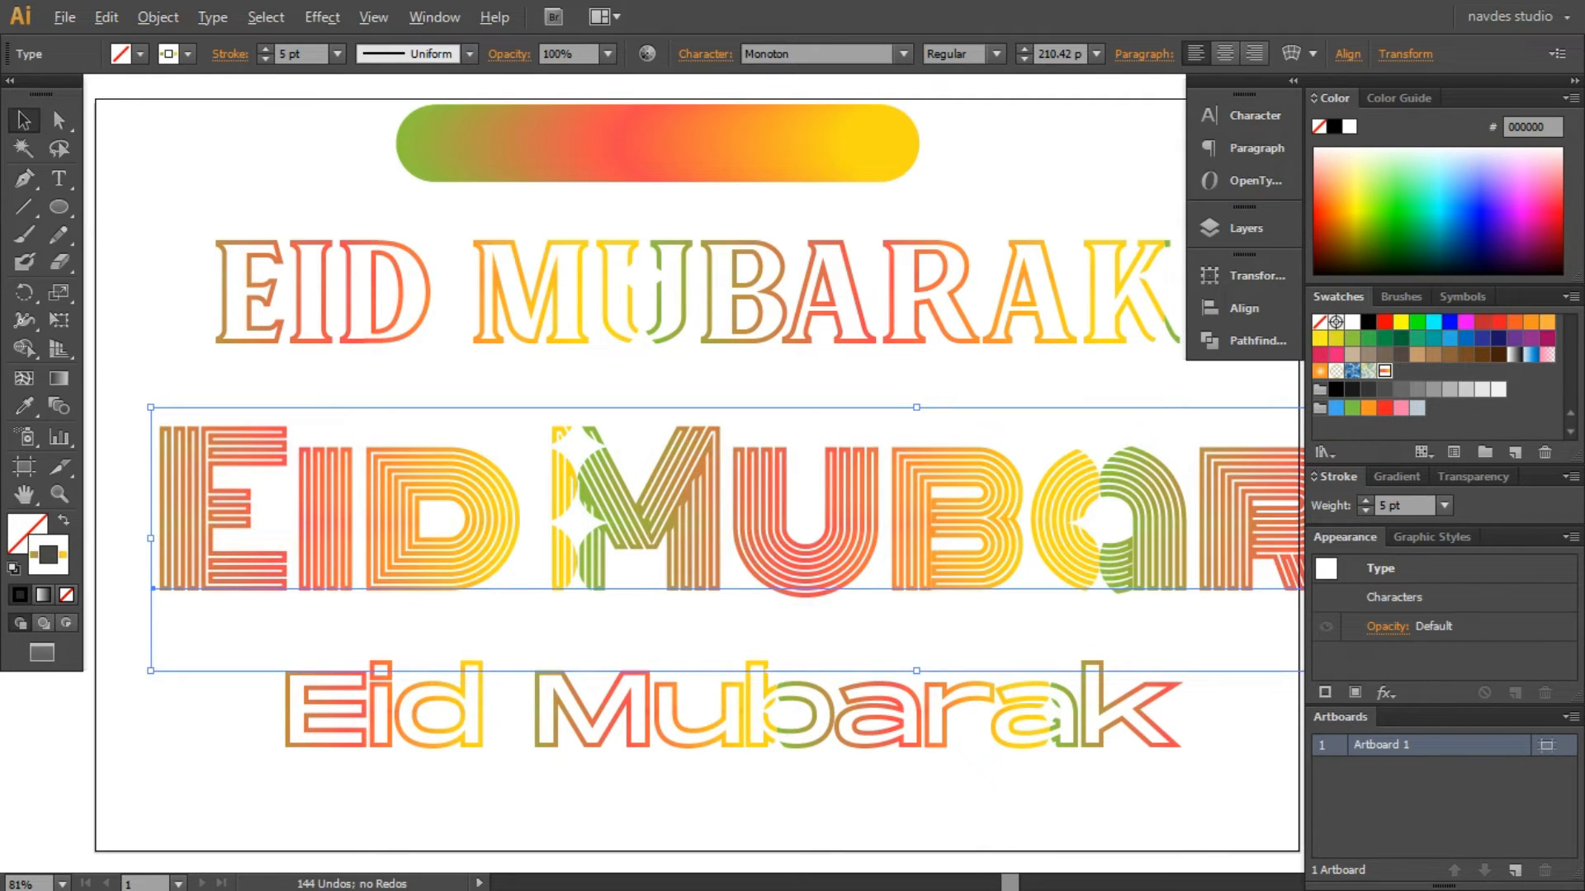
left_click_drag(150, 407, 553, 476)
left_click_drag(555, 563, 387, 563)
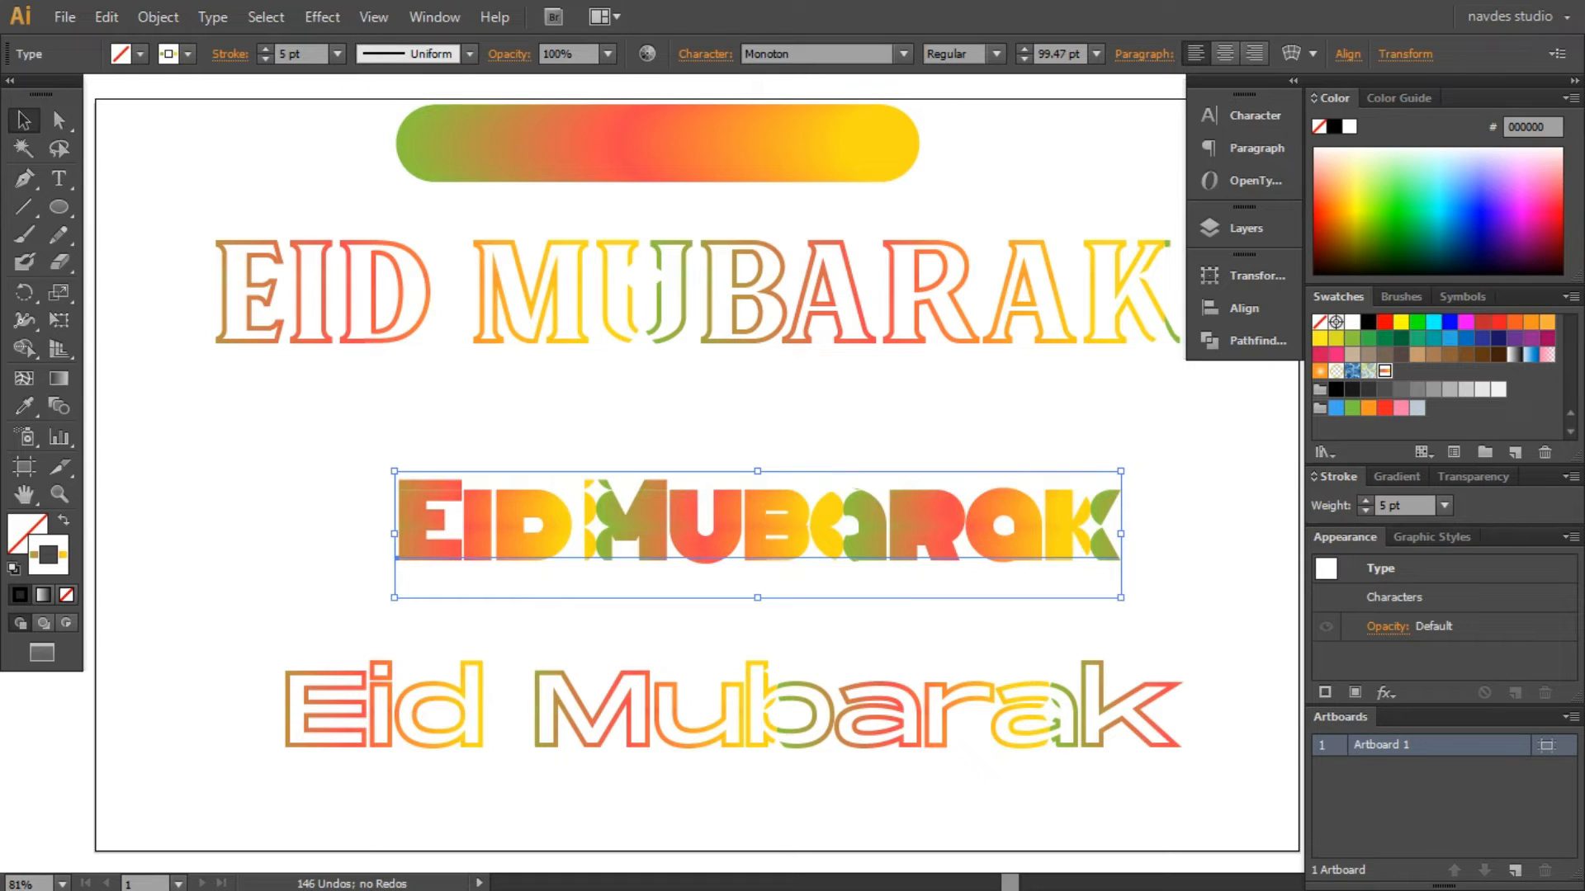
left_click_drag(394, 471, 280, 451)
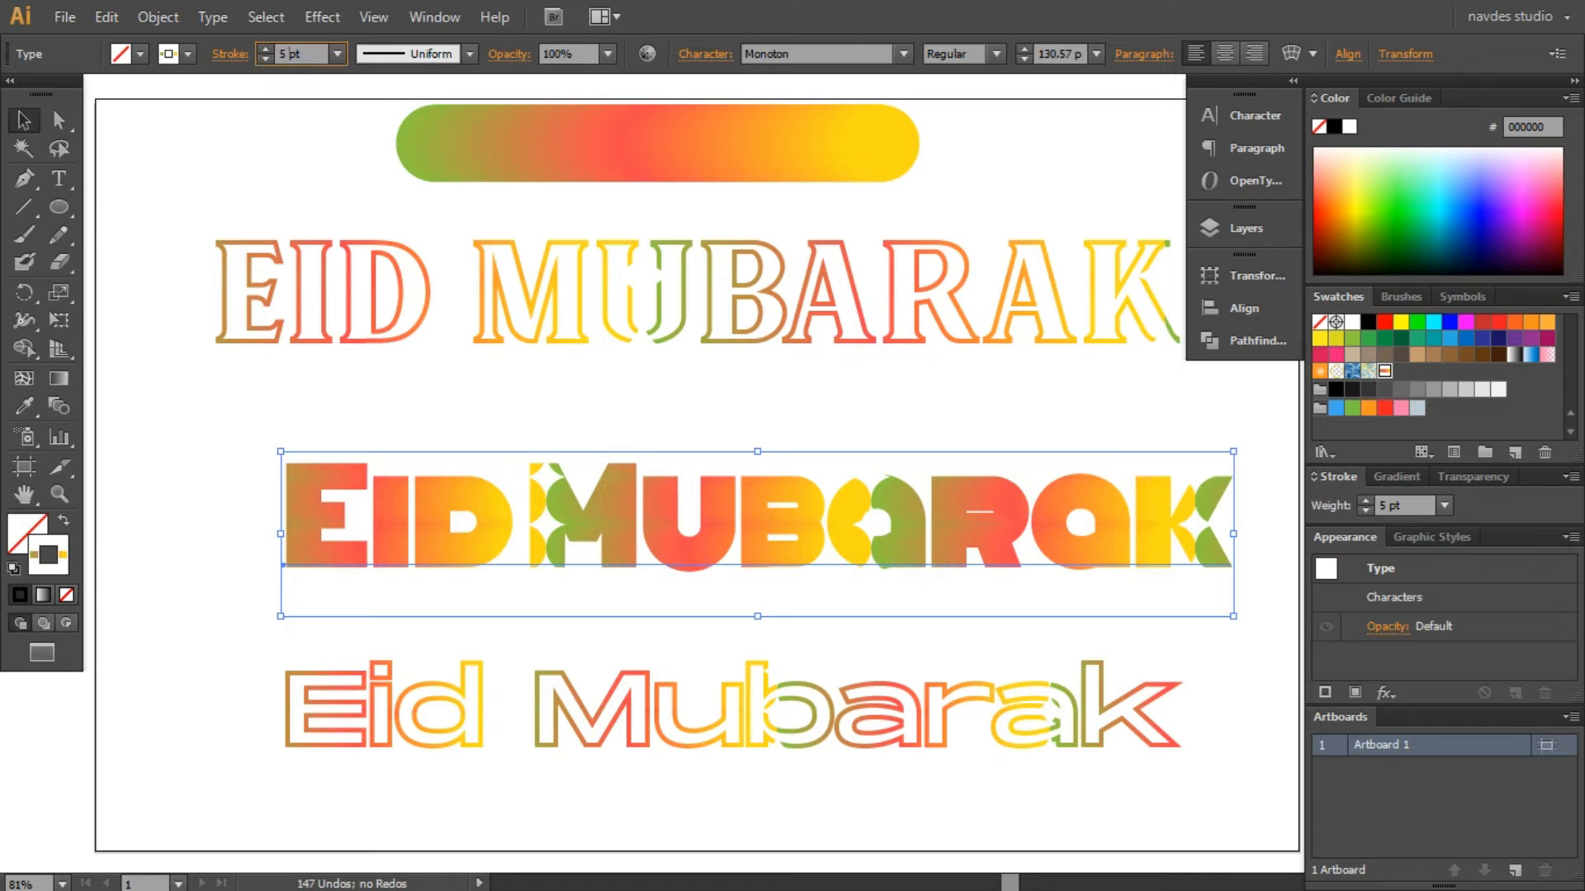
scroll(289, 54, "down", 2)
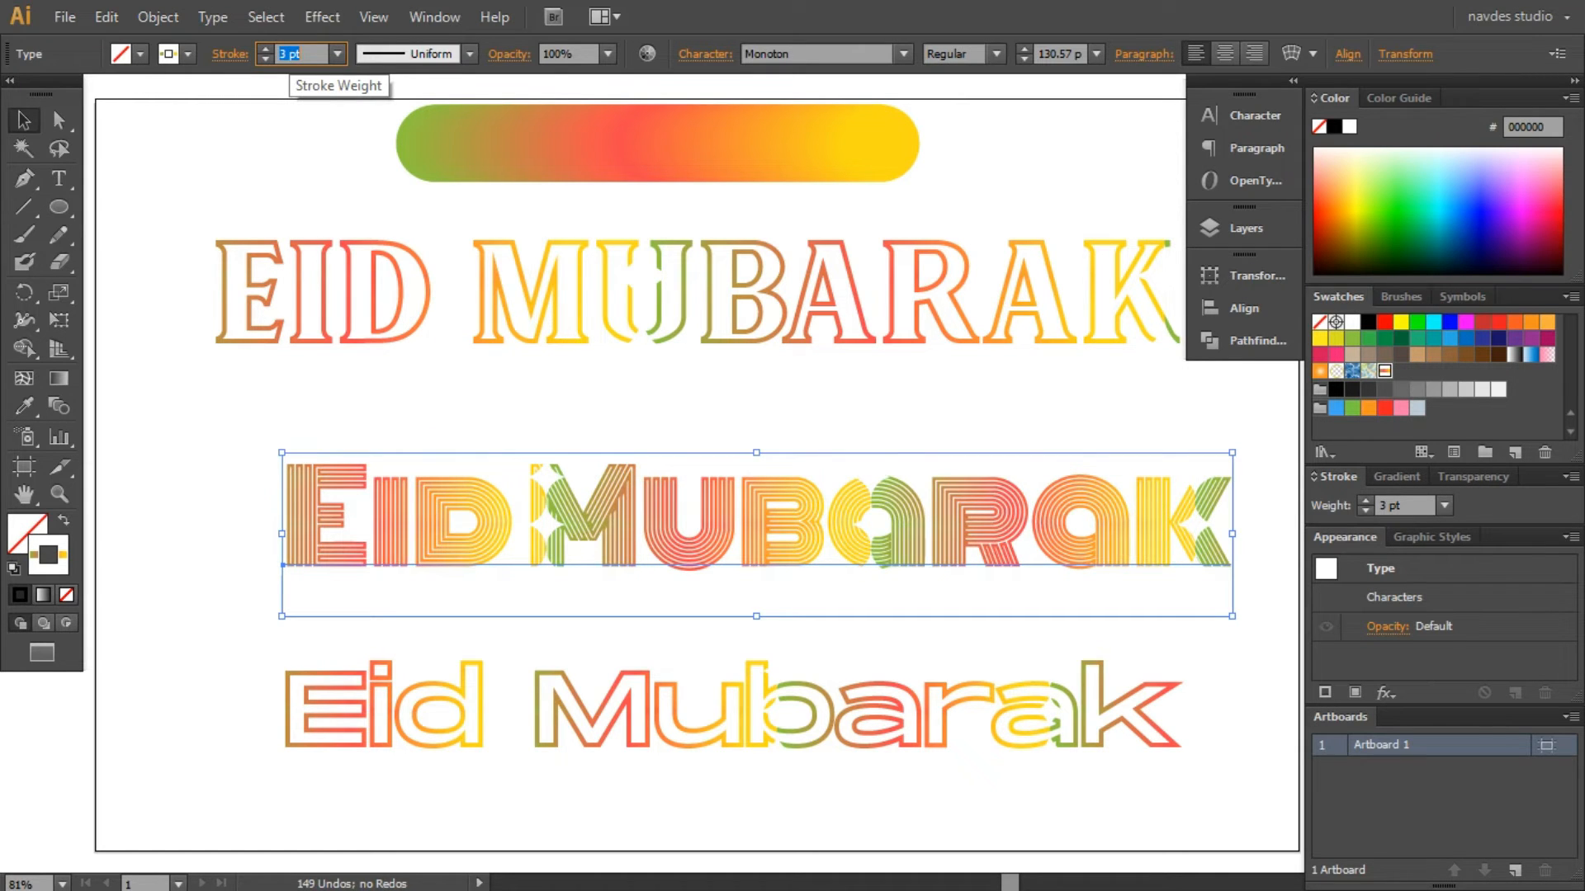
scroll(289, 53, "up", 1)
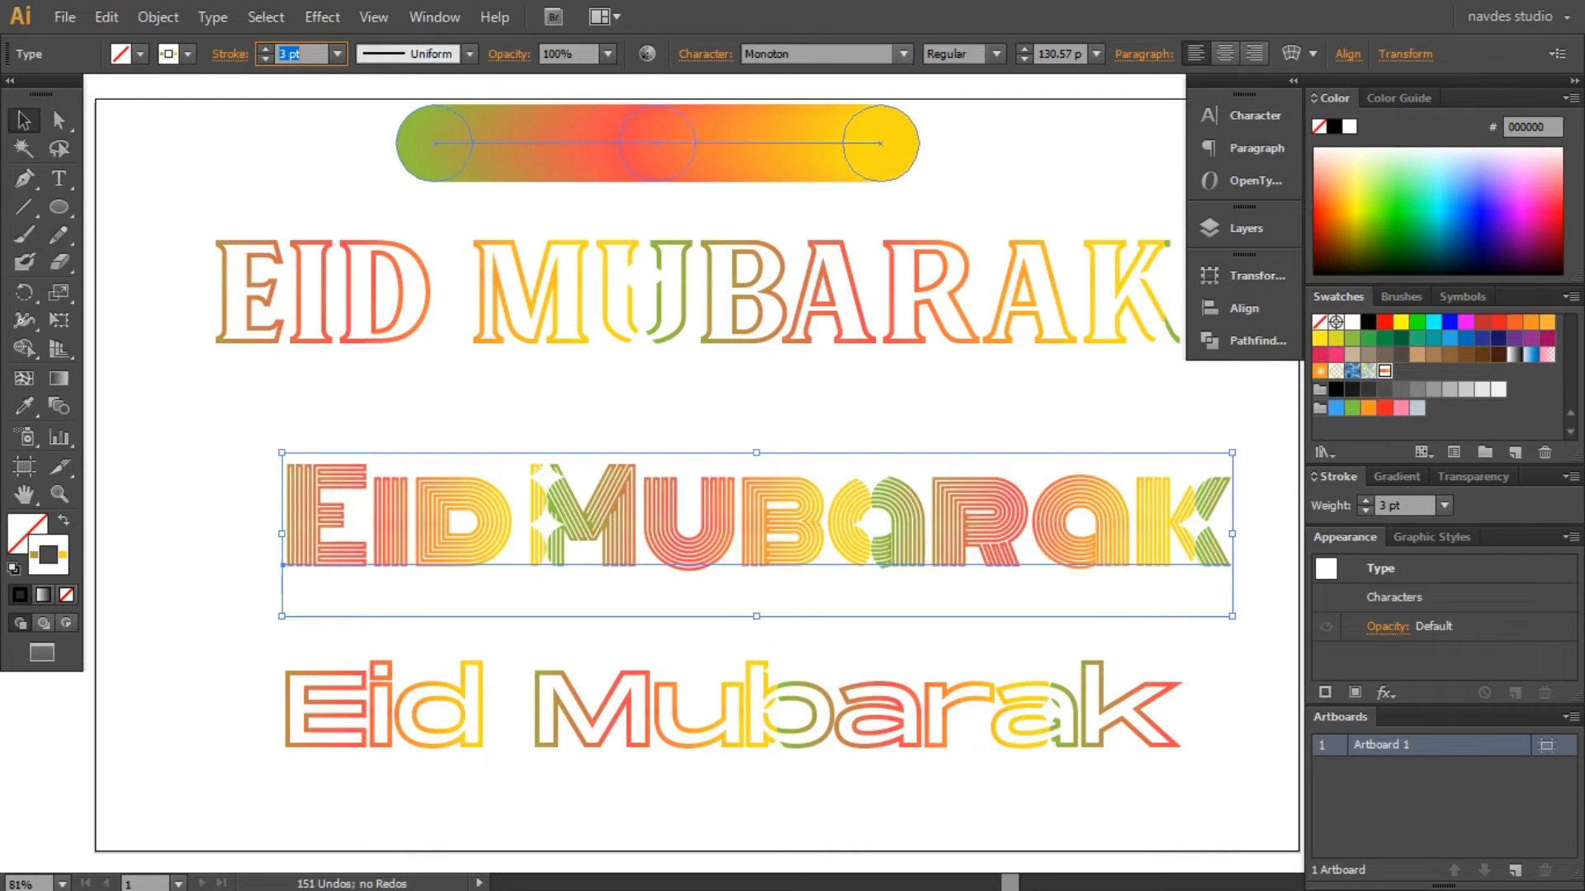
Set the middle text line's font to Montserrat Medium
left_click(813, 54)
type("Mont")
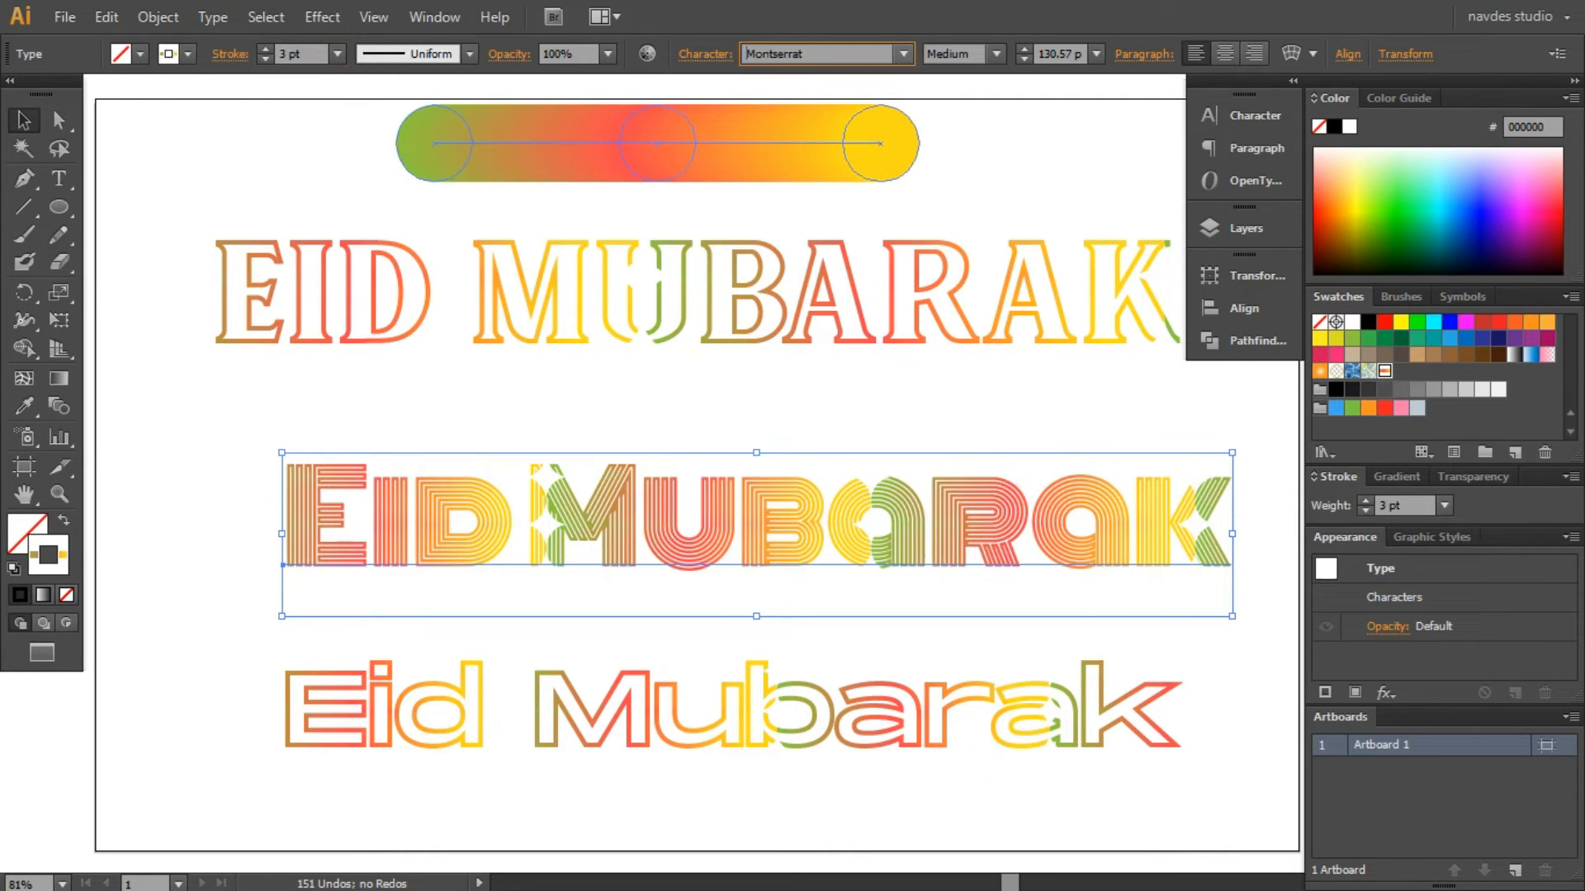
key("Return")
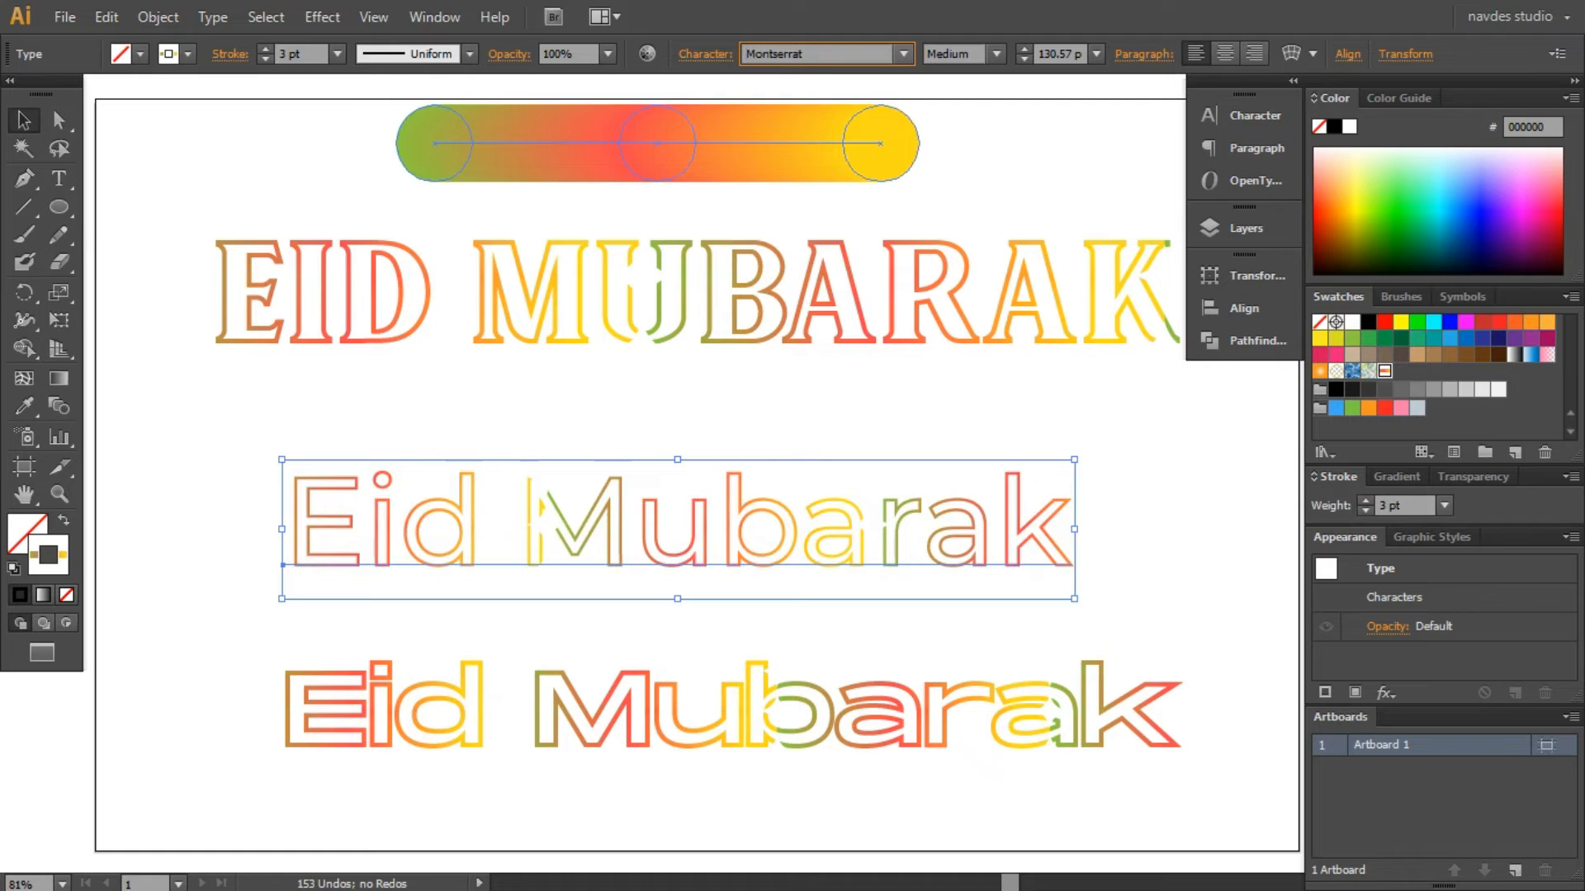
Try neighbouring fonts on the middle Eid Mubarak line, ending with the heavy style of Mont
key("Down")
key("Up")
key("Up")
key("Up")
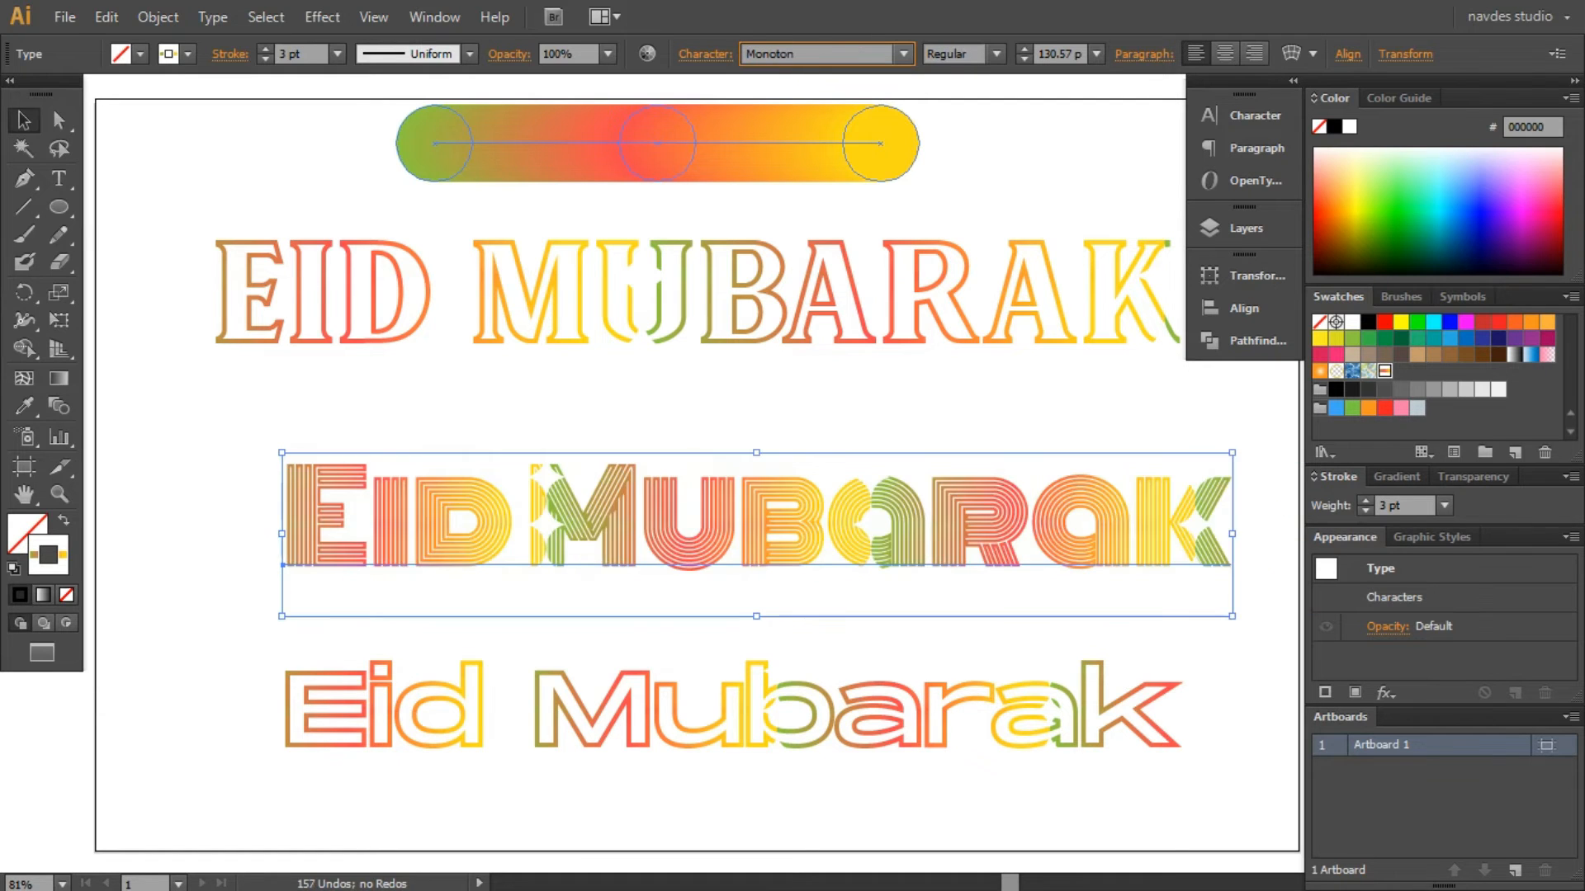
key("Down")
left_click(833, 402)
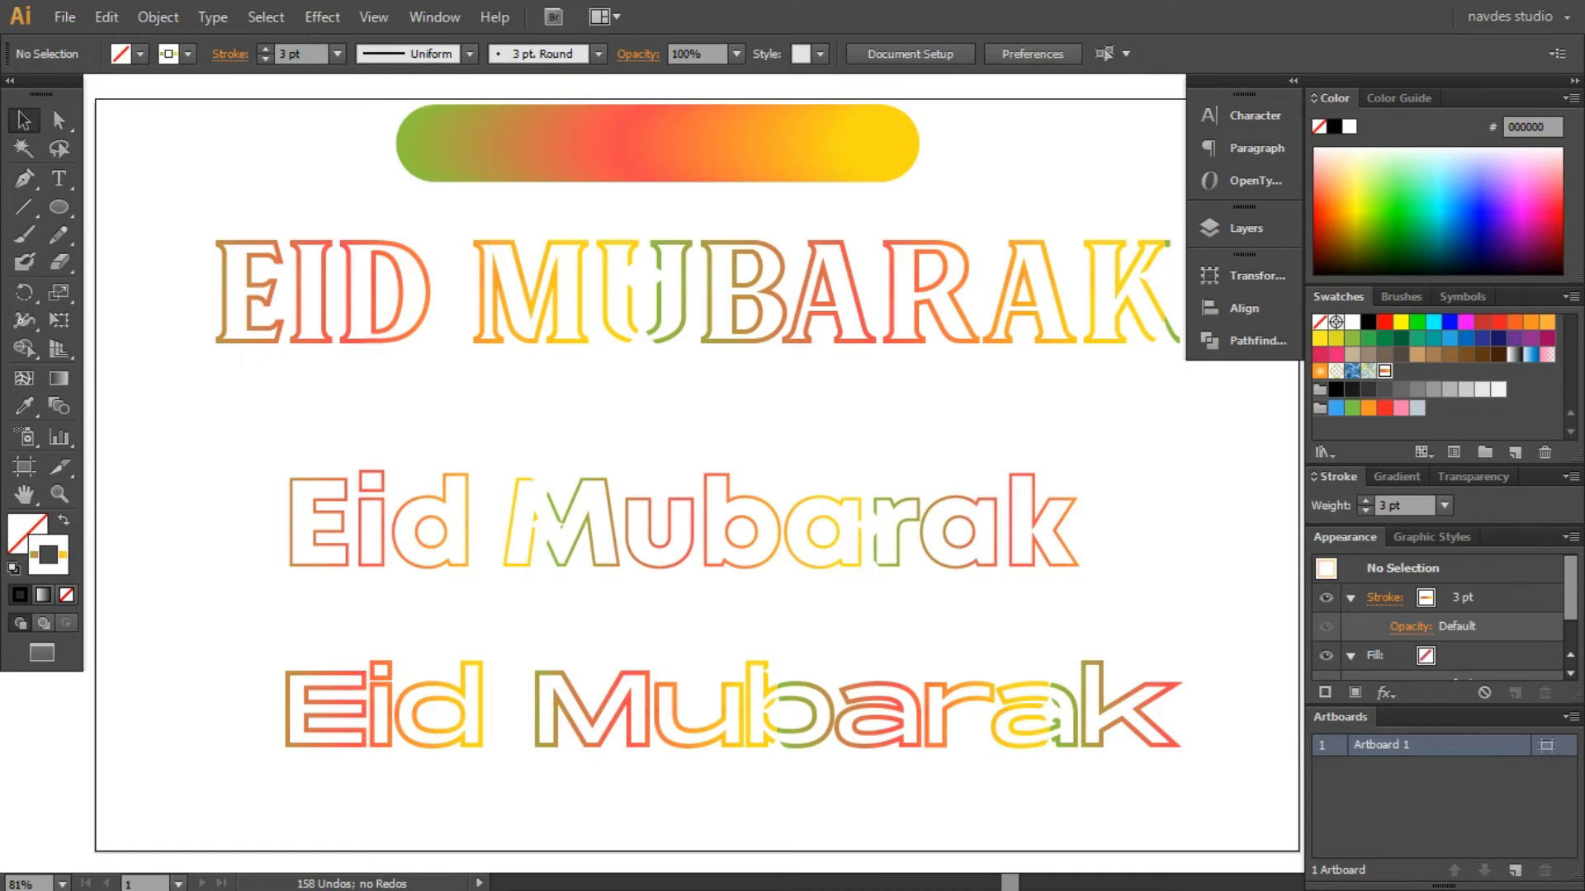
Draw a white rectangle without stroke over the whole artboard, placed behind the gradient bar and text lines
left_click(59, 207)
left_click(178, 205)
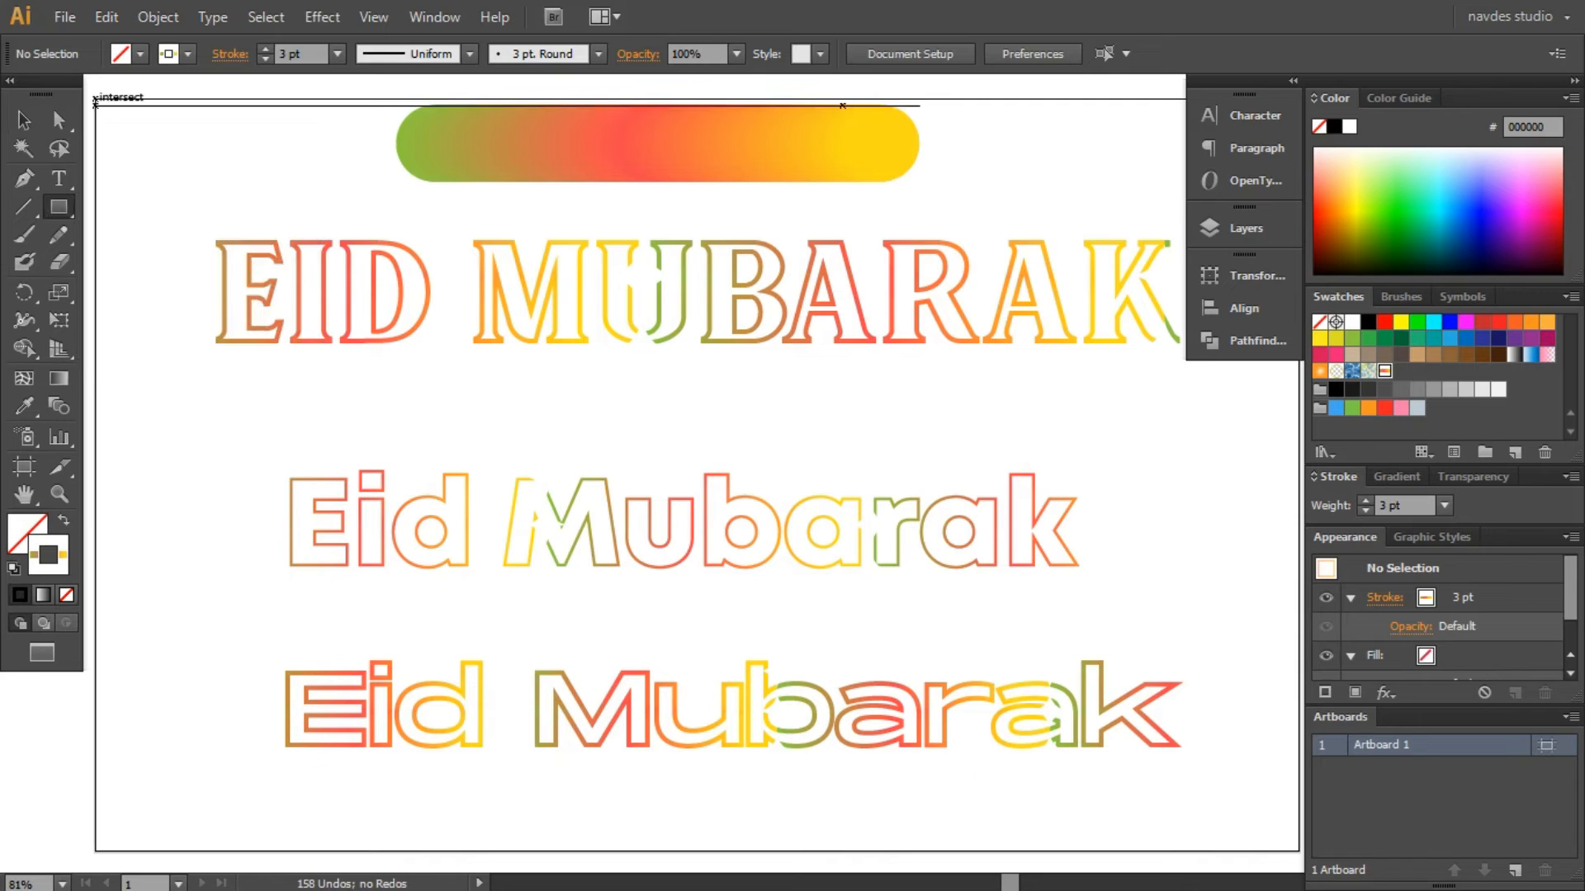
left_click_drag(95, 99, 1298, 851)
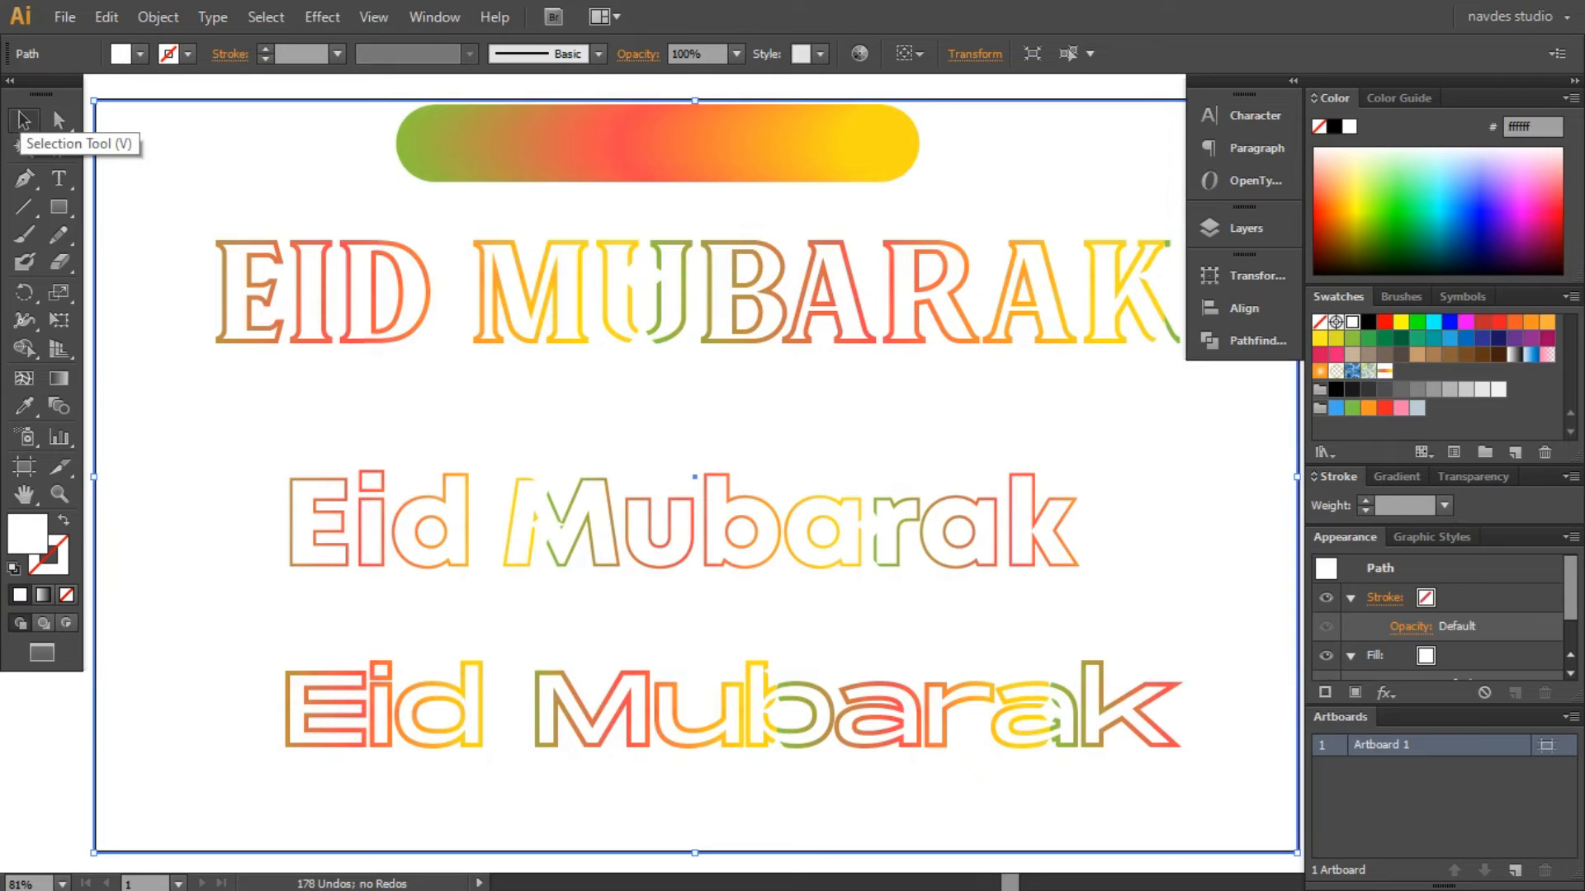
scroll(1072, 538, "down", 2)
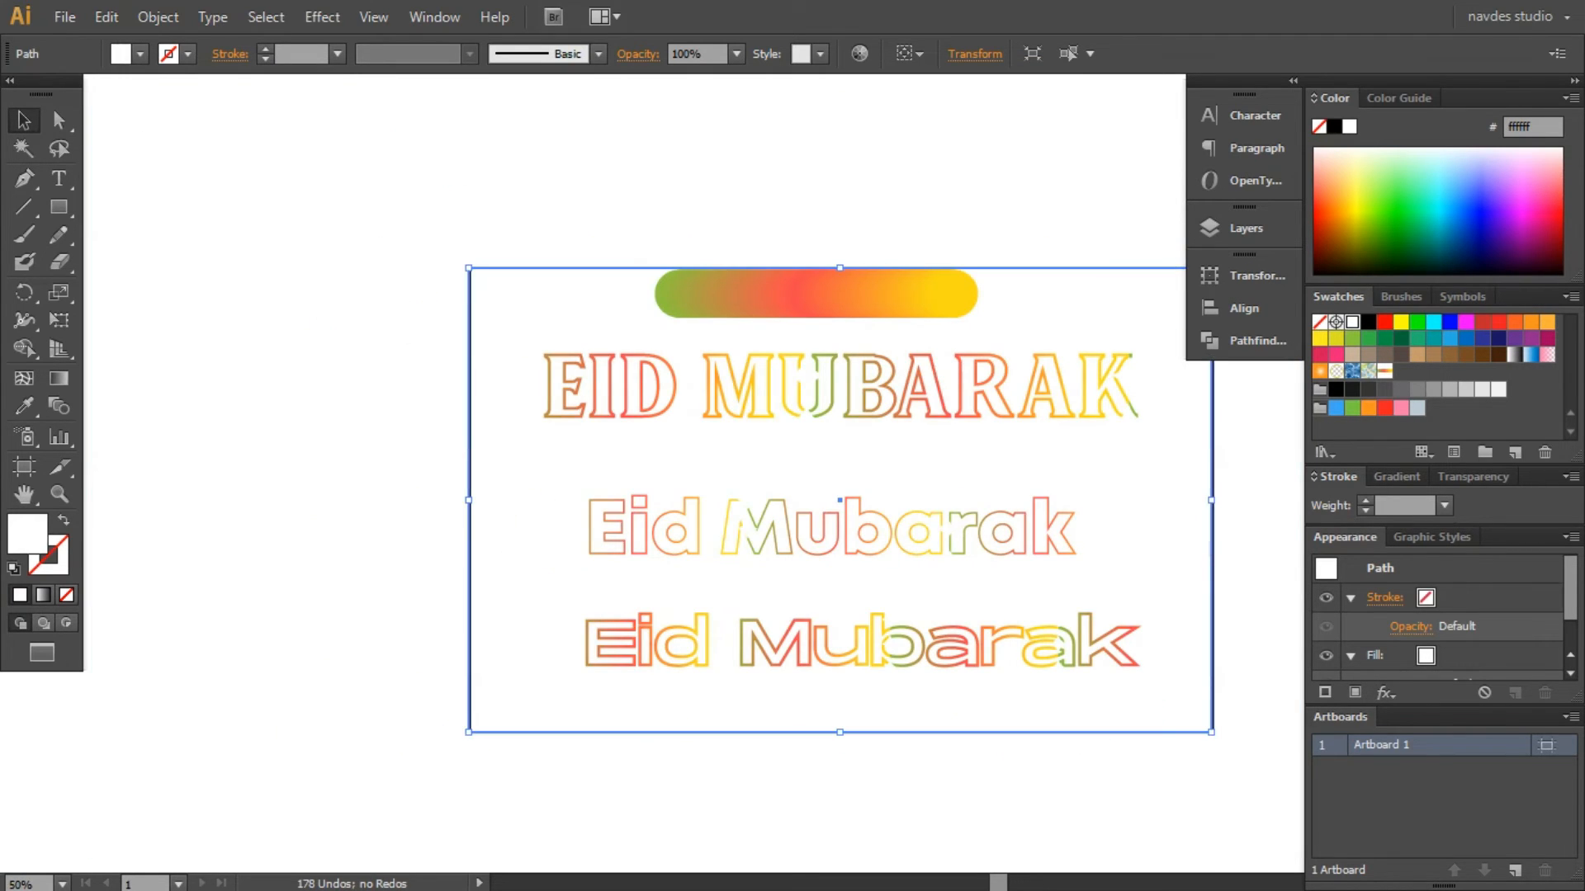
key("ctrl+shift+a")
Duplicate the third Eid Mubarak line onto the empty canvas to the right of the artboard
left_click_drag(991, 537, 782, 483)
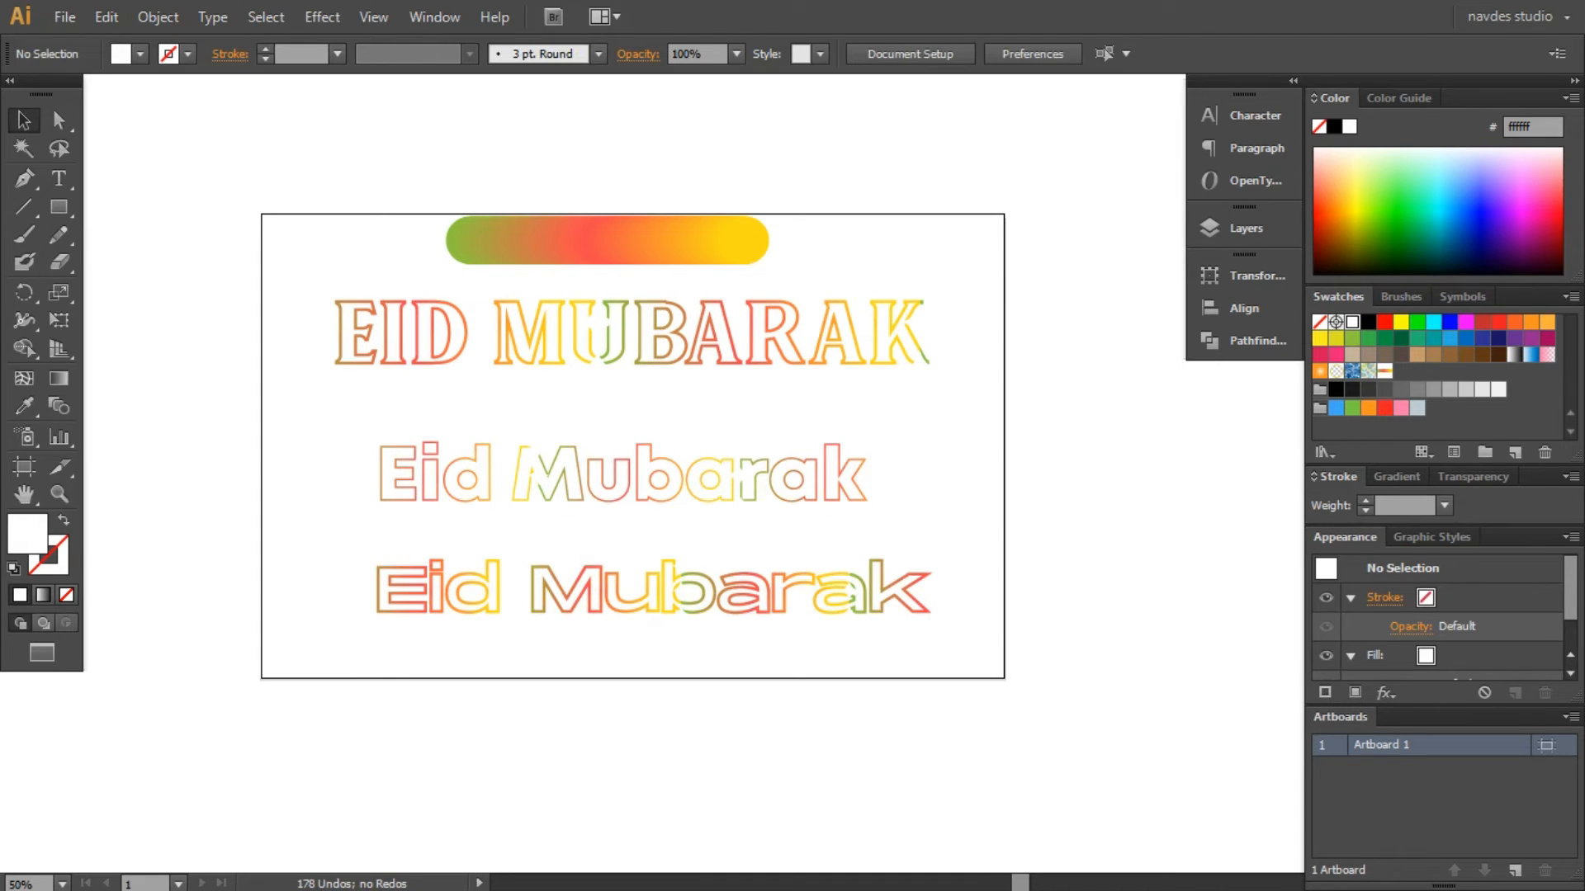
left_click_drag(776, 528, 597, 513)
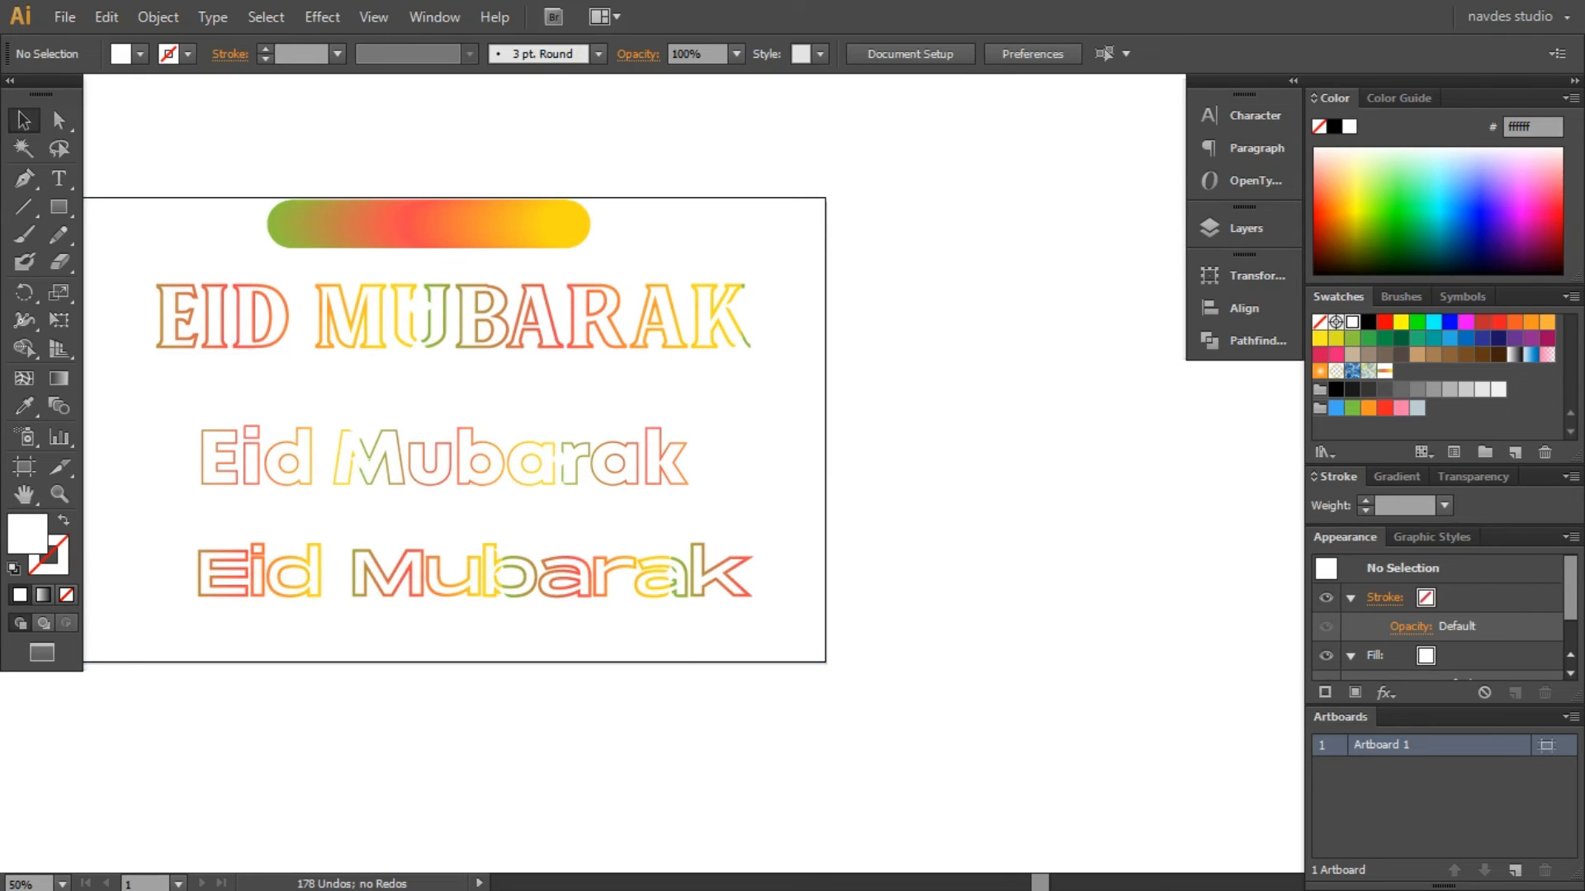
left_click(487, 575)
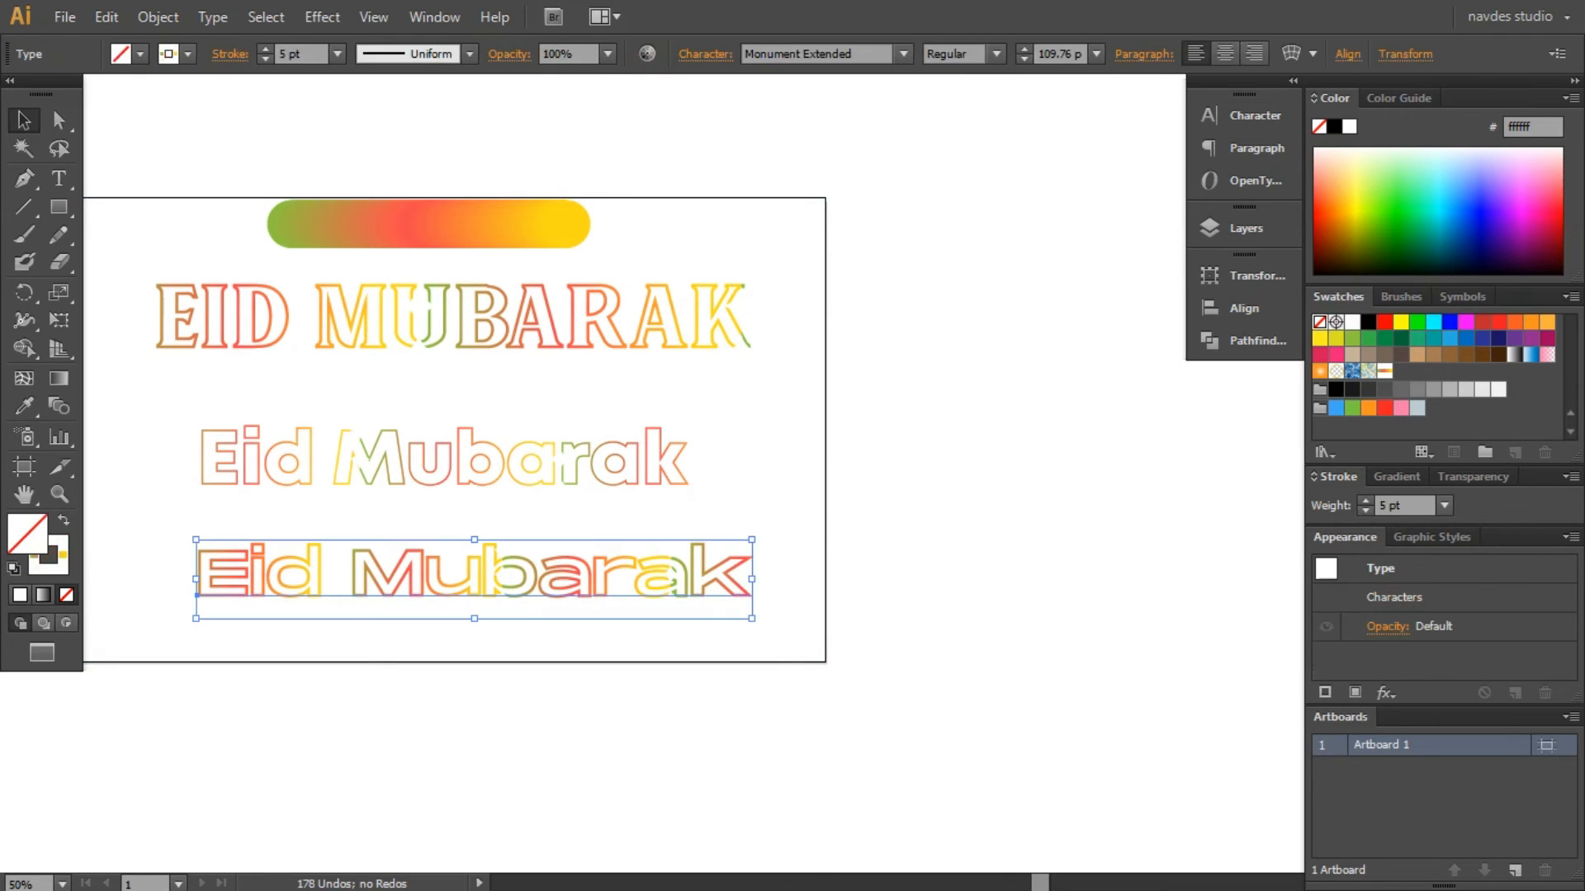
left_click_drag(448, 574, 931, 405)
left_click(899, 516)
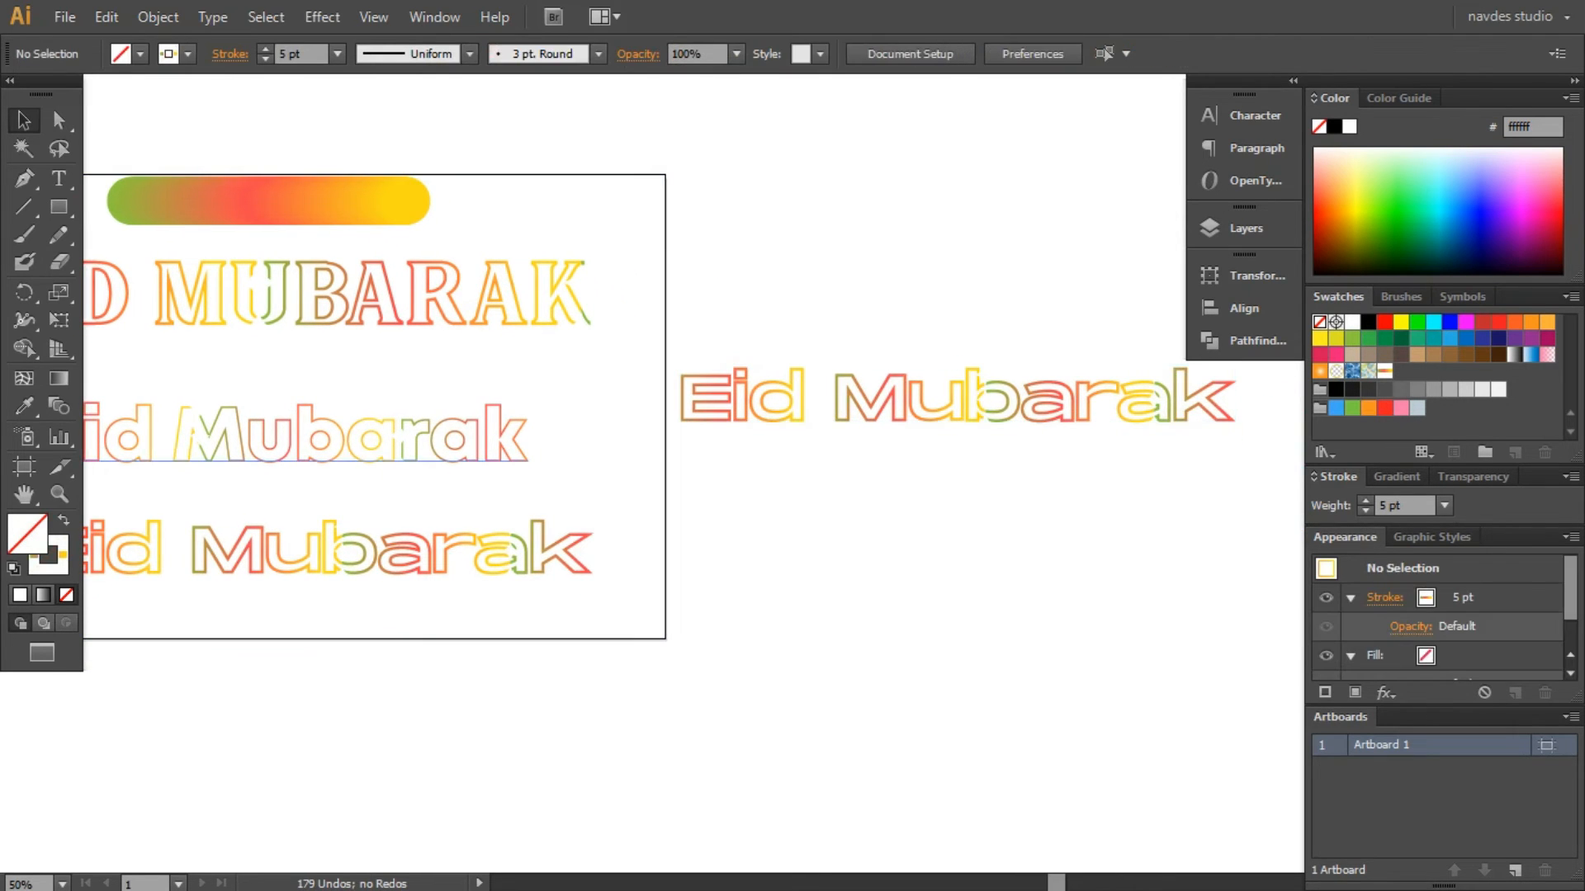
Duplicate the artboard's middle text line under the copy outside the artboard, and place another duplicate of it below
left_click_drag(492, 450, 1185, 460)
left_click(1110, 532)
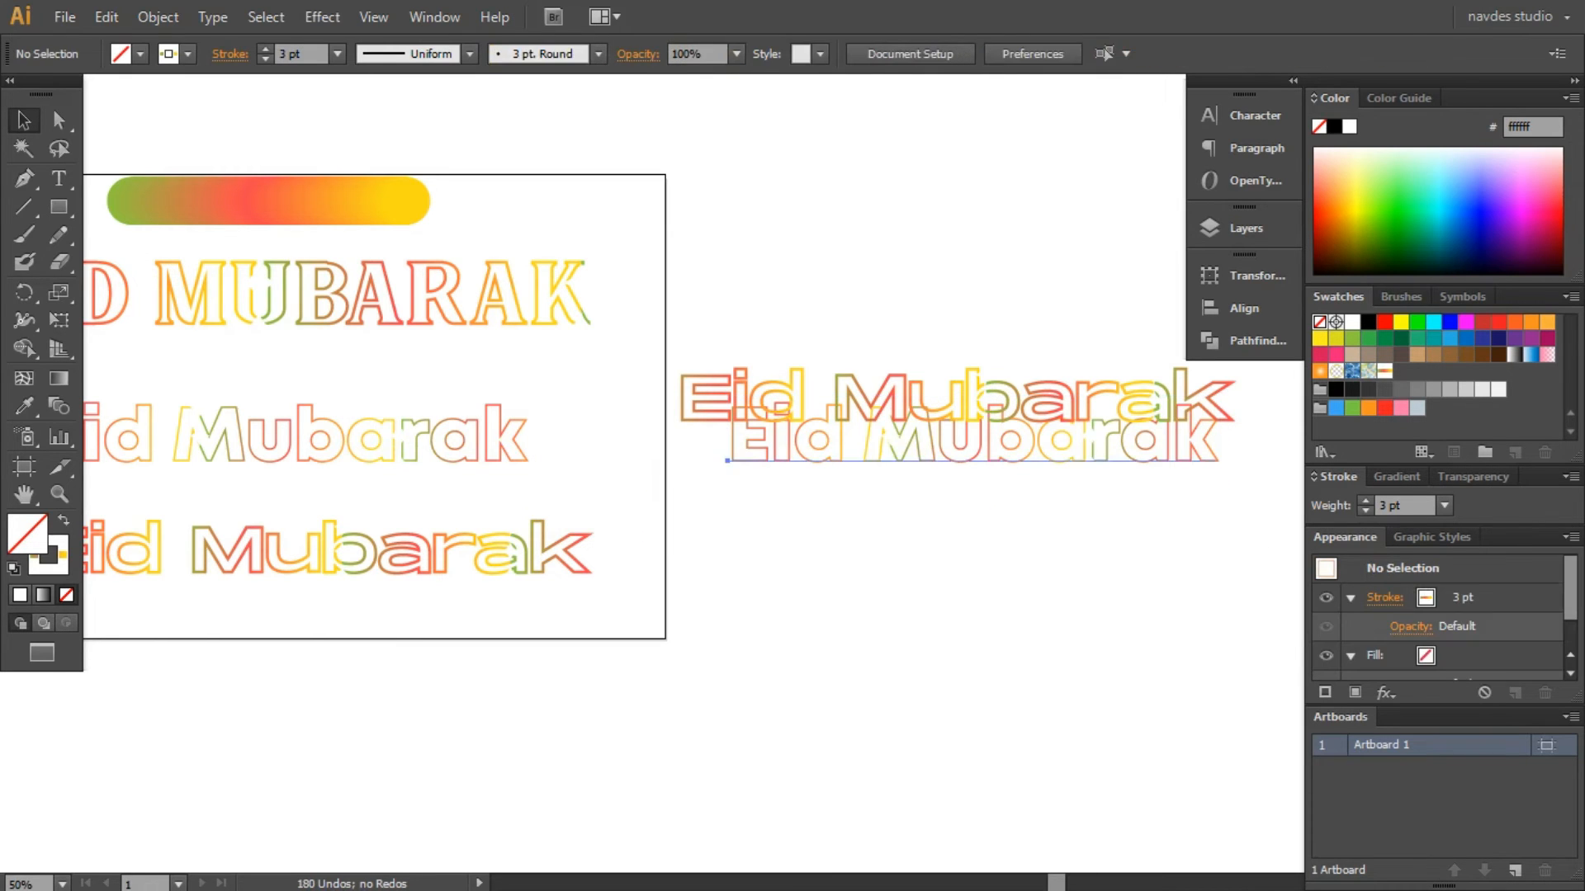
left_click_drag(1012, 443, 1019, 621)
key("ctrl+shift+a")
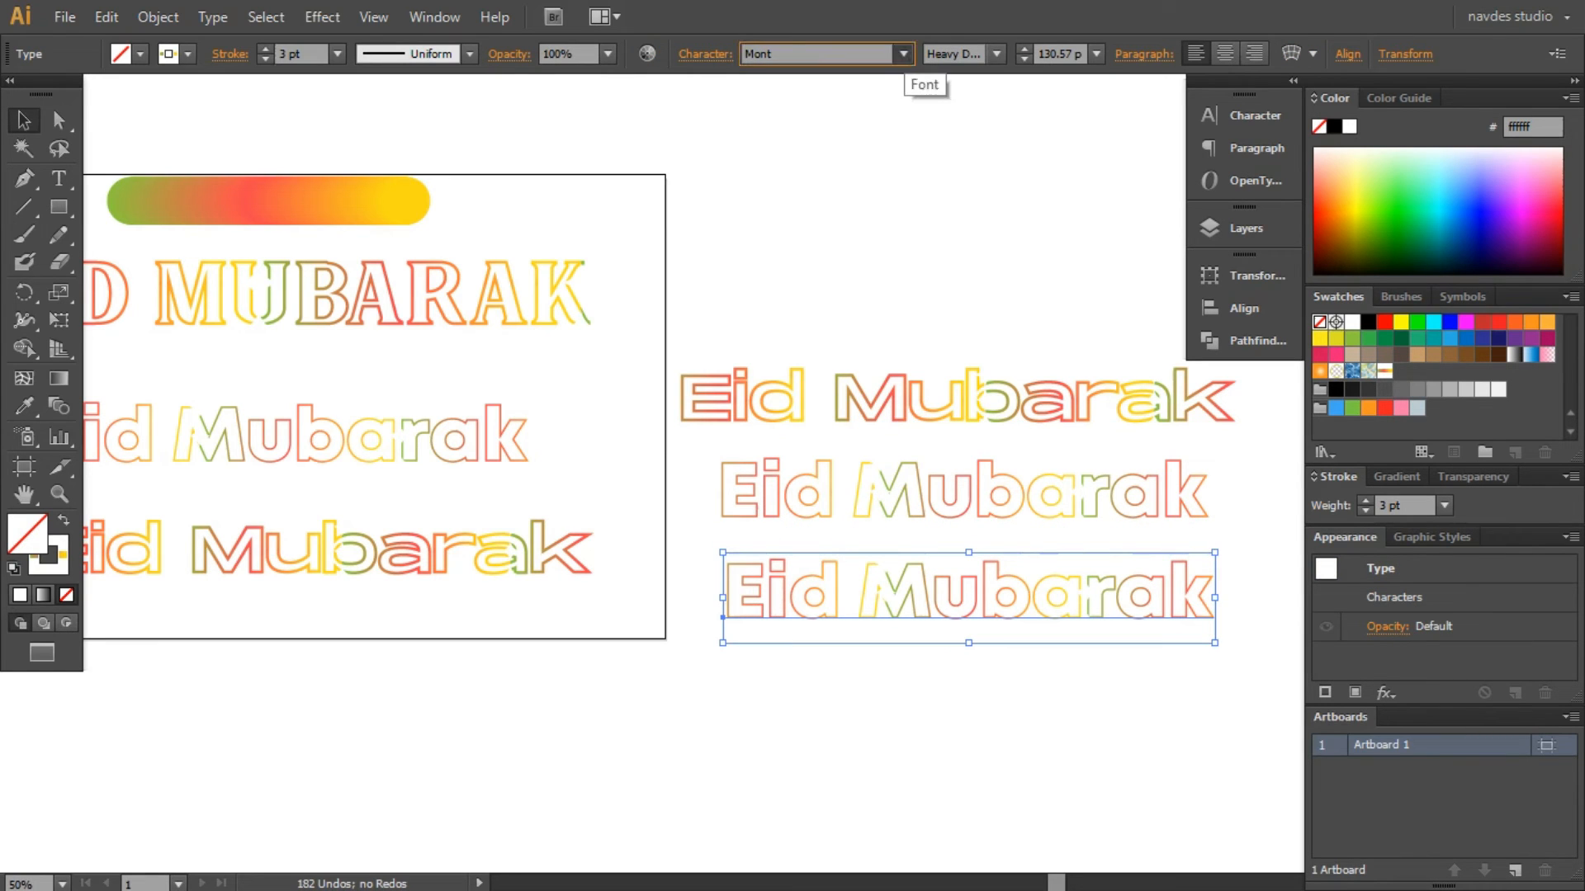
Try several fonts on the lowest text copy outside the artboard, starting from moderna and ending with Mister Earl BT
left_click(903, 55)
type("moderna")
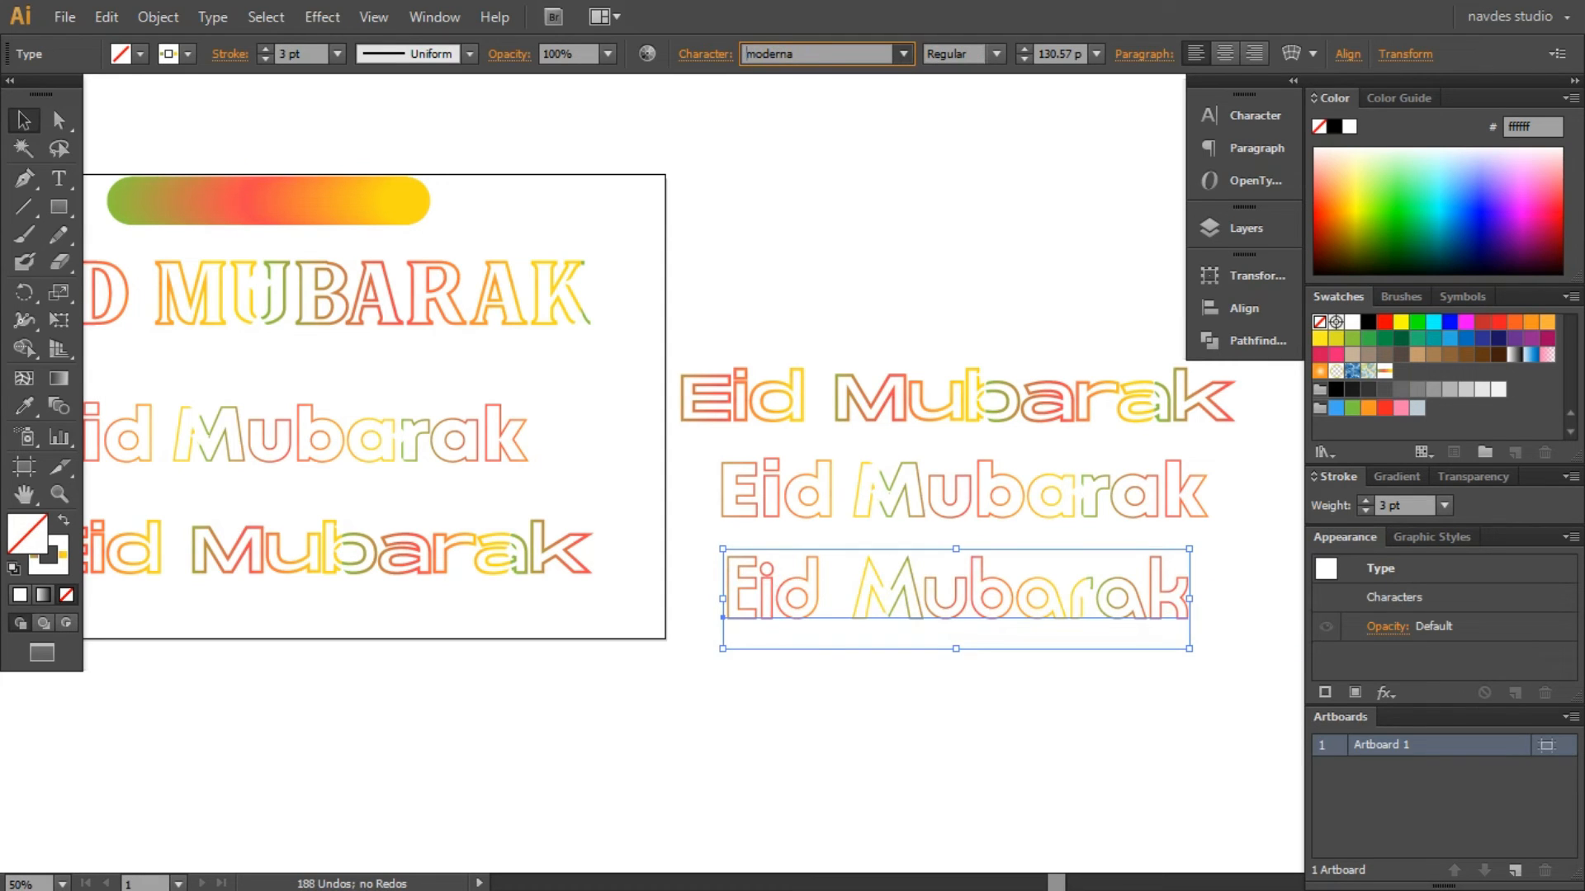
key("Up")
key("Up")
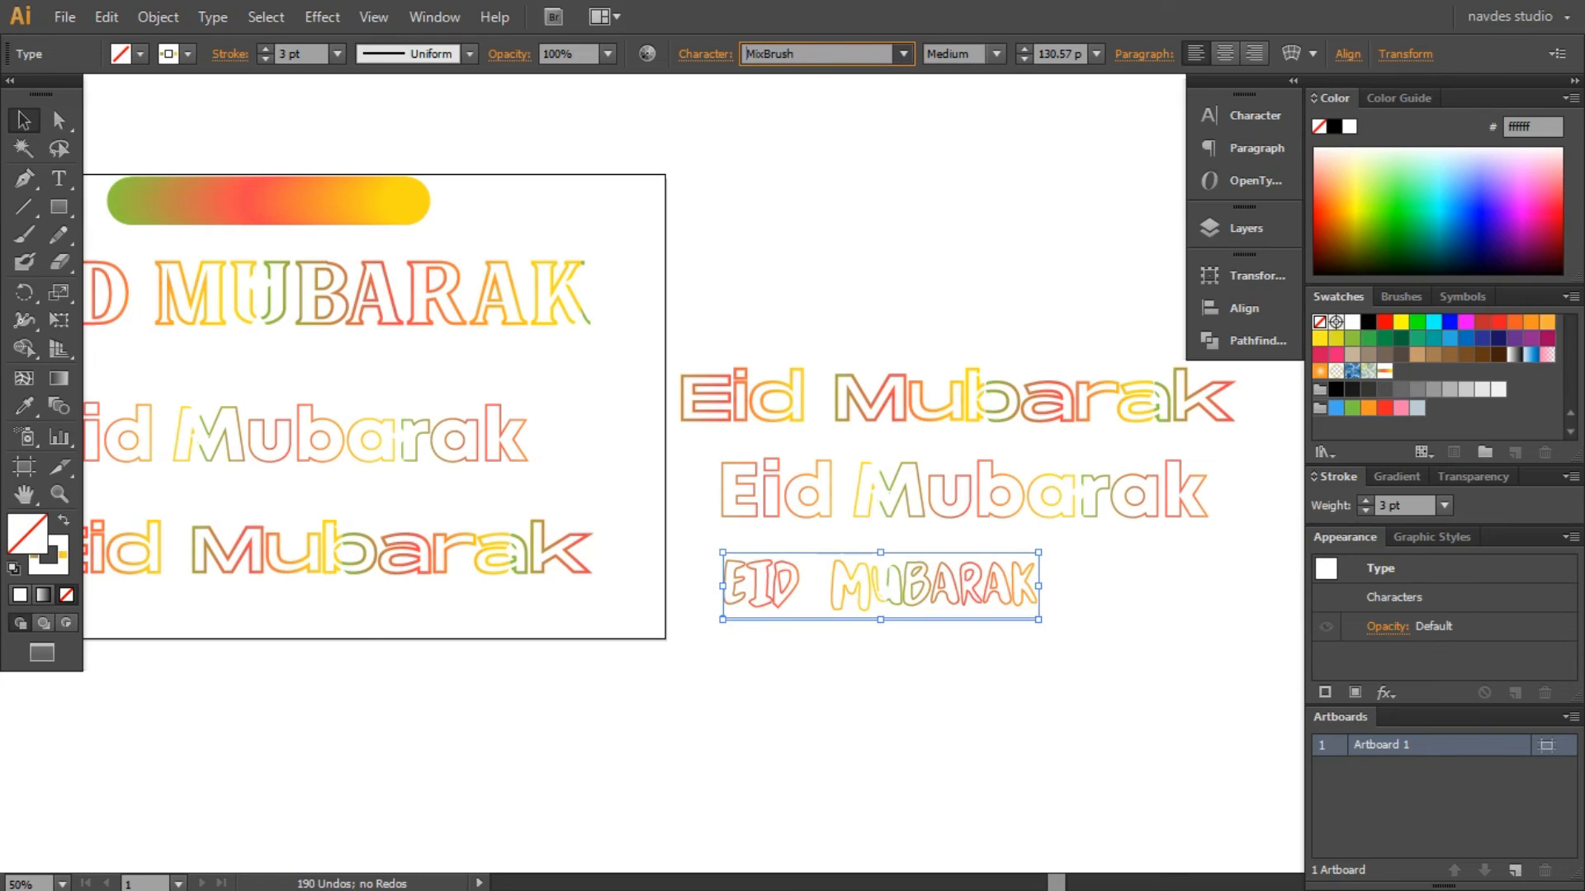
key("Up")
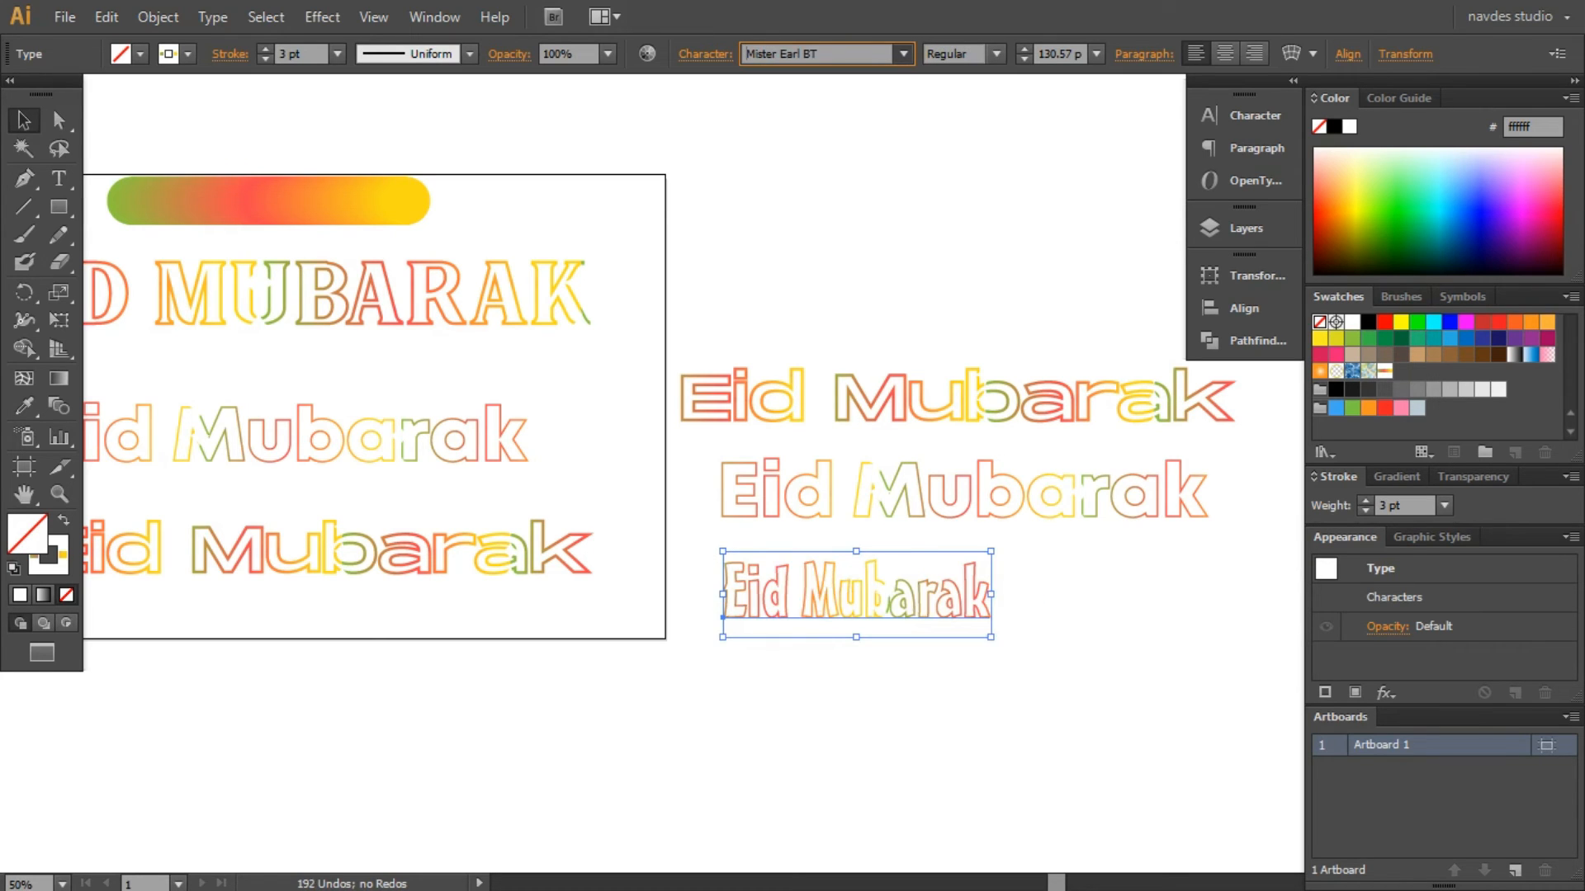
key("Down")
key("Up")
left_click(1065, 652)
Centre the Mister Earl BT line under the copies above it and duplicate it directly below
left_click_drag(976, 590, 990, 685)
left_click(1143, 551, "ctrl")
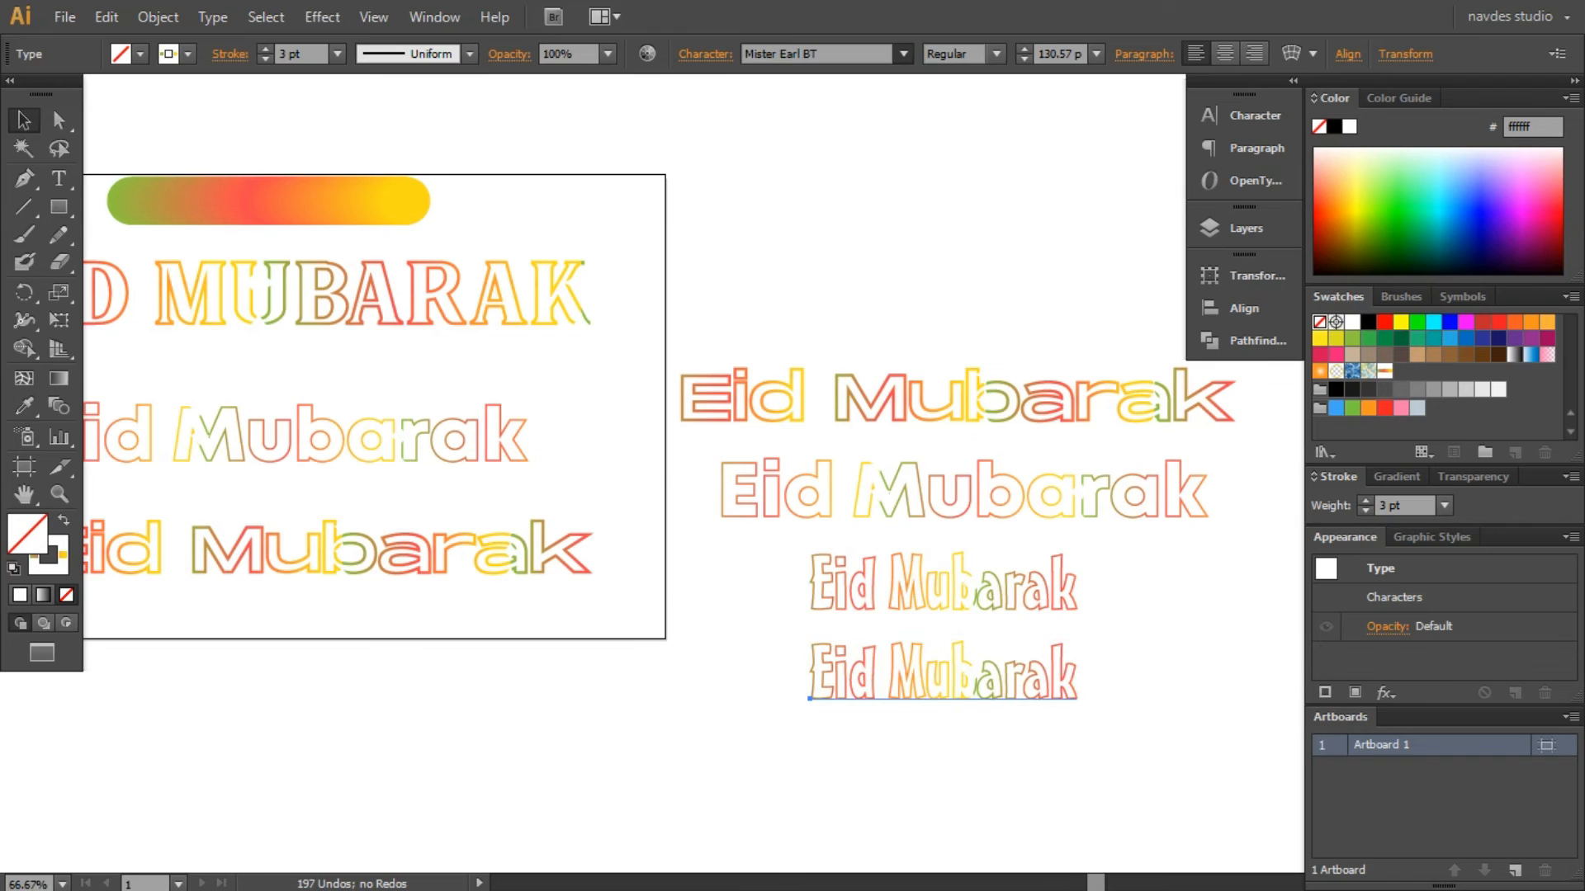
left_click_drag(1144, 551, 1279, 563)
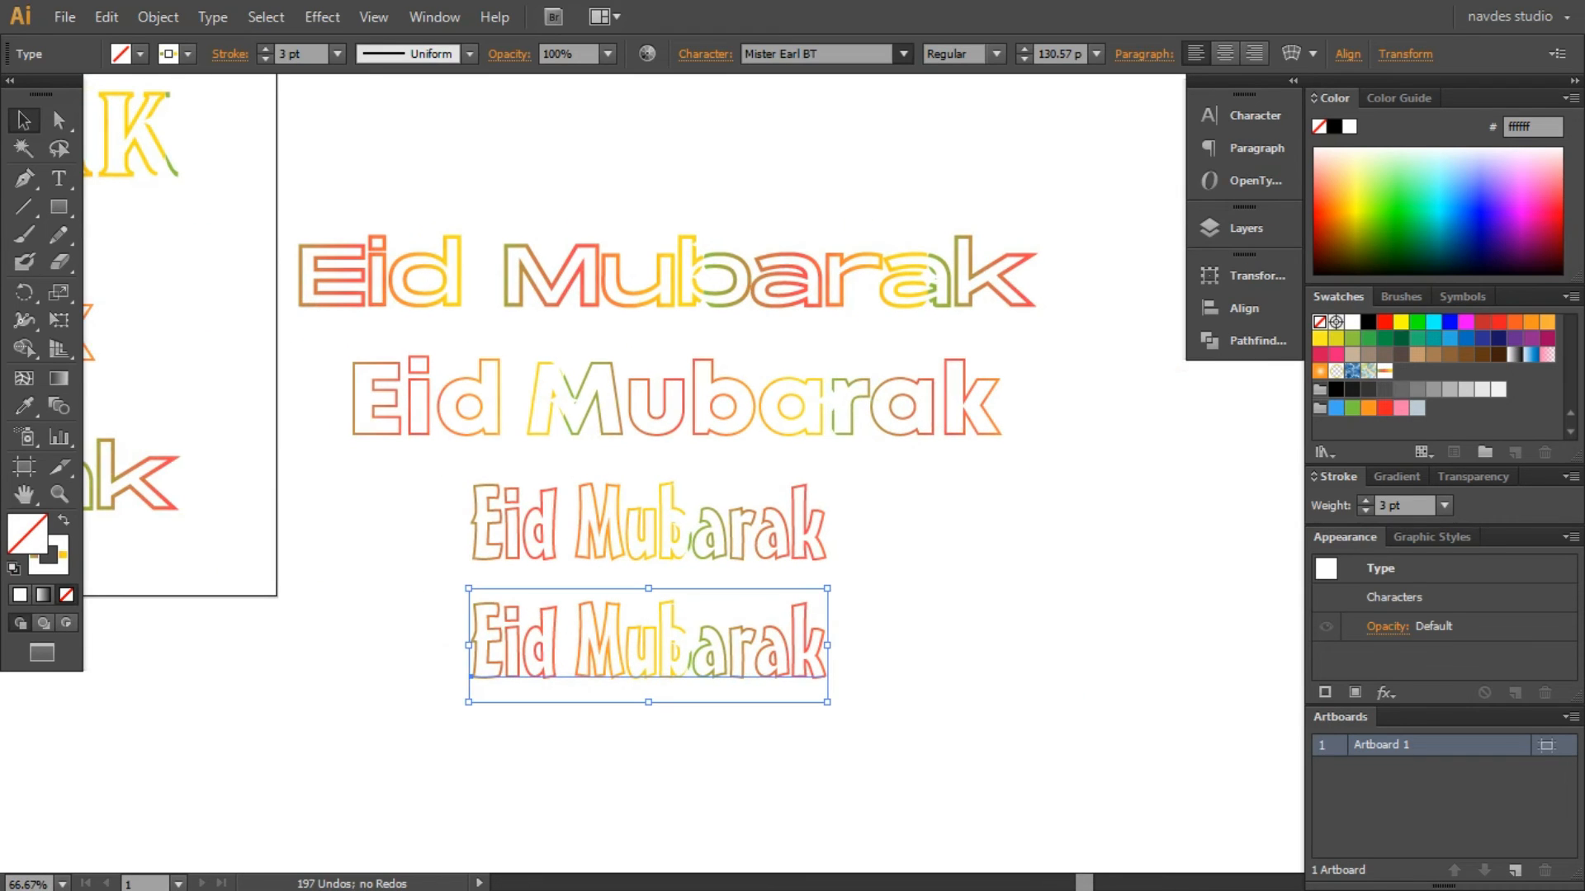
Try several fonts on the fourth text copy, ending with MCF Mudster, and centre it beneath the other copies
left_click(856, 54)
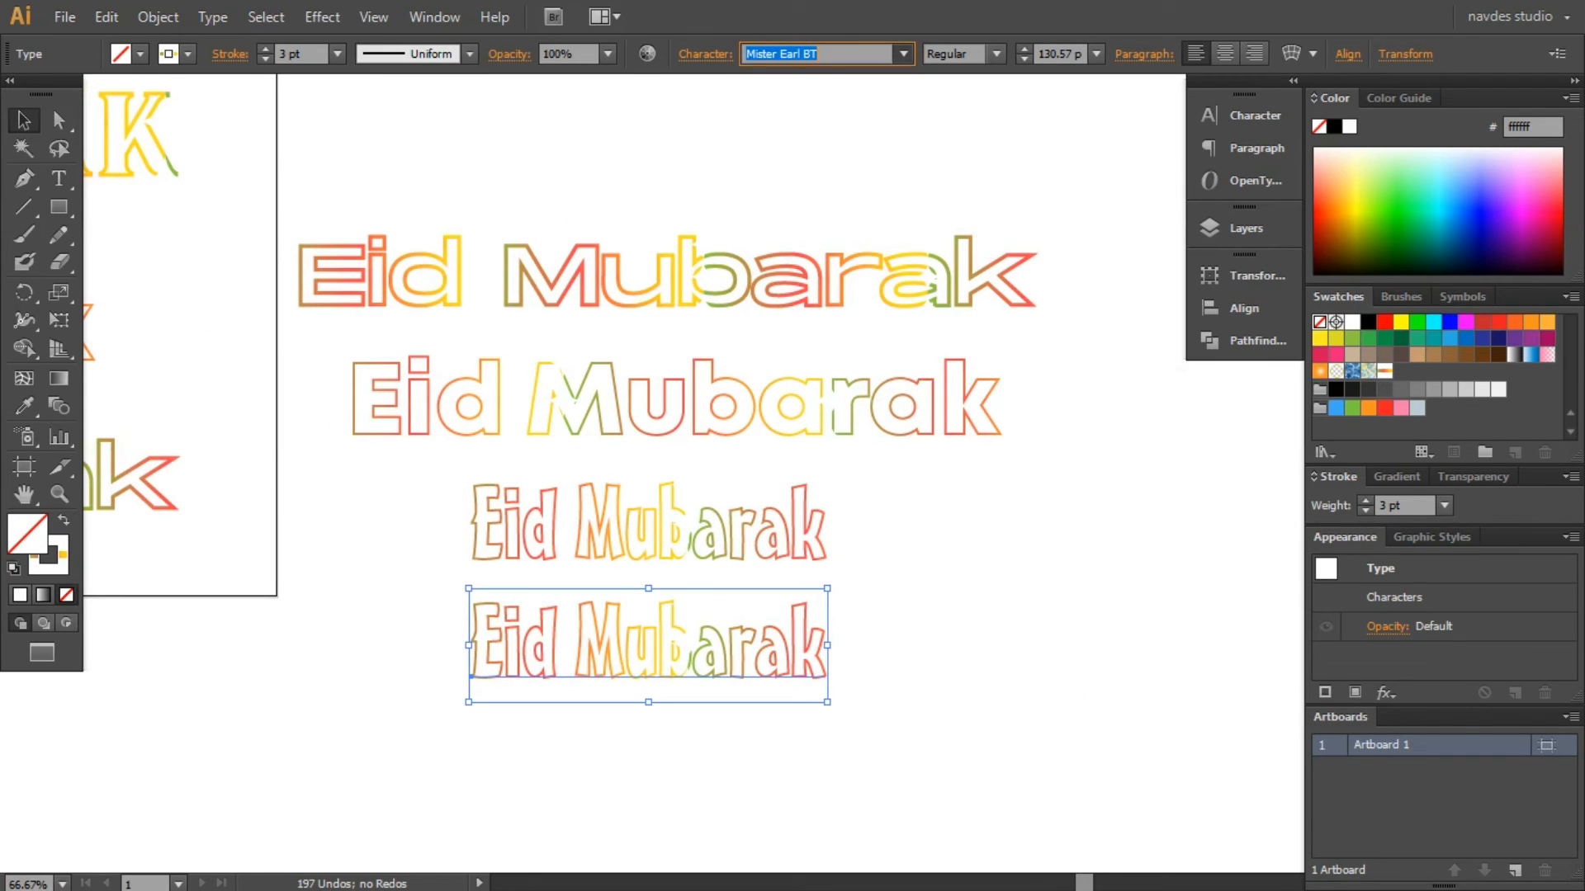
key("Up")
key("Up")
key("Up")
key("Up")
key("Up")
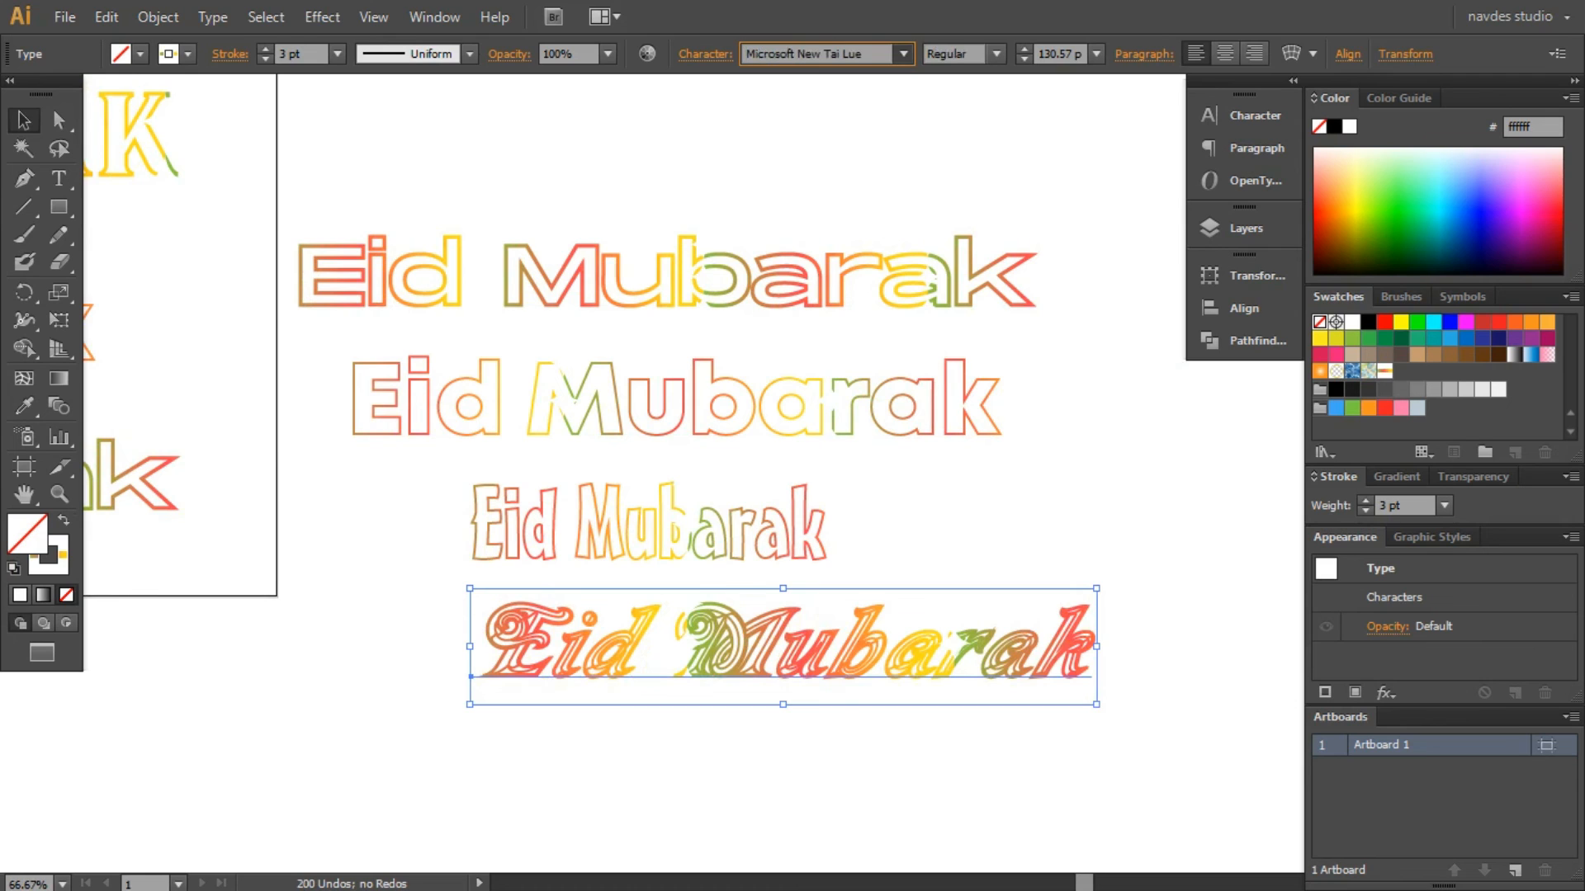
key("Up")
key("Up")
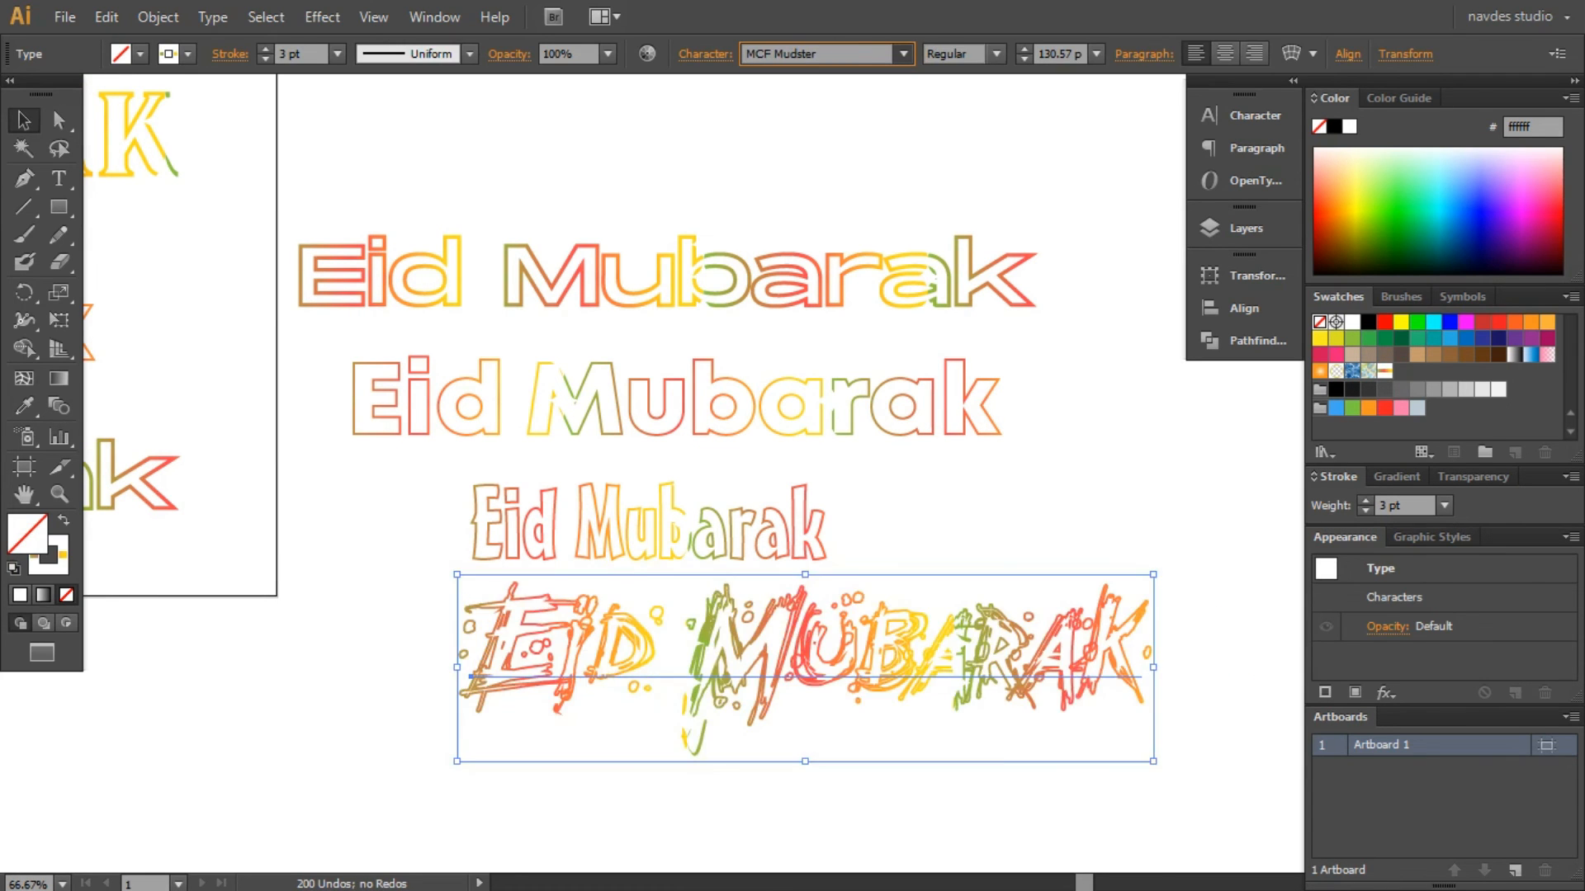
key("Down")
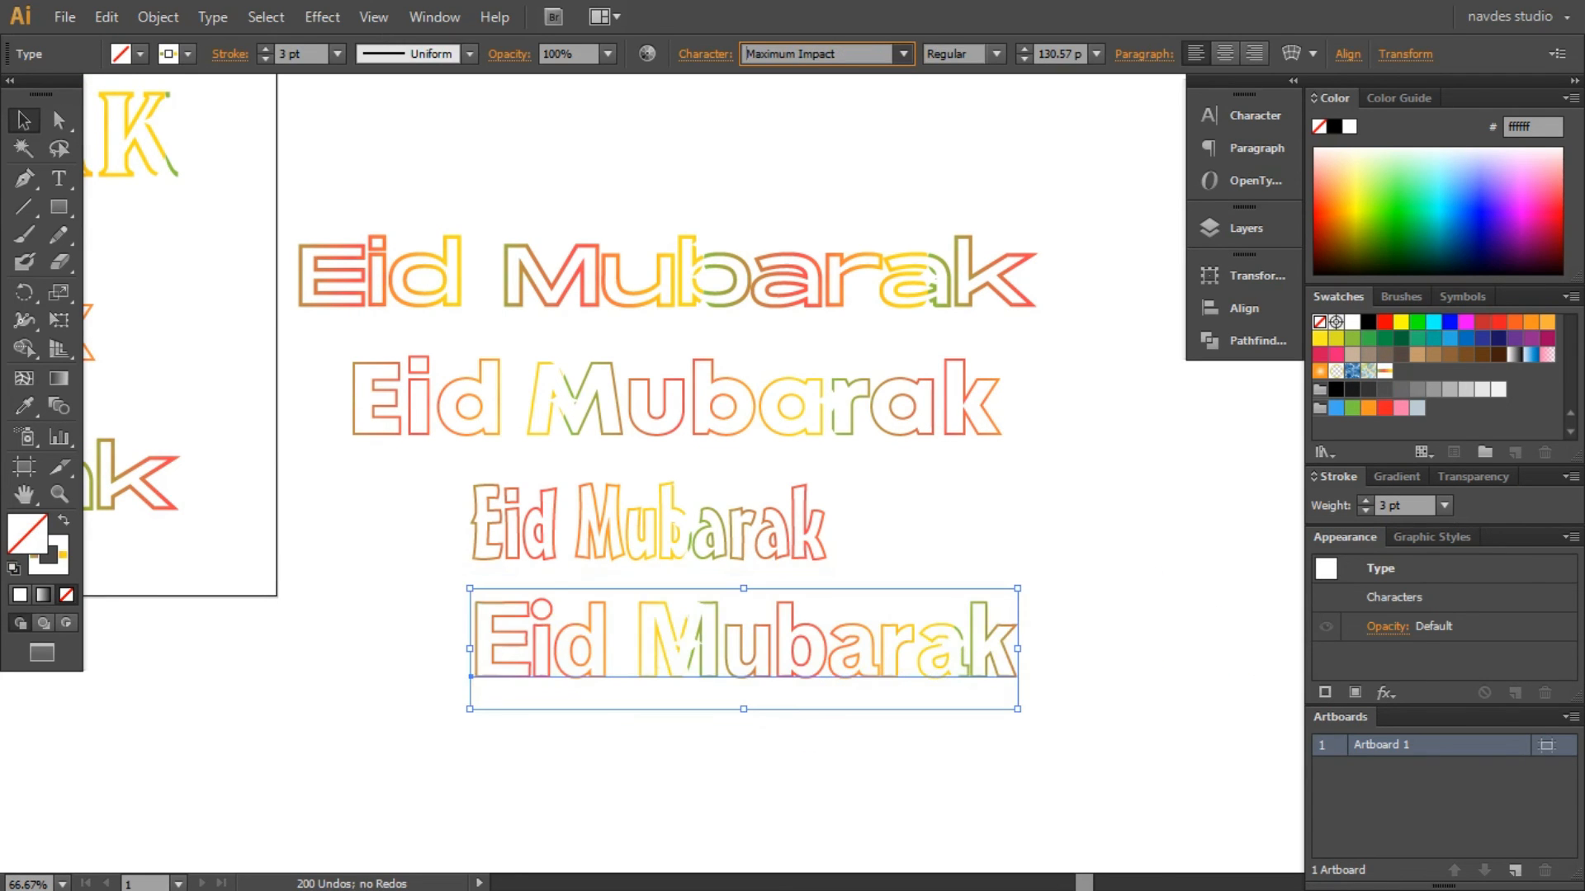
key("Down")
key("Down")
key("Down")
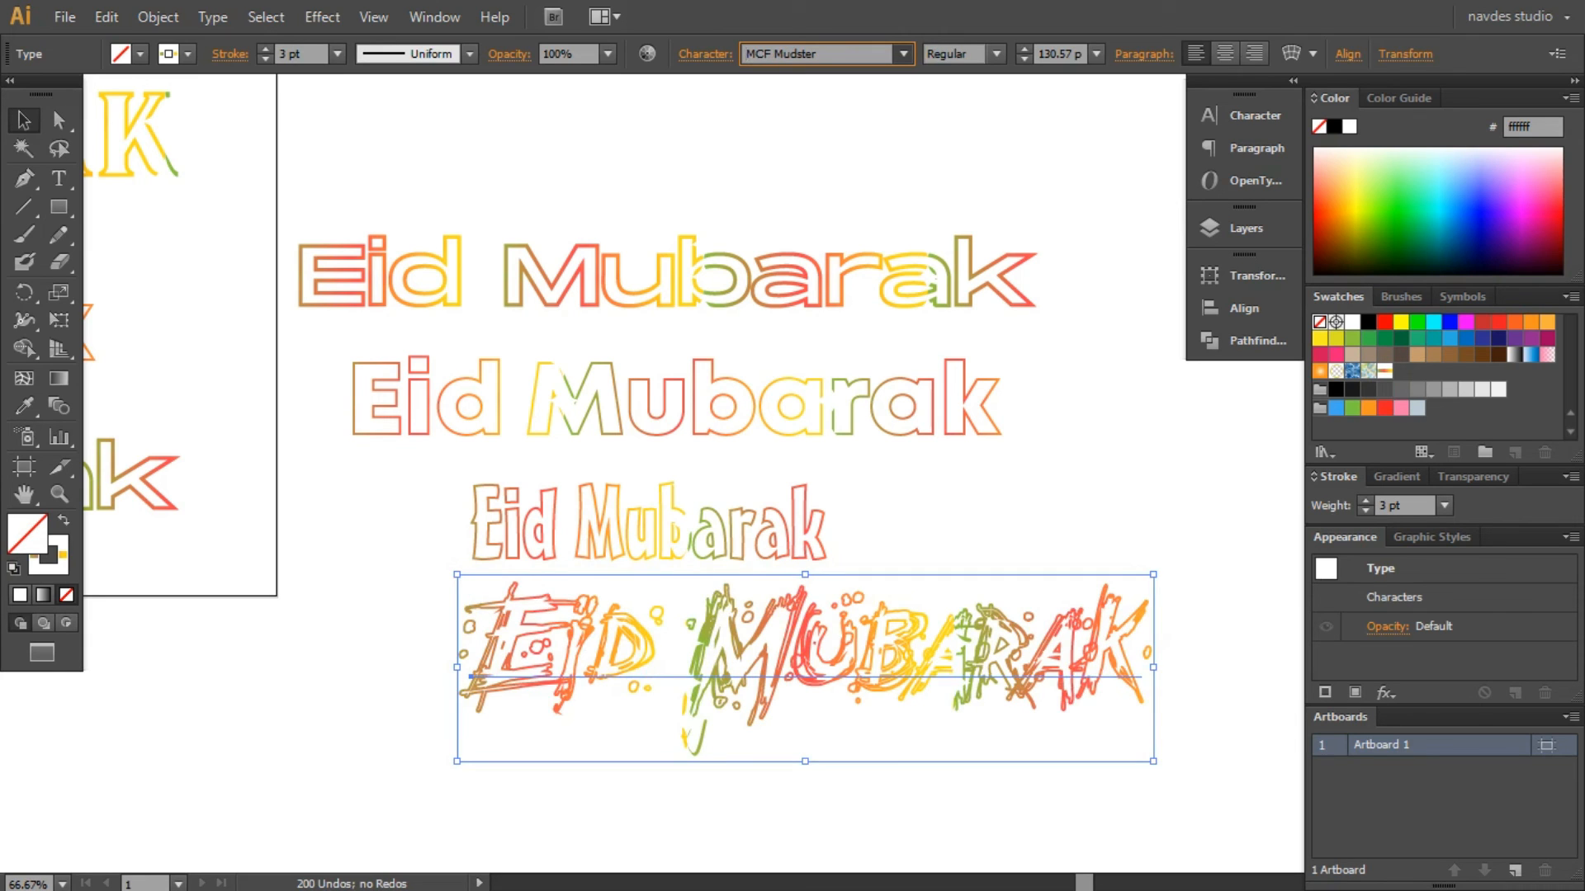
left_click(1034, 513)
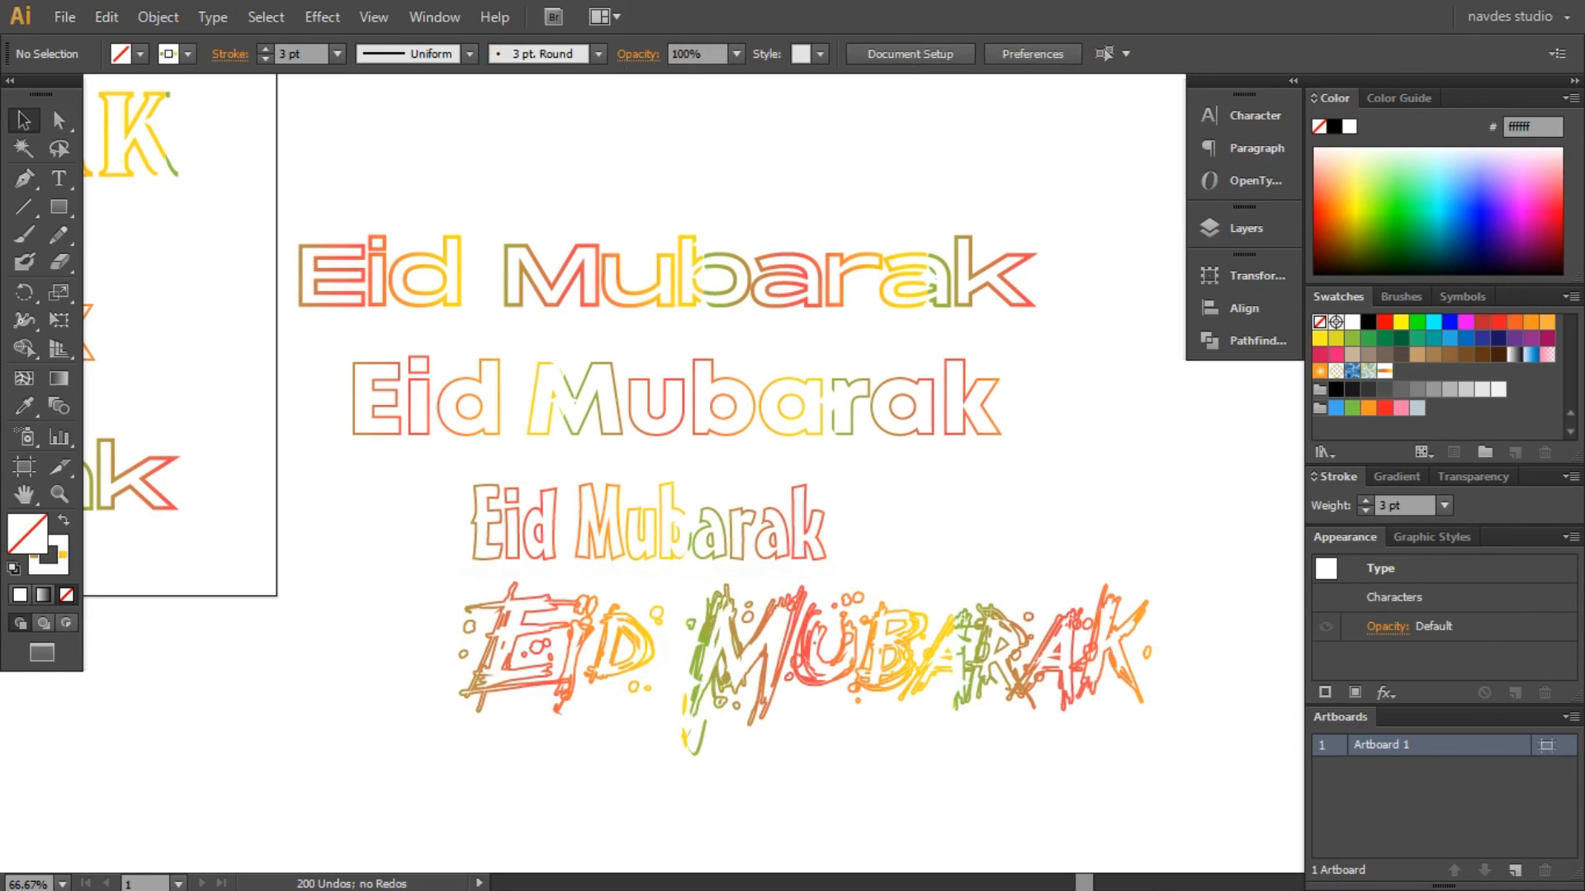
left_click_drag(1020, 675, 881, 691)
left_click(1048, 537)
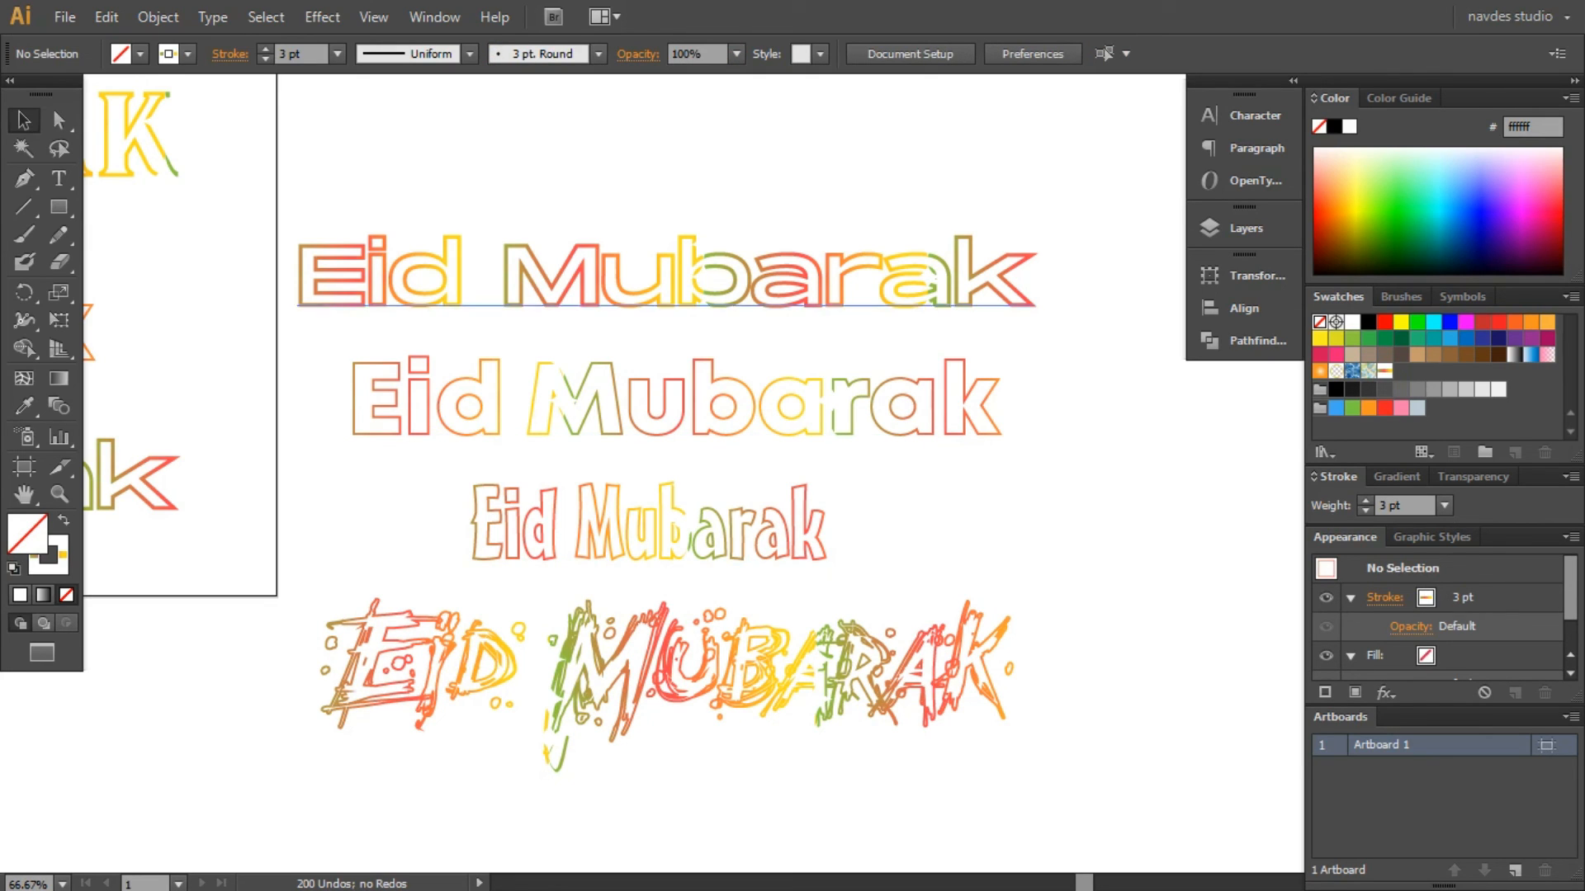
left_click_drag(261, 219, 1134, 779)
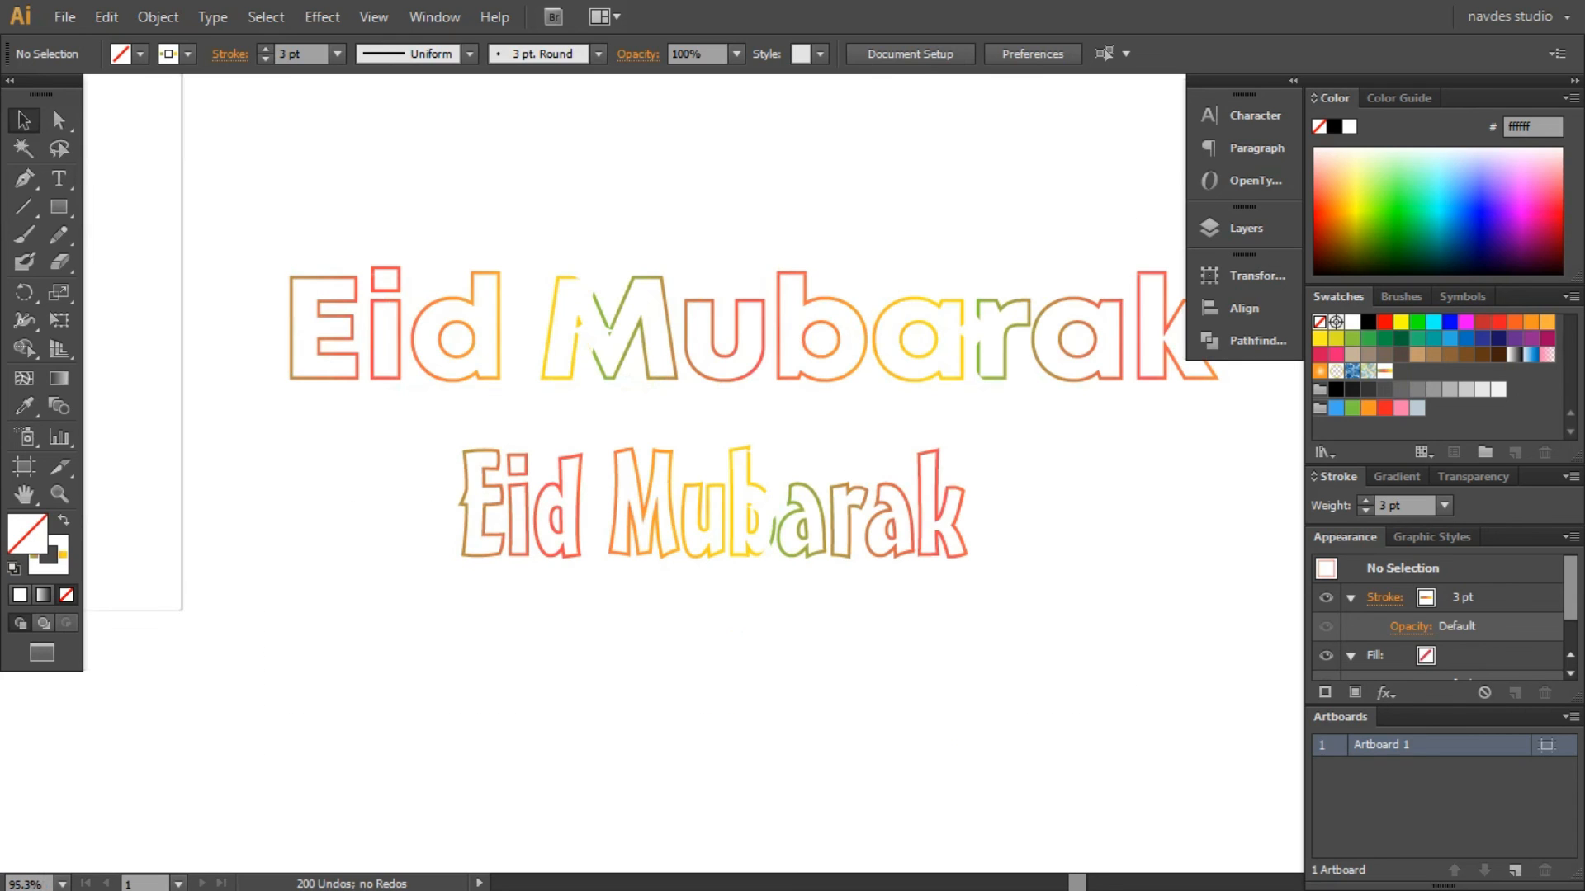
key("ctrl+minus")
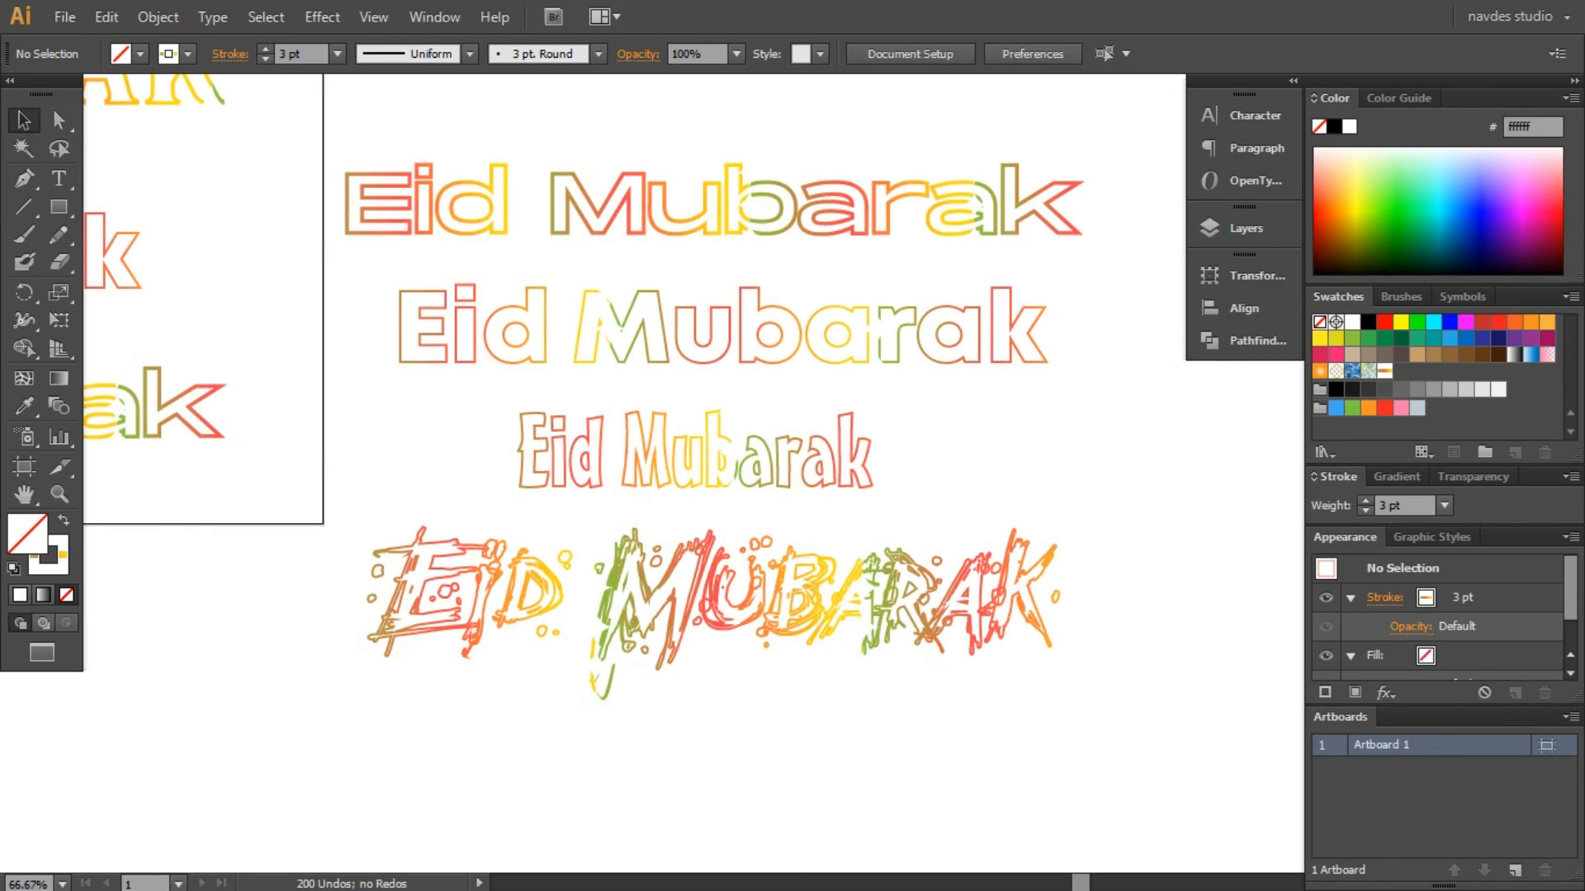
left_click_drag(710, 446, 700, 471)
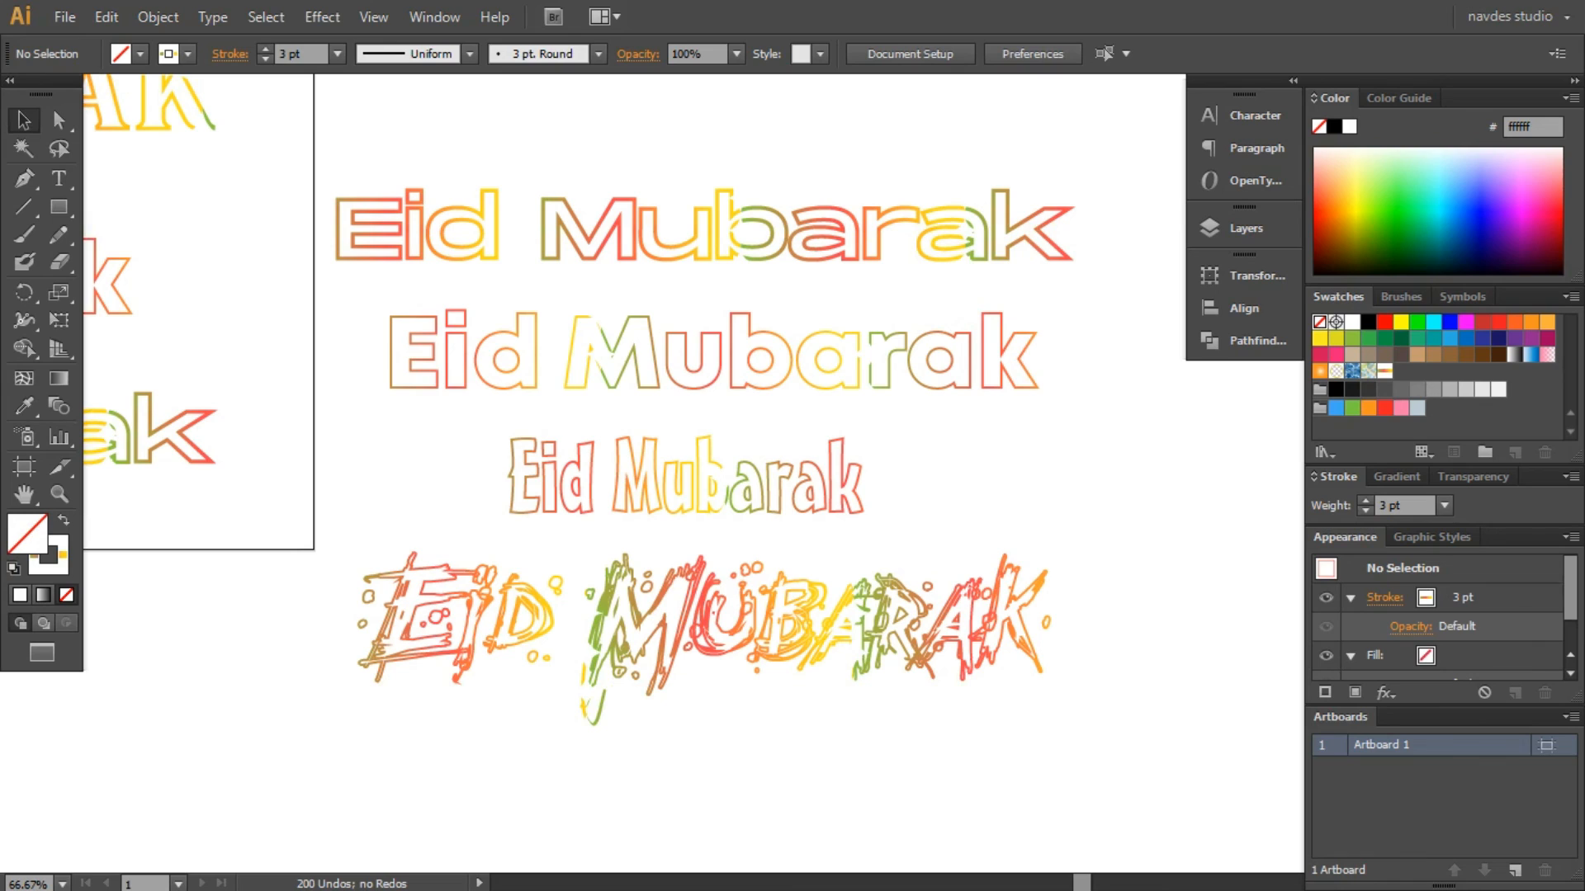